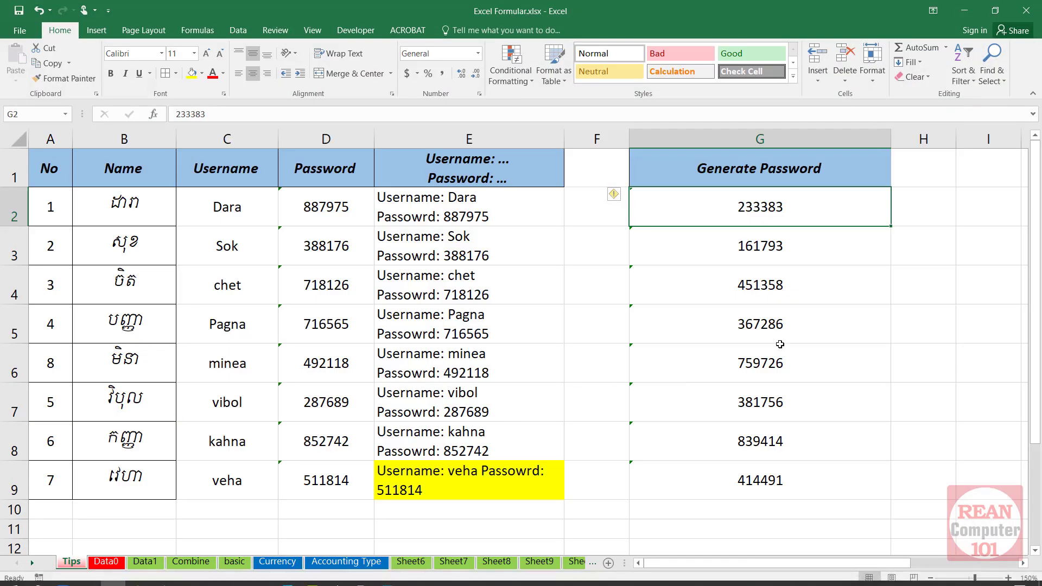
- Bring the Excel Formular.xlsx workbook to the front, showing its Tips sheet password table
left_click(795, 338)
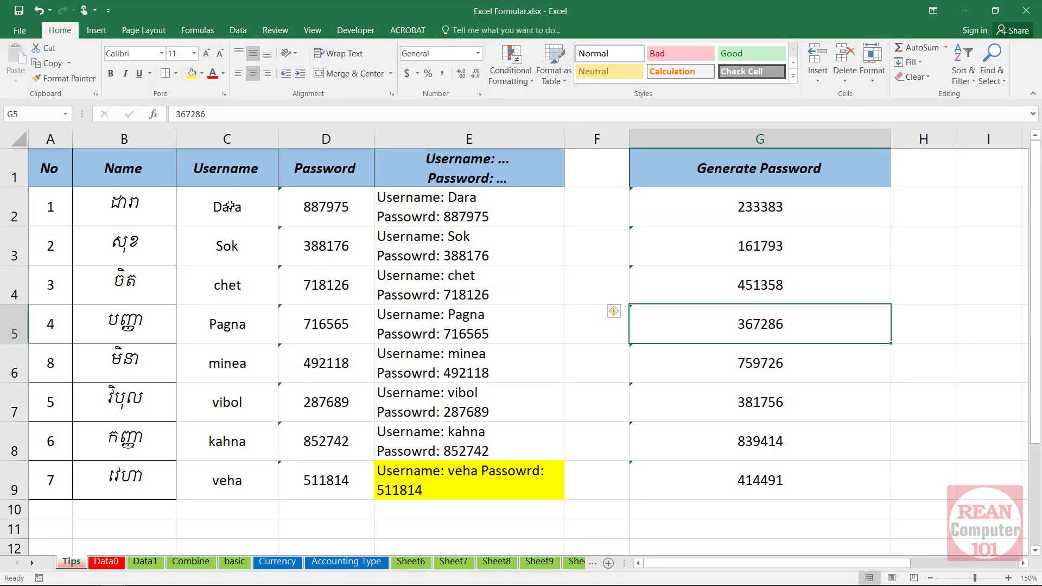
- Select the names, usernames, passwords and combined entries in columns B through E
left_click_drag(234, 205, 224, 466)
left_click_drag(135, 209, 136, 486)
left_click(340, 209)
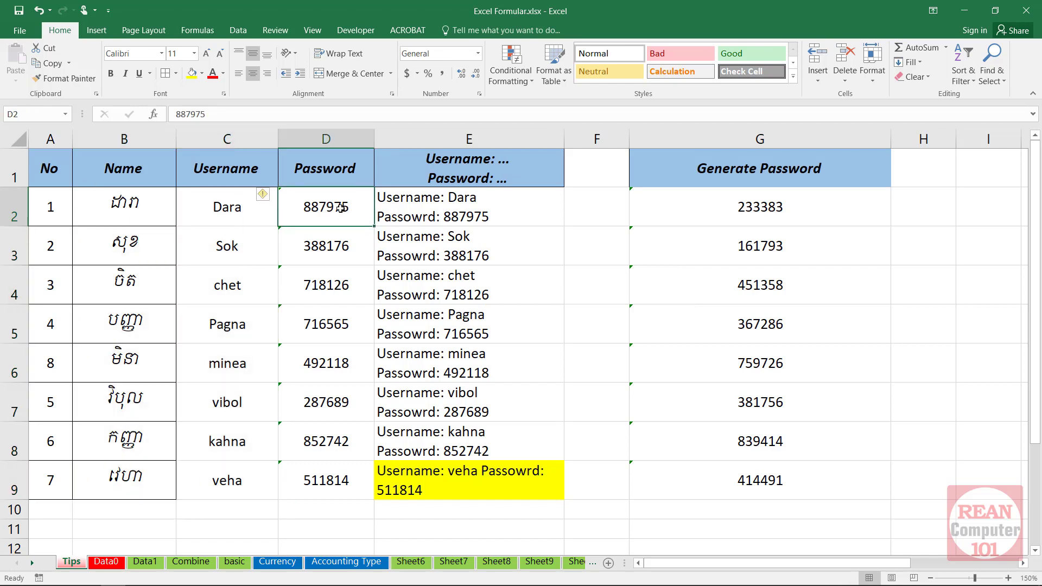
left_click_drag(342, 222, 343, 475)
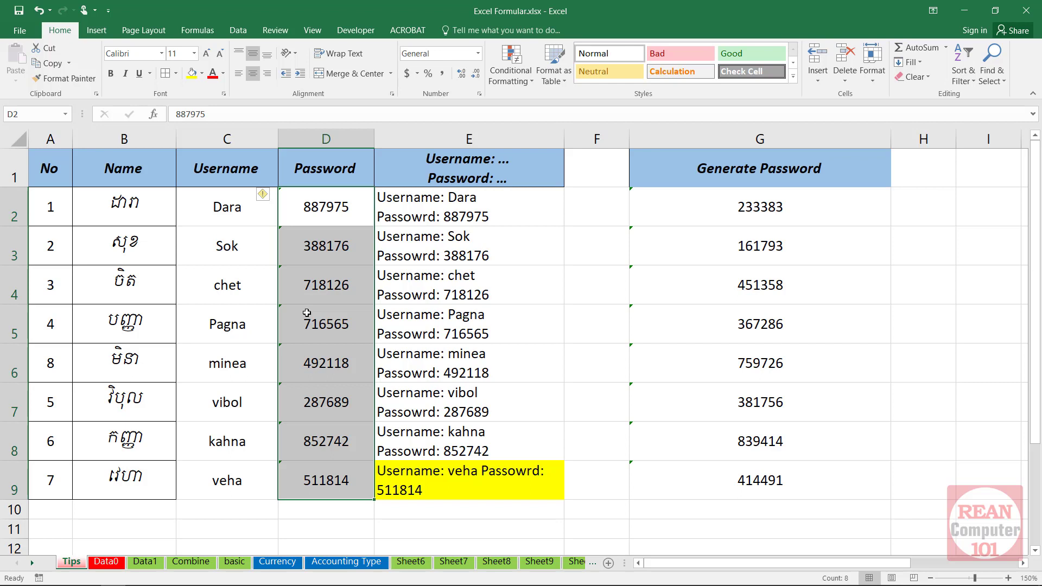
left_click_drag(501, 223, 486, 442)
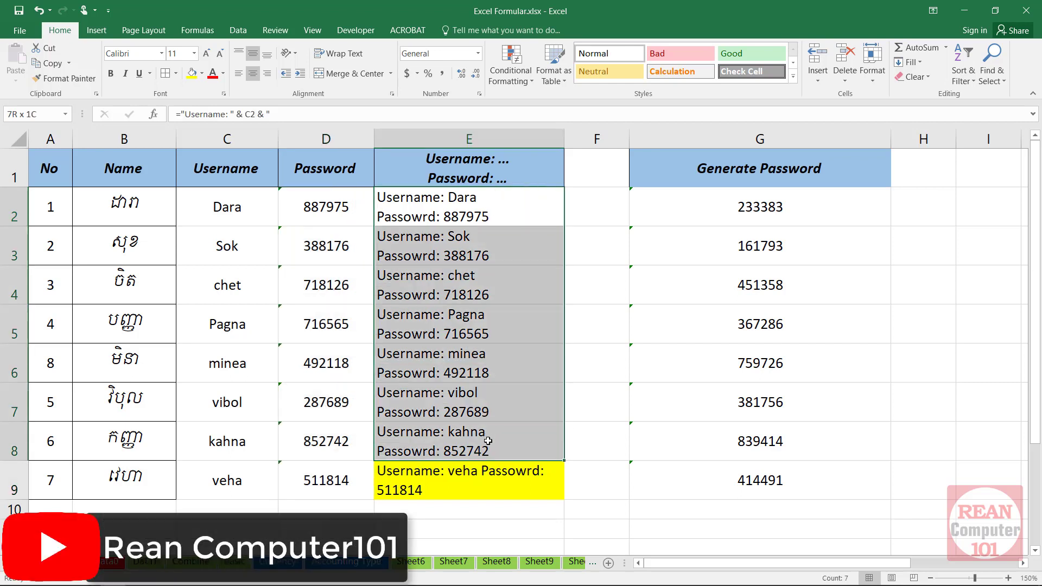
left_click(478, 484)
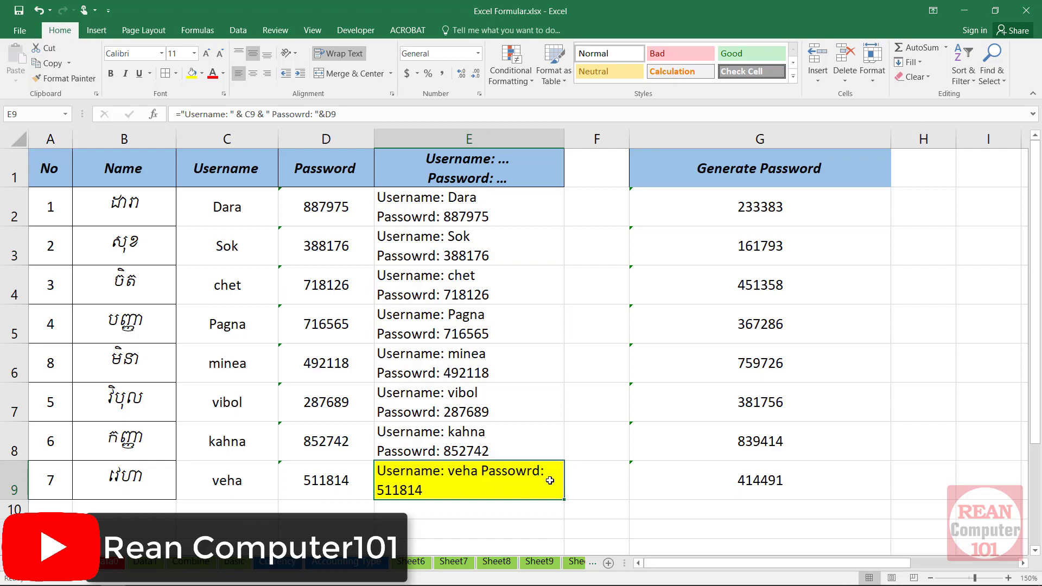
- Narrow column E so entries wrap, then widen it back to fit both lines
left_click_drag(564, 139, 524, 146)
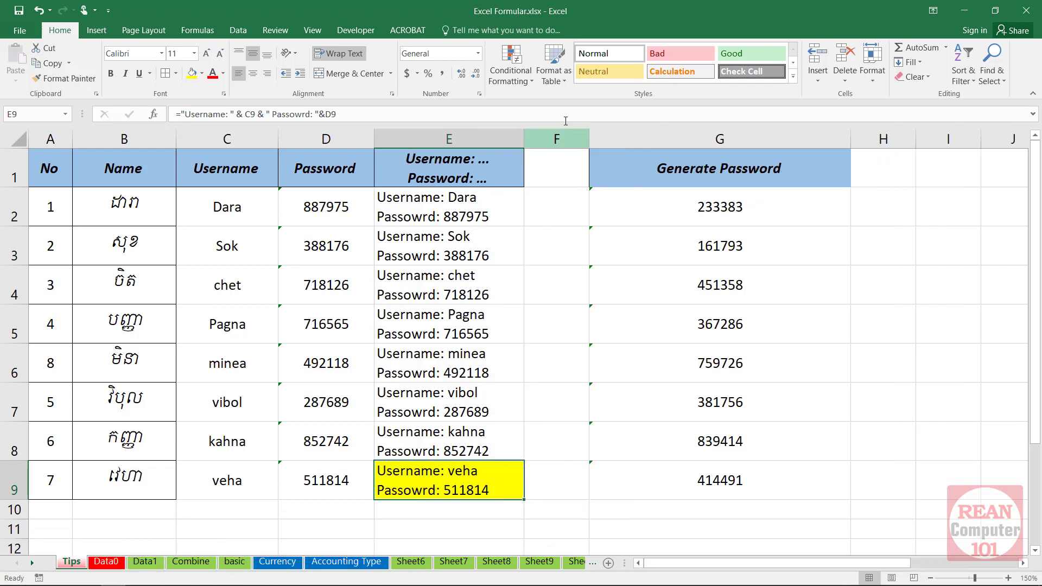
left_click_drag(524, 142, 485, 154)
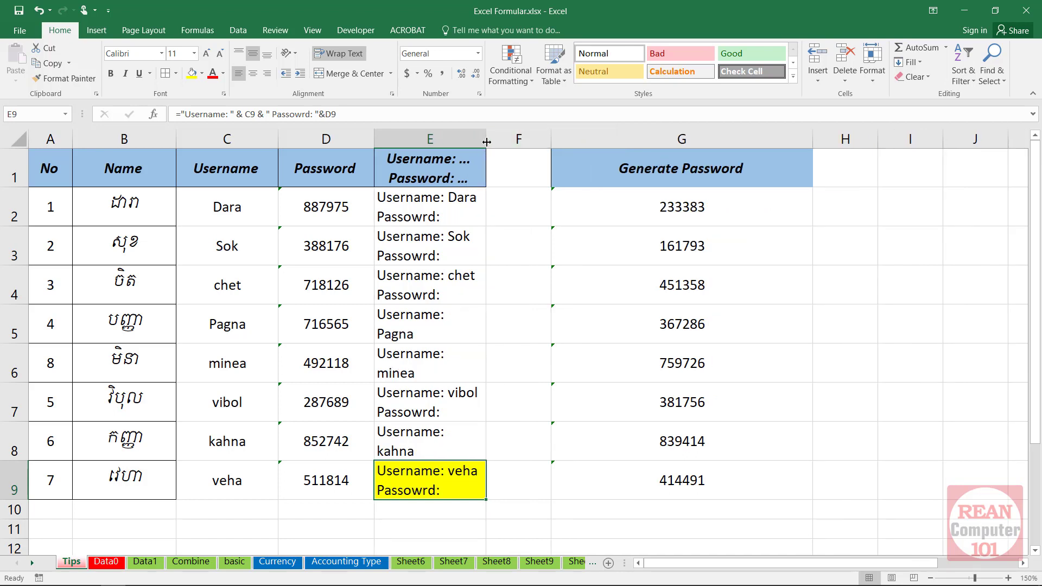
left_click_drag(486, 140, 580, 136)
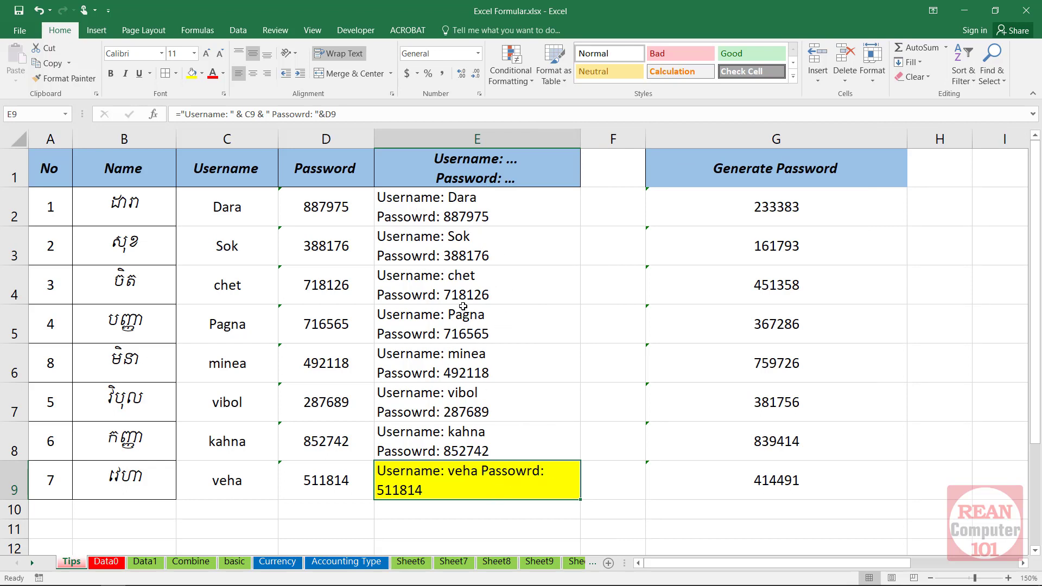
- Inspect the password formulas and generated values in column G
left_click(909, 264)
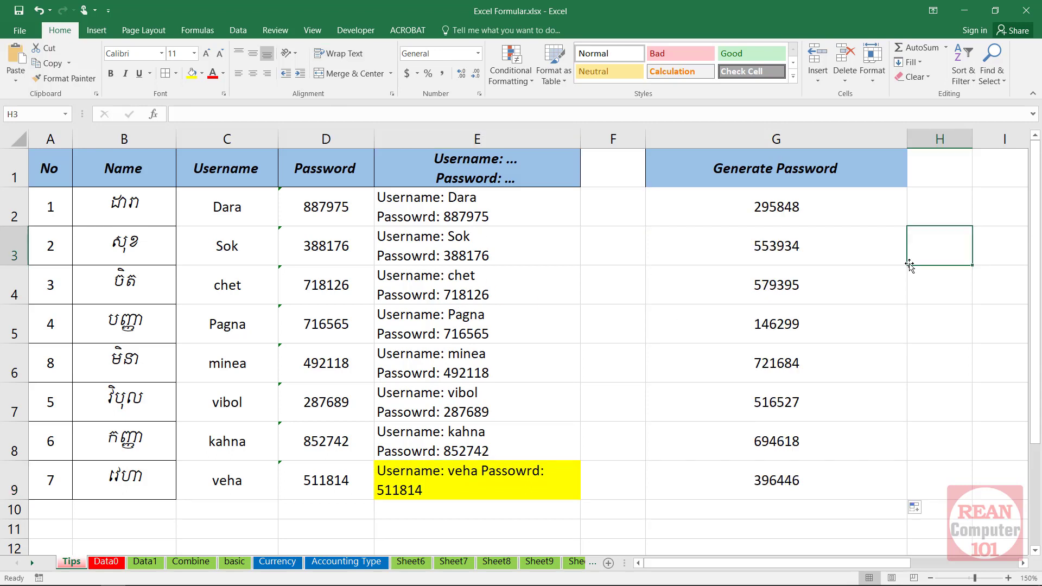
left_click(781, 206)
left_click(864, 258)
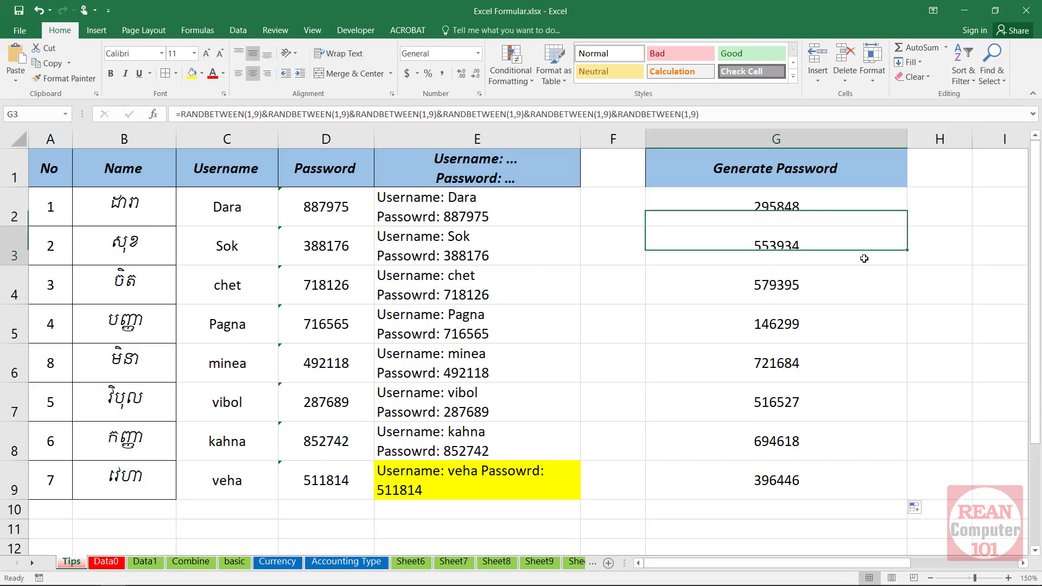
left_click(830, 217)
left_click(827, 259)
left_click(798, 325)
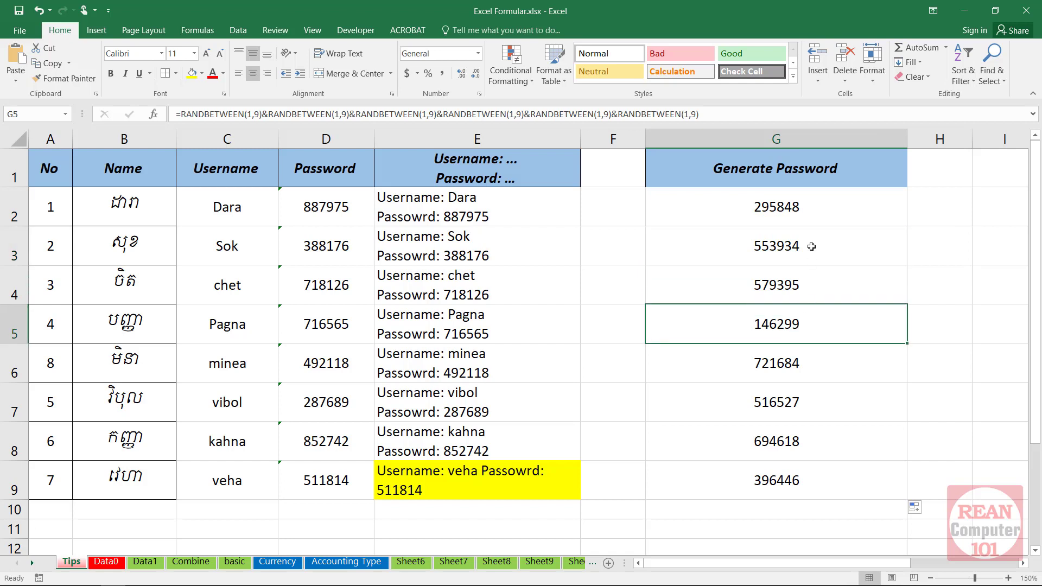
- Re-enter G2 to regenerate all passwords, now starting at 697822, and check them
double_click(818, 213)
key("Return")
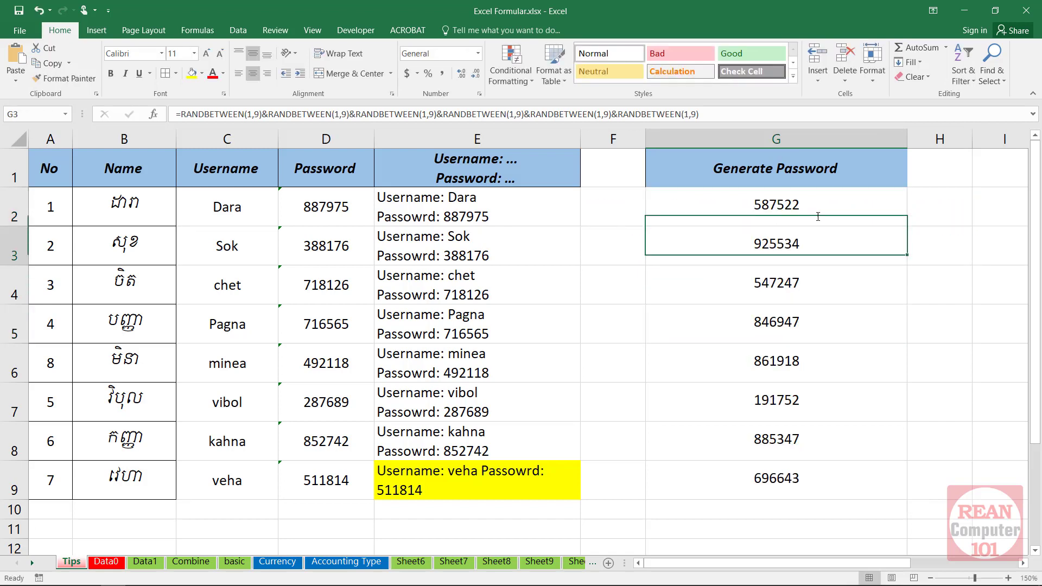
left_click(766, 315)
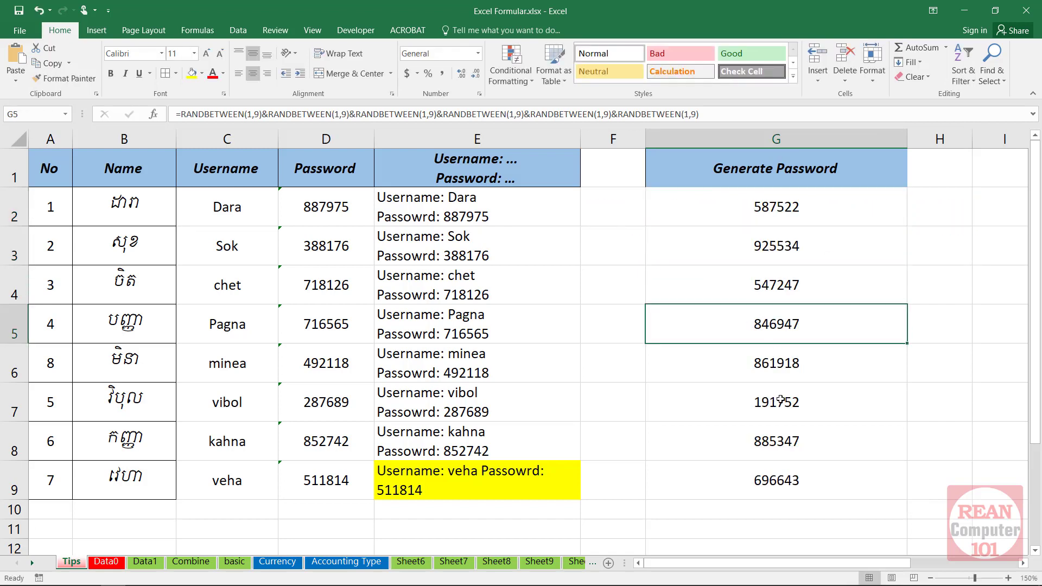
left_click(780, 404)
left_click(777, 441)
left_click(777, 474)
left_click(622, 369)
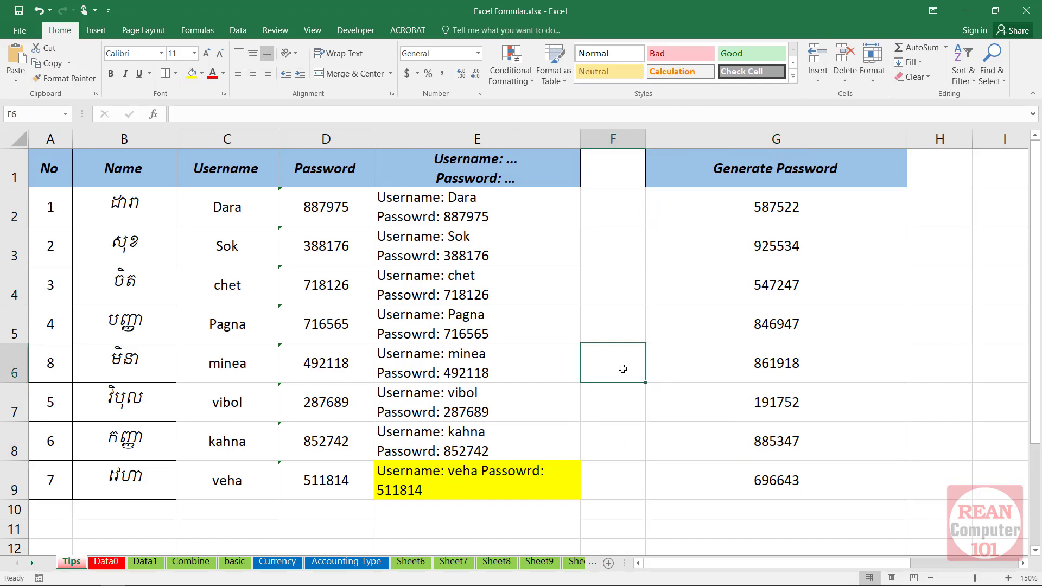
key("Down")
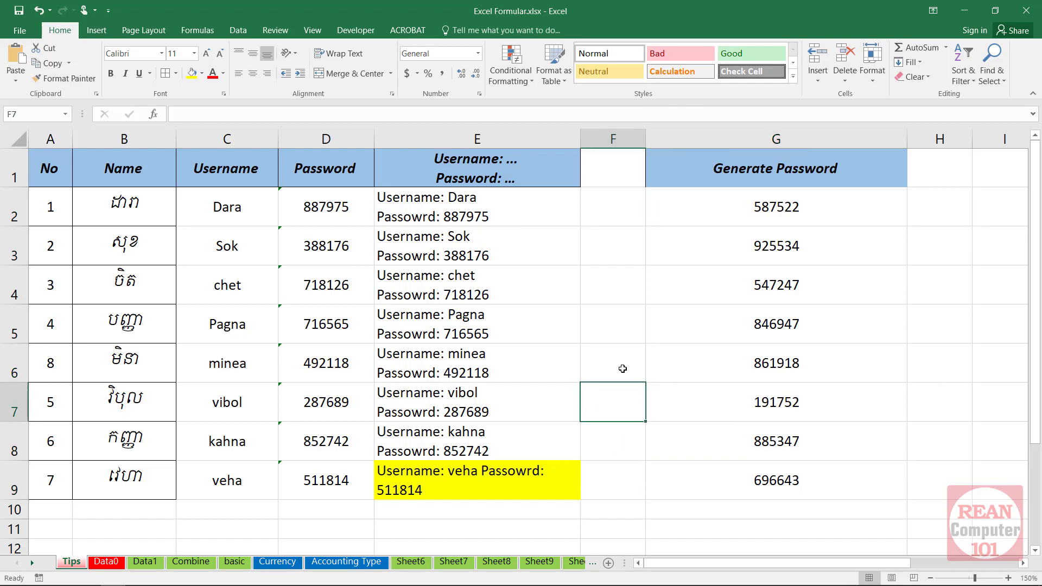
- Inspect the username Dara in C2 and the nearby passwords and combined entries
double_click(223, 204)
left_click(248, 207)
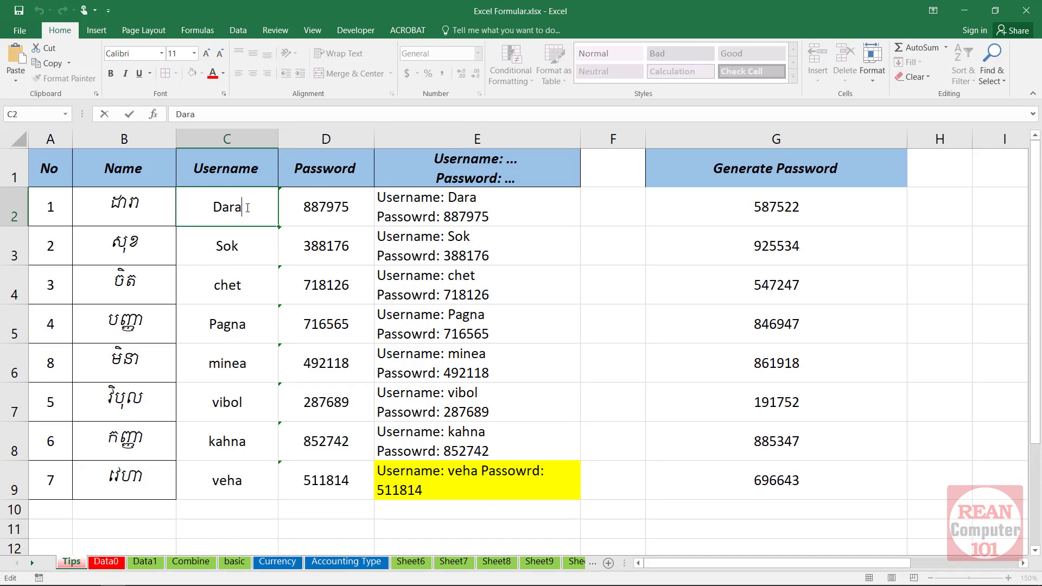
left_click(51, 209)
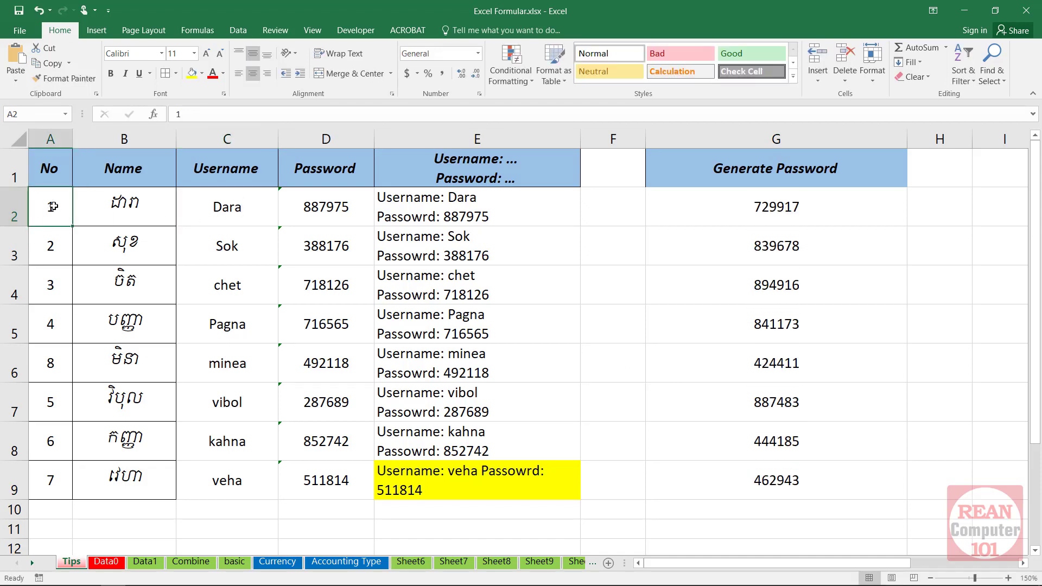
left_click_drag(321, 220, 316, 246)
left_click(335, 208)
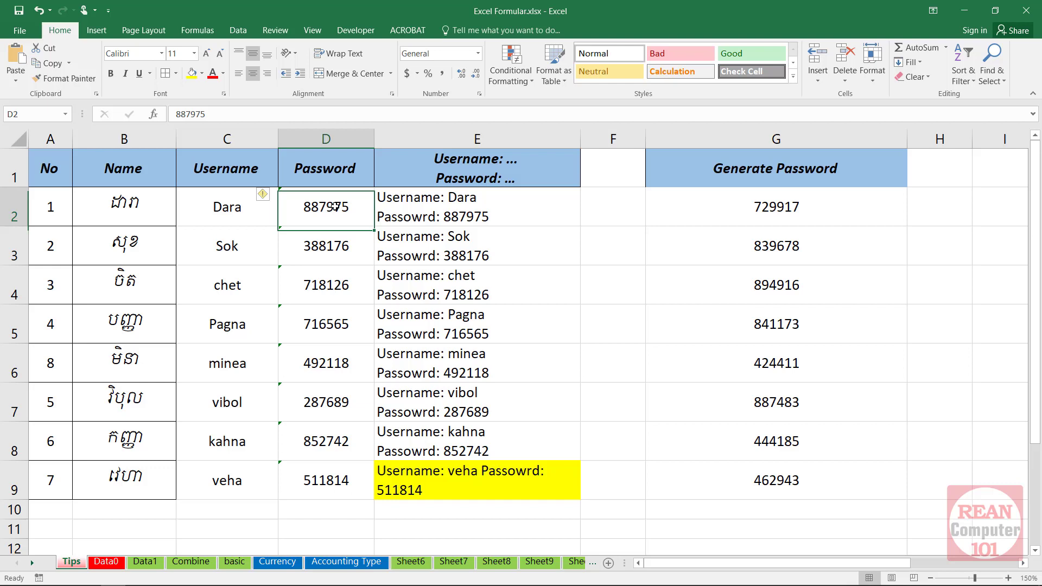
left_click(257, 223)
key("Down")
key("Down")
left_click(588, 299)
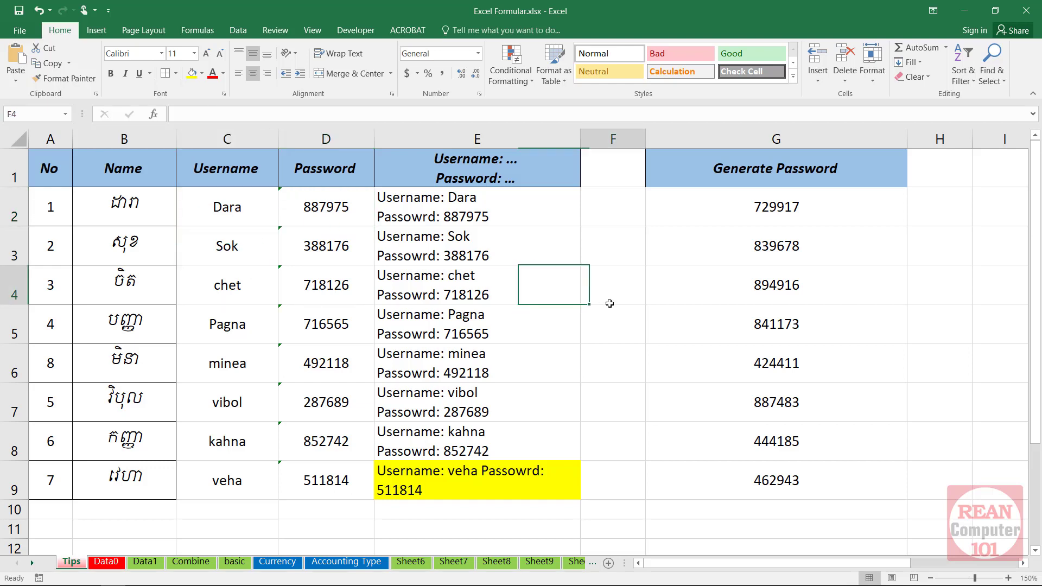
left_click(520, 292)
- Delete the extra space before the closing quote in E9's combining formula
double_click(490, 474)
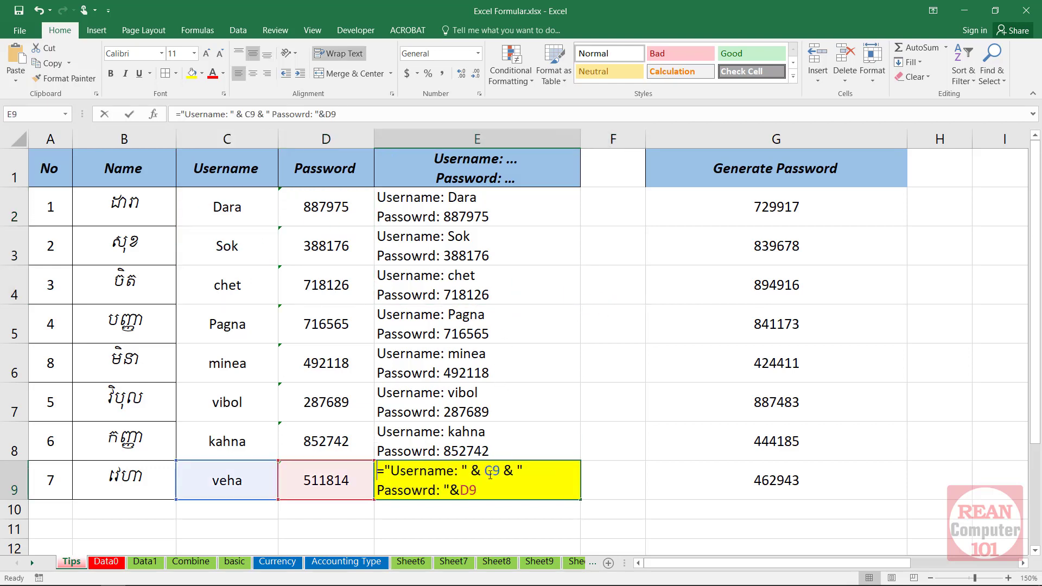
left_click(517, 471)
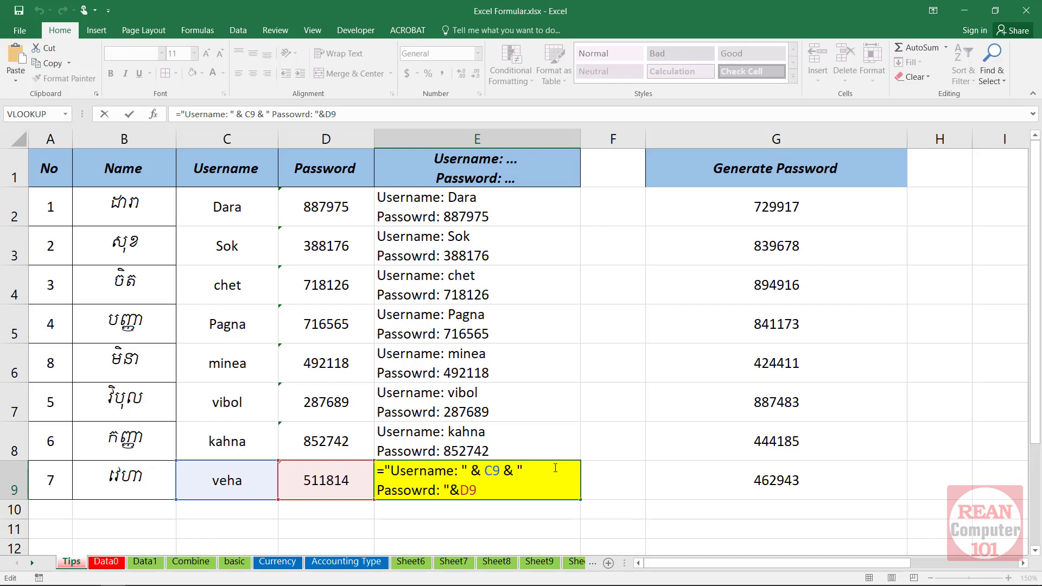
key("BackSpace")
key("Return")
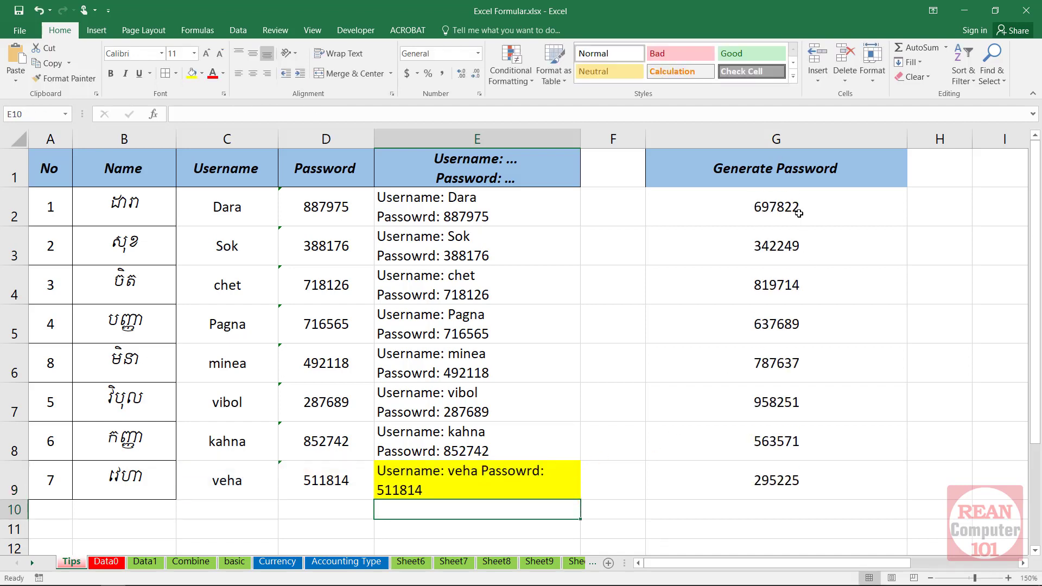
- Review the regenerated passwords in G2:G9
left_click_drag(799, 214, 797, 480)
left_click(945, 389)
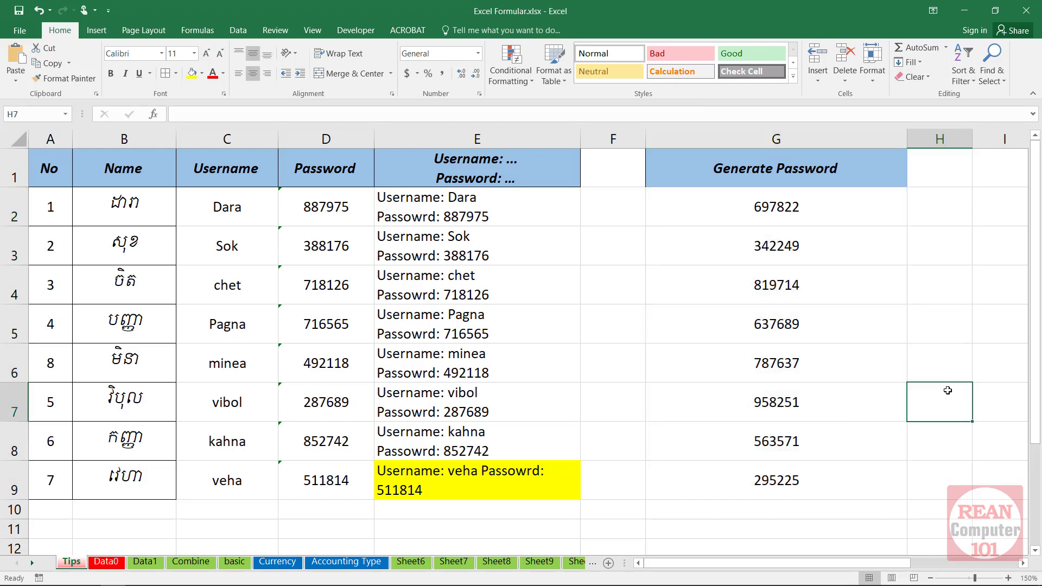
left_click(851, 341)
left_click(838, 401)
left_click(856, 479)
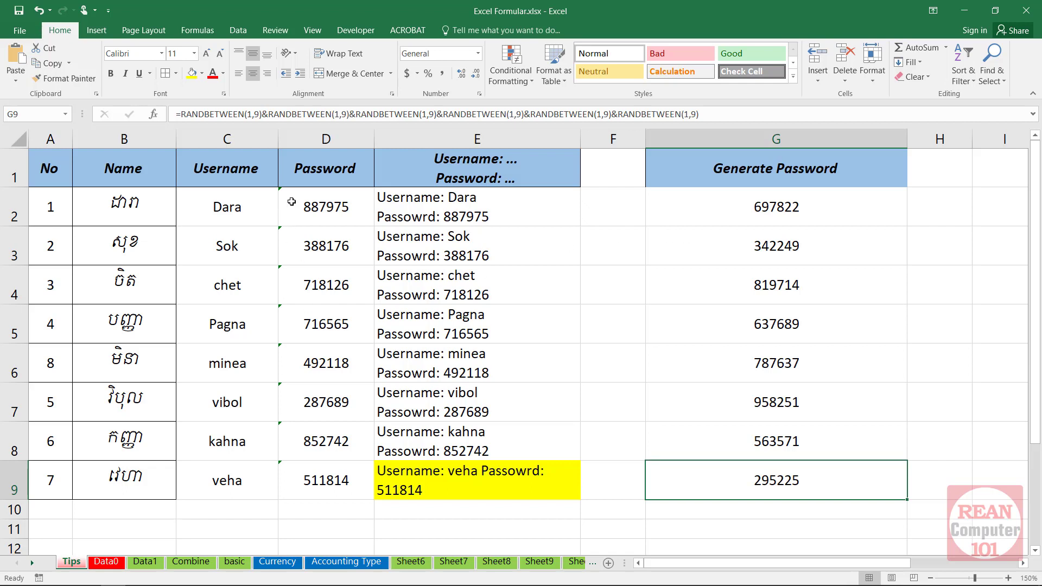
- Clear the contents of D2:G9, keeping the headers and usernames
left_click_drag(295, 200, 775, 487)
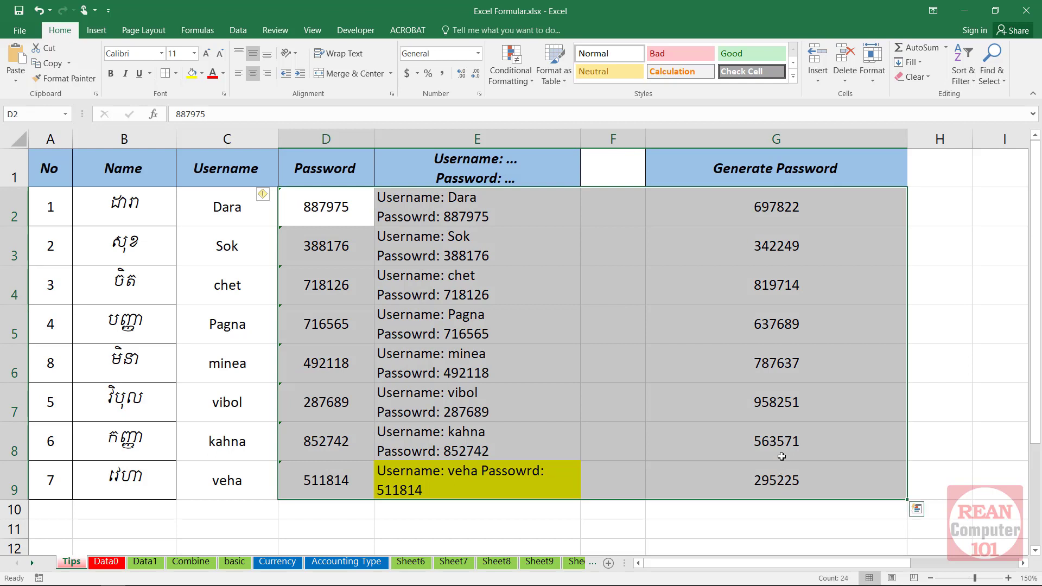
right_click(784, 340)
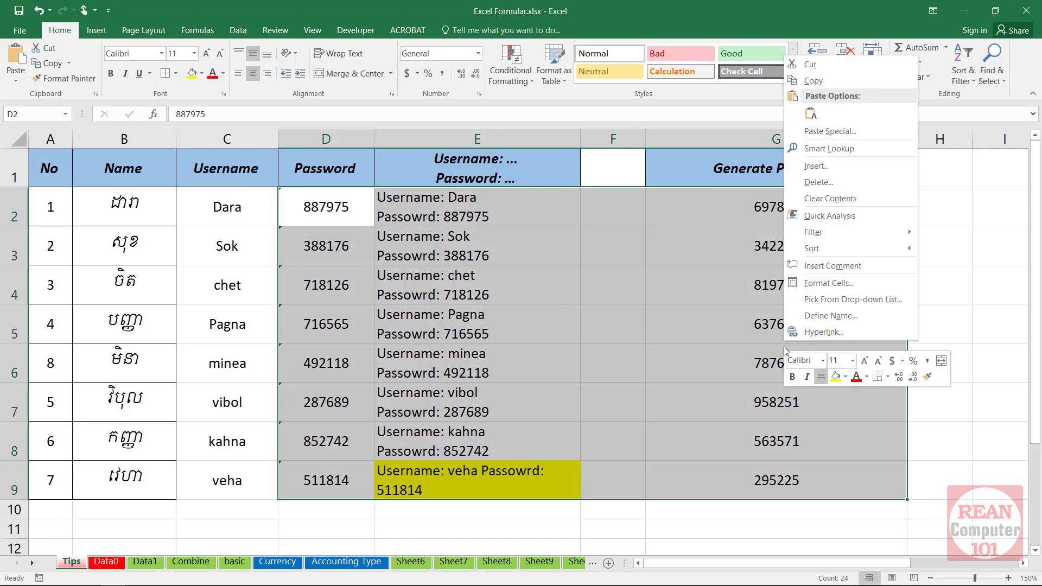
left_click(816, 184)
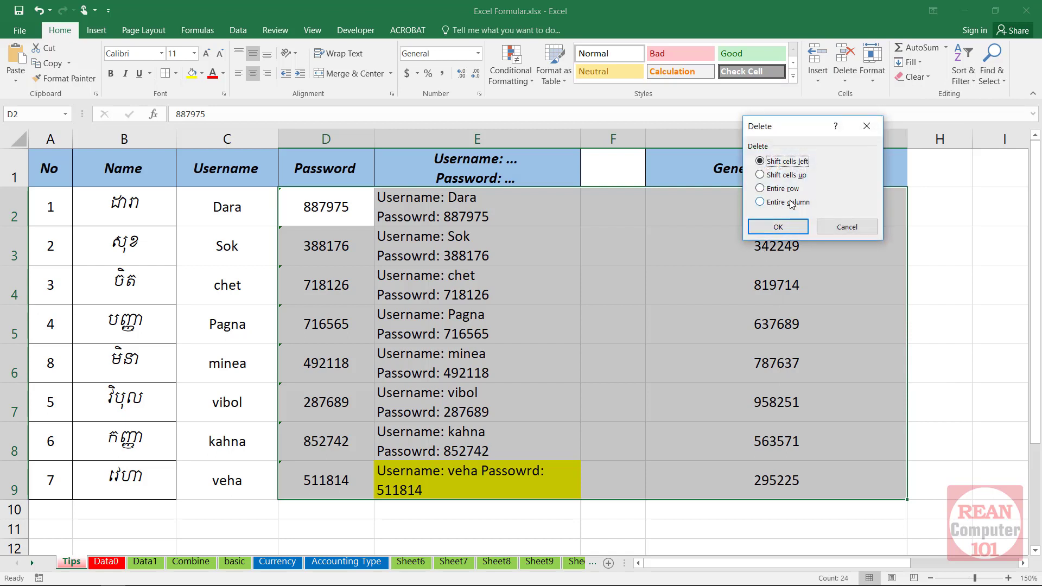
left_click(830, 226)
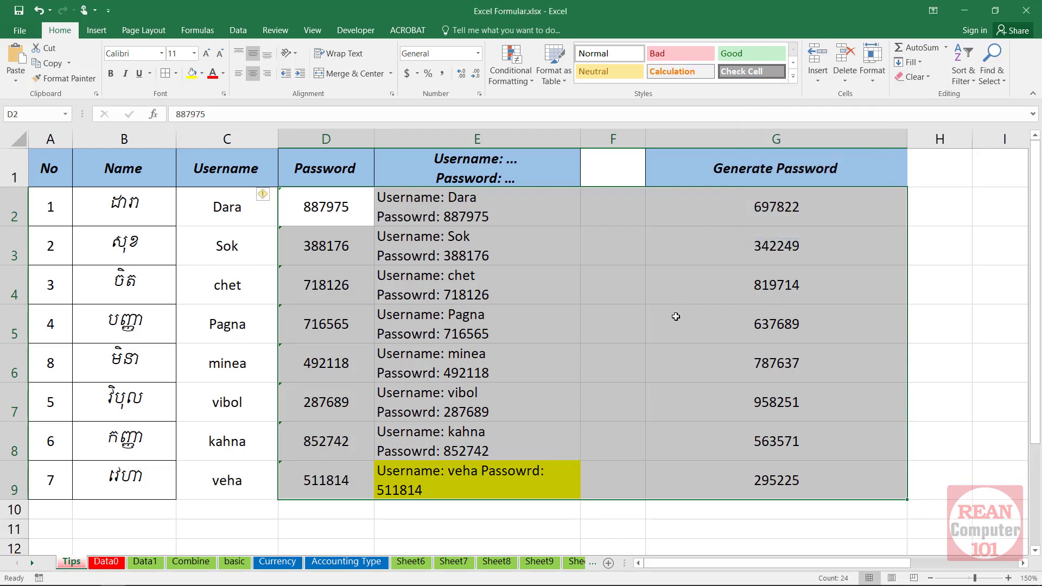
key("Delete")
left_click(588, 365)
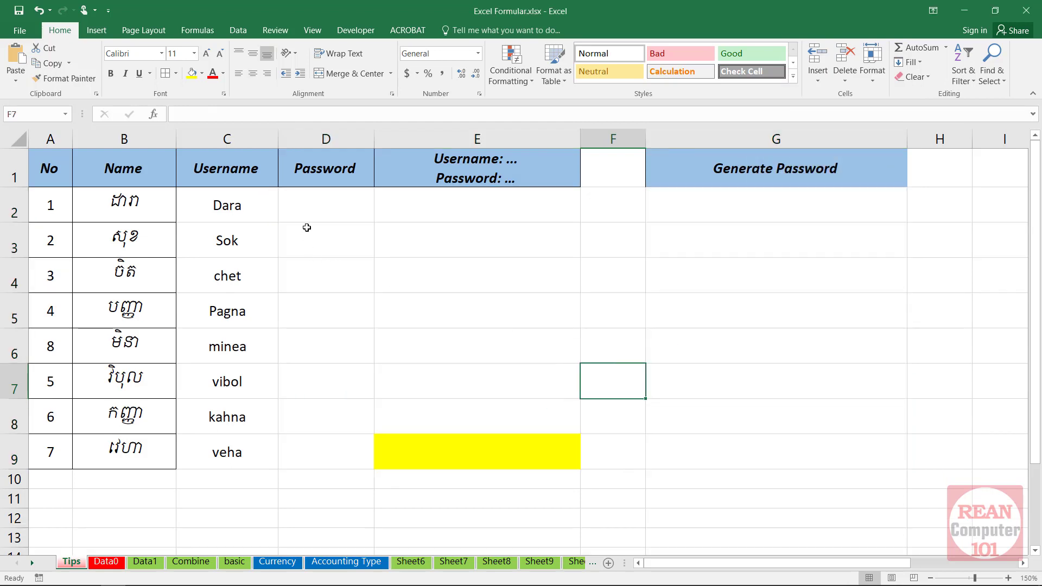
left_click_drag(321, 206, 543, 283)
left_click_drag(678, 396, 788, 454)
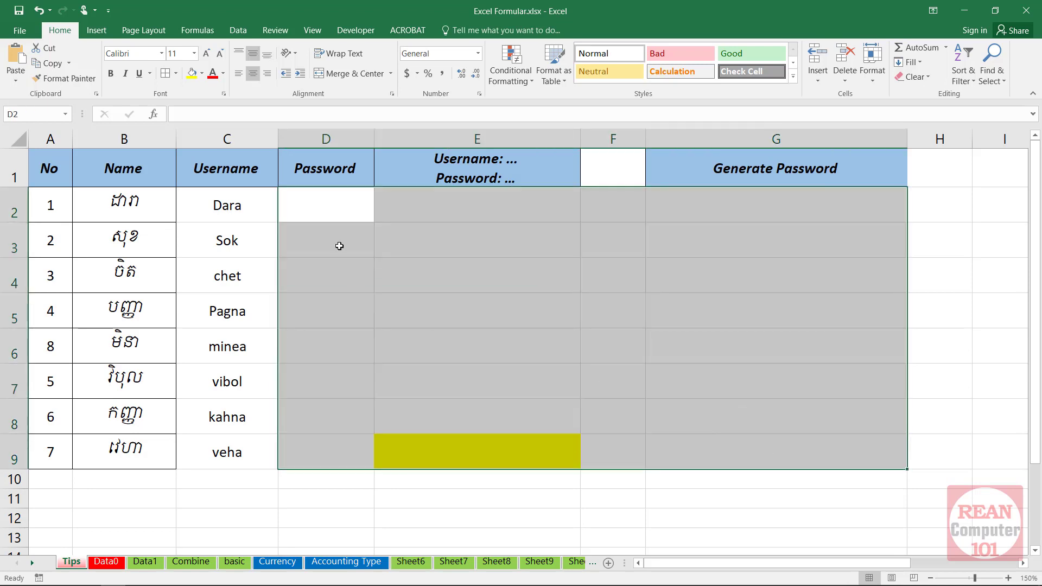
- Set E9's fill colour to No Fill and select G2 under Generate Password
left_click(495, 465)
left_click(202, 73)
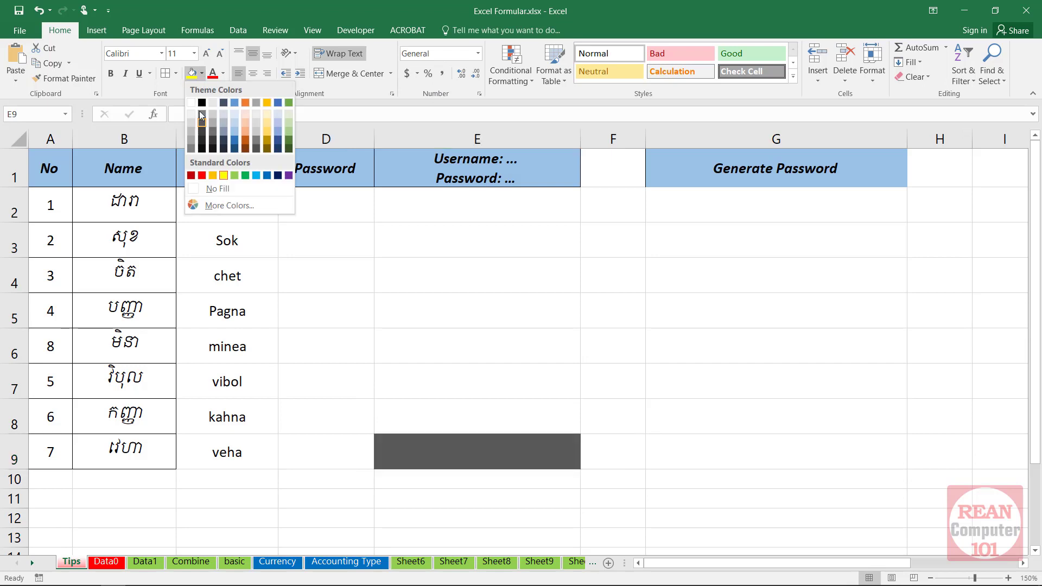
left_click(216, 189)
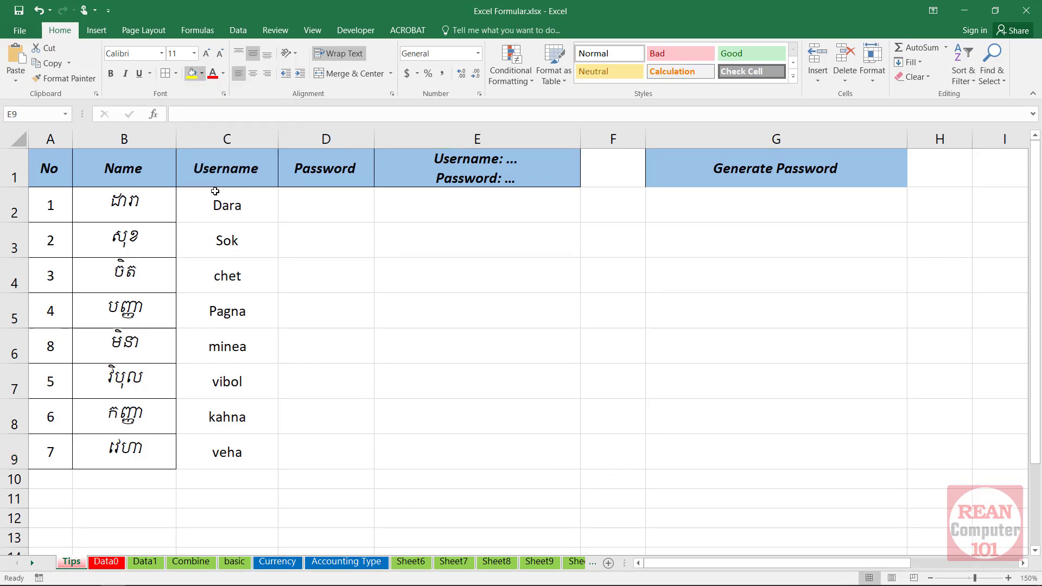
left_click(342, 213)
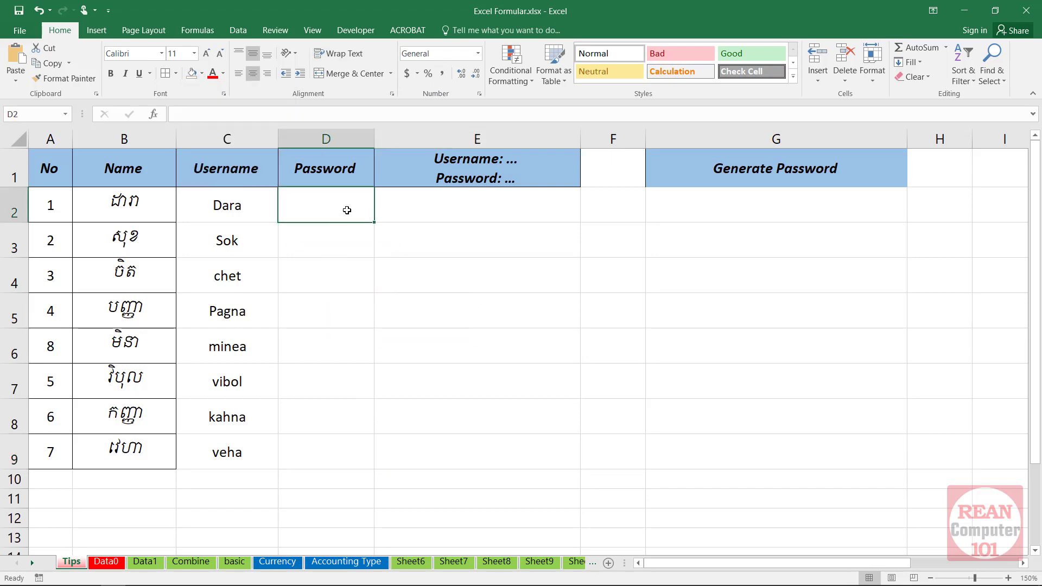
left_click(731, 221)
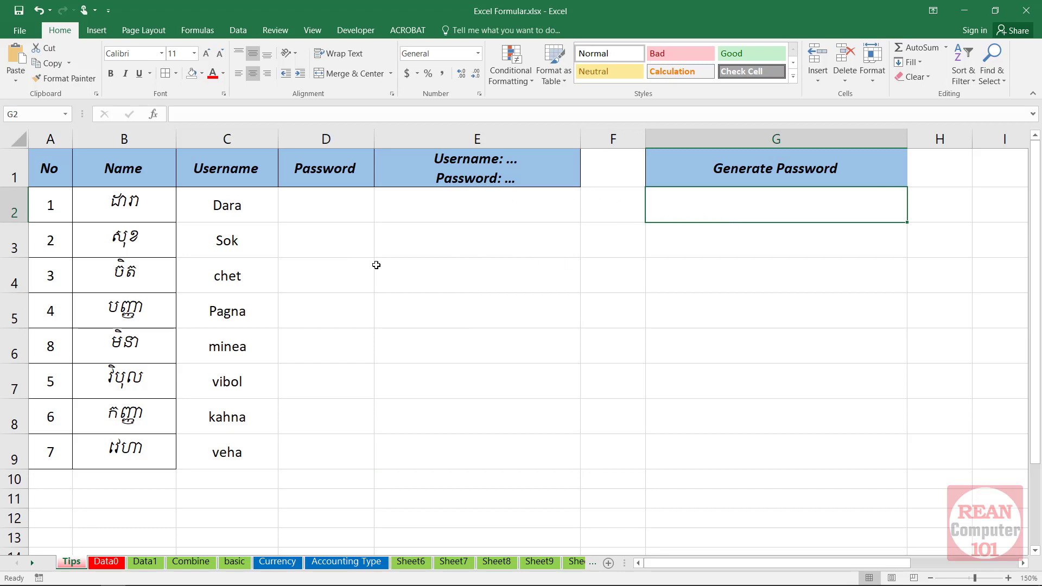
left_click(310, 198)
left_click(668, 220)
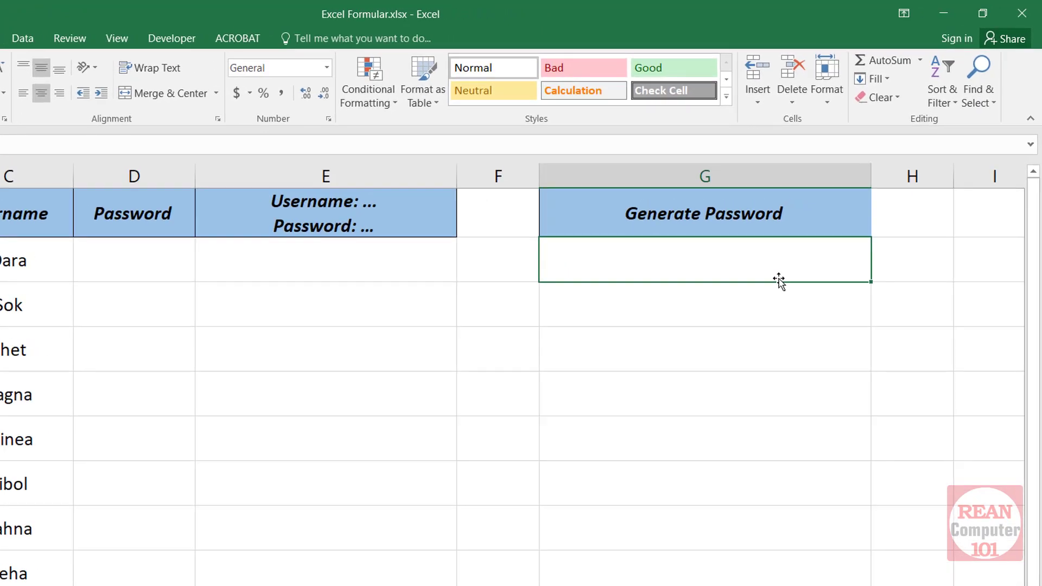
- Enter =RANDBETWEEN(0,9) in G2 and re-enter it, giving the digit 7
type("=ra")
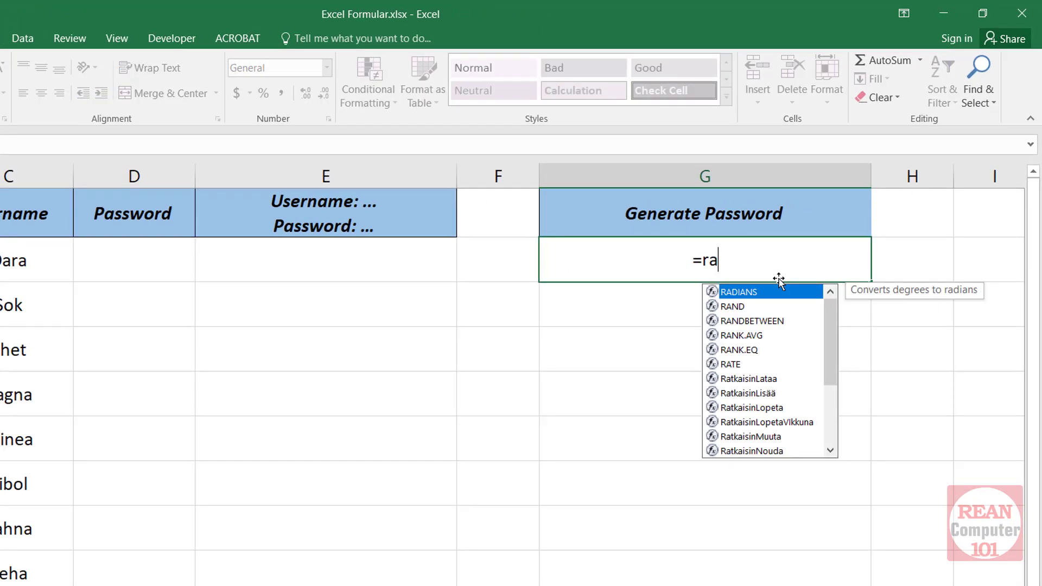
type("d")
key("BackSpace")
type("nd")
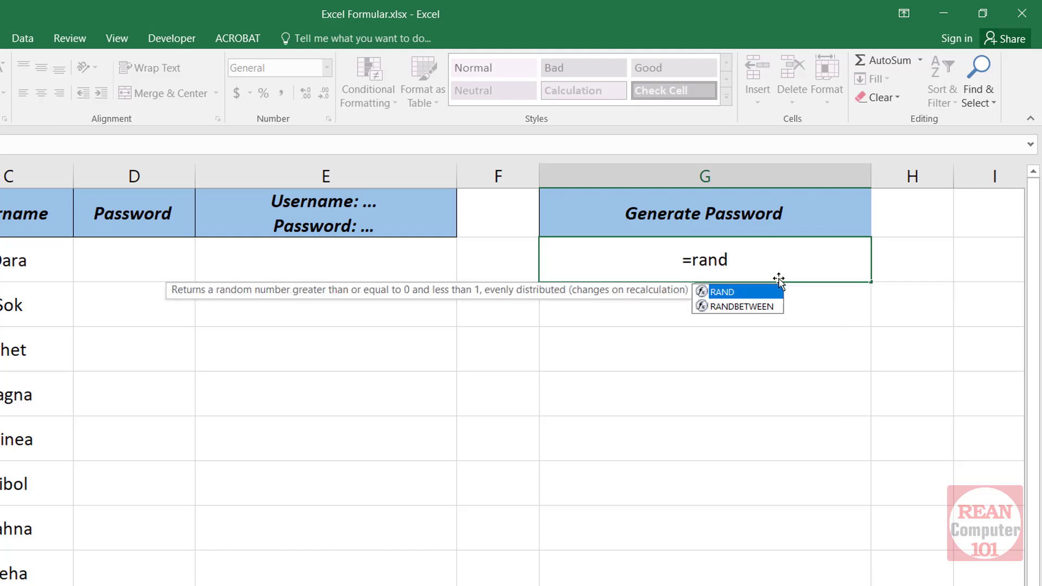
key("Down")
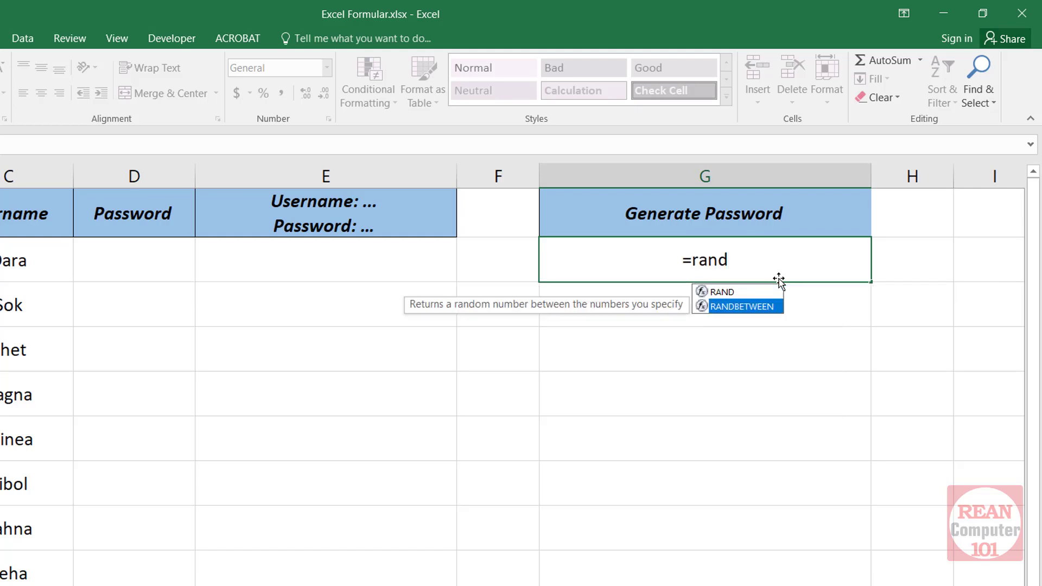
key("Tab")
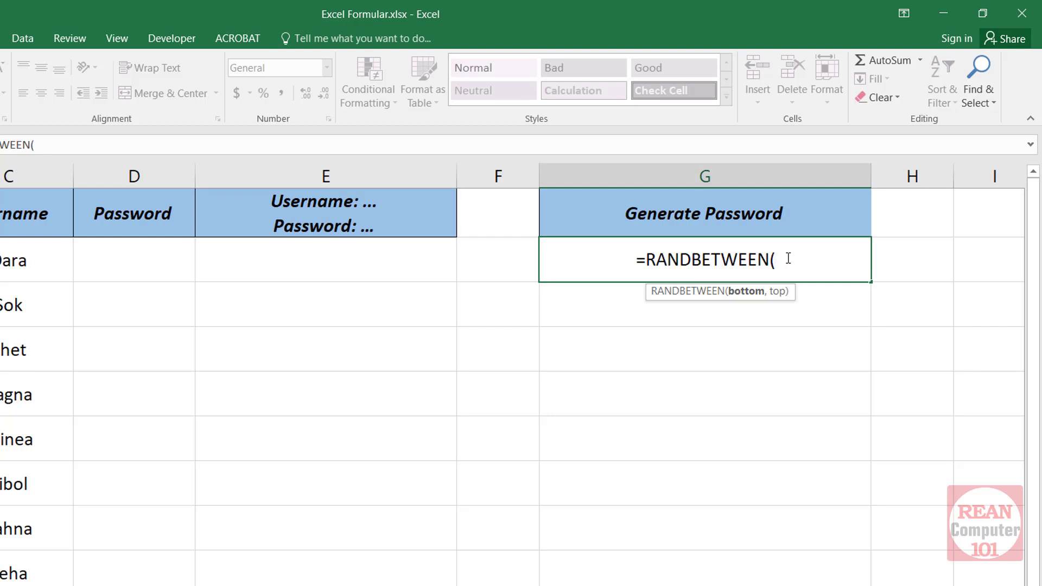
type("0,")
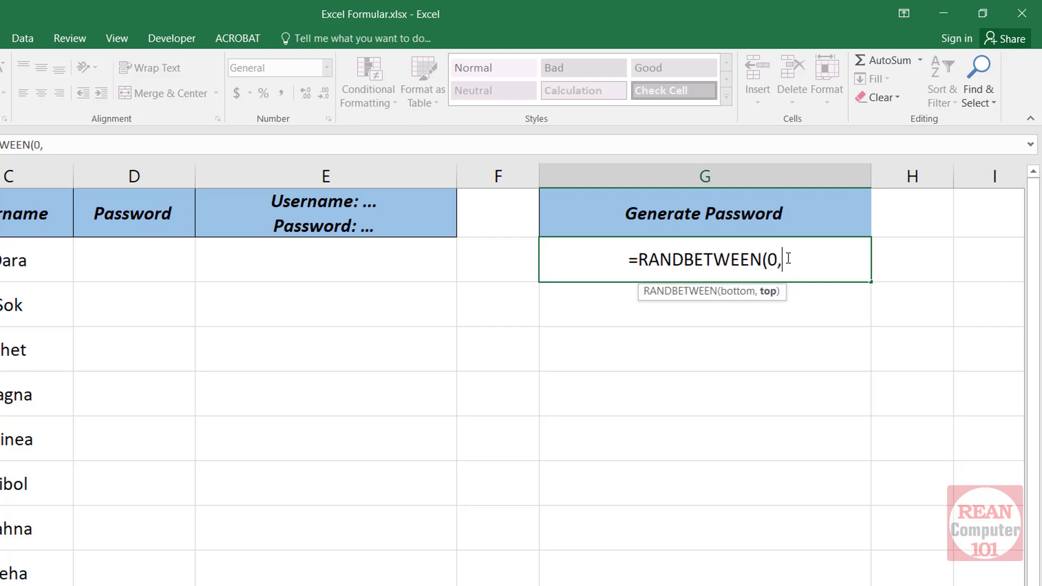
type("9")
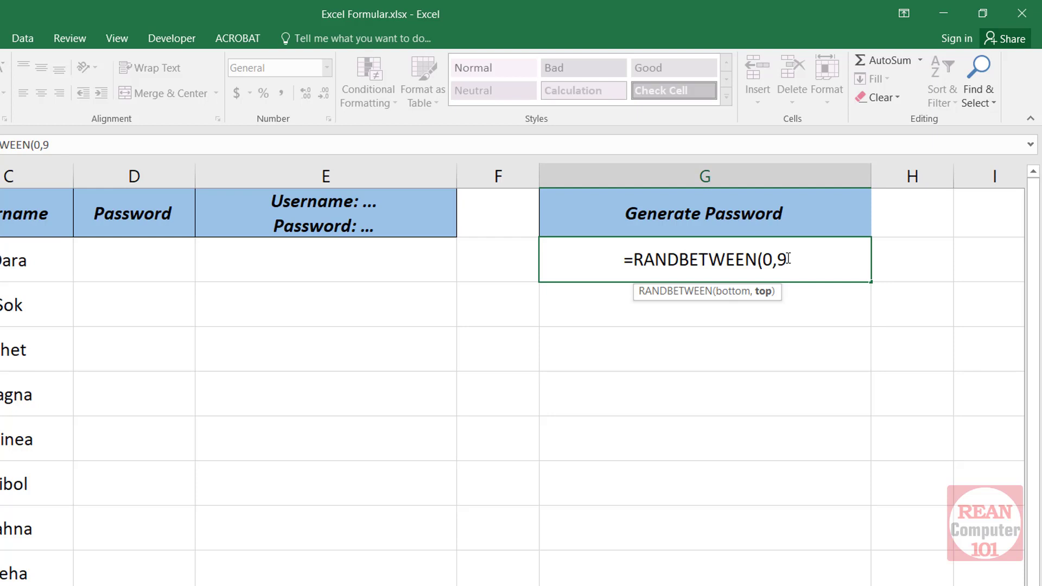
type(")")
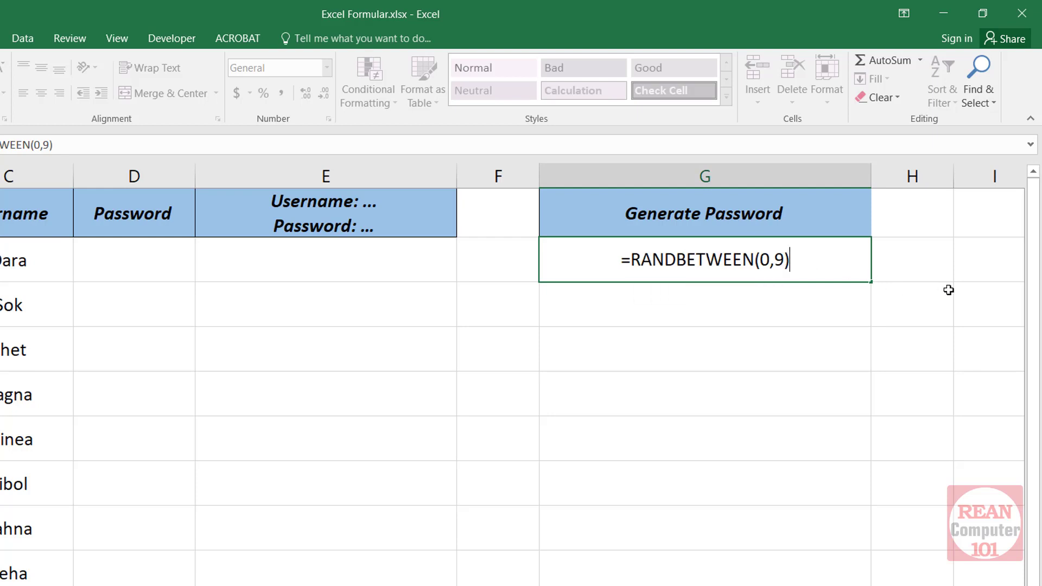
key("Return")
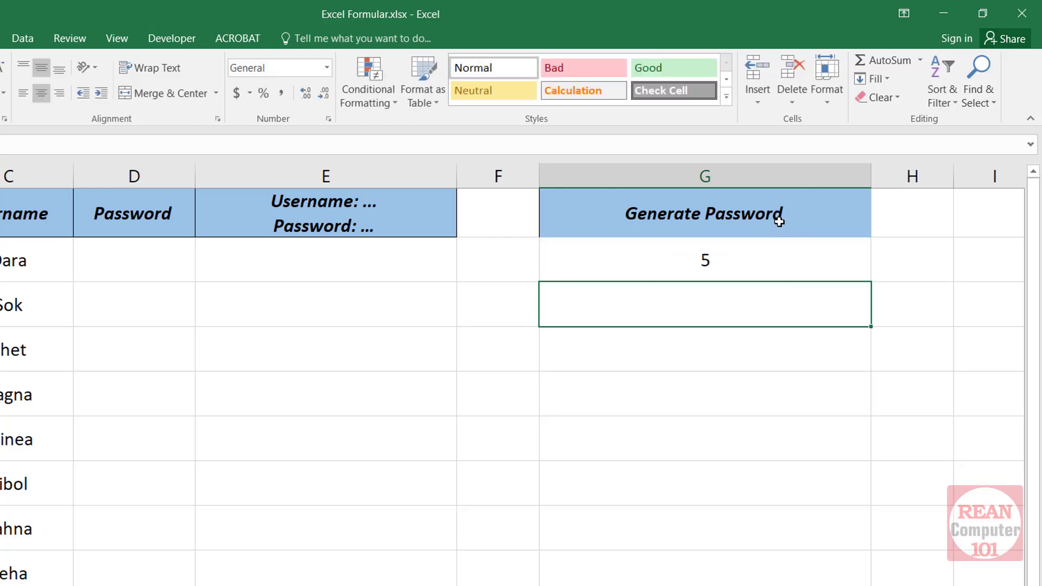
left_click(814, 249)
double_click(815, 250)
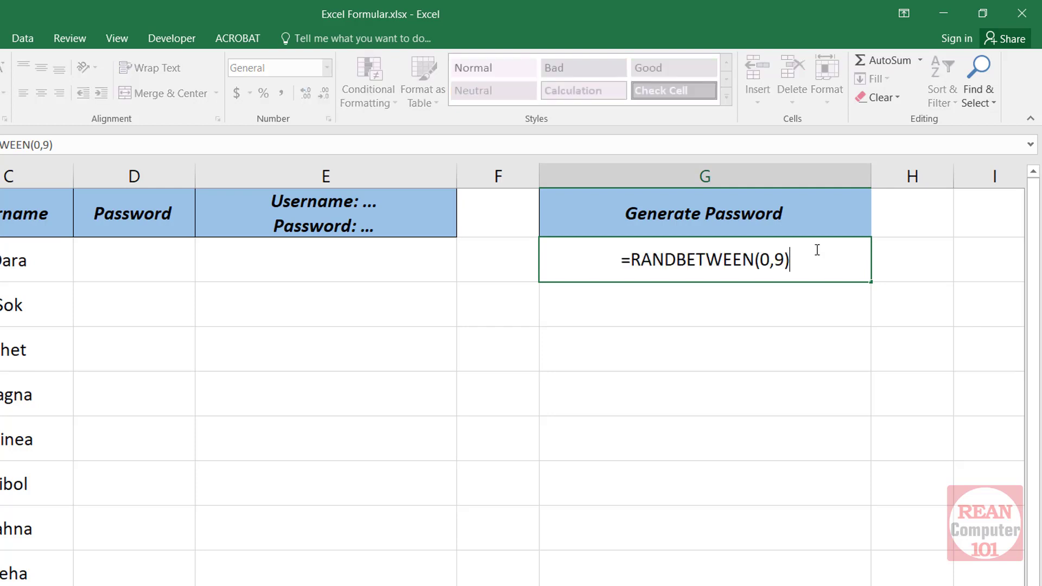
key("Return")
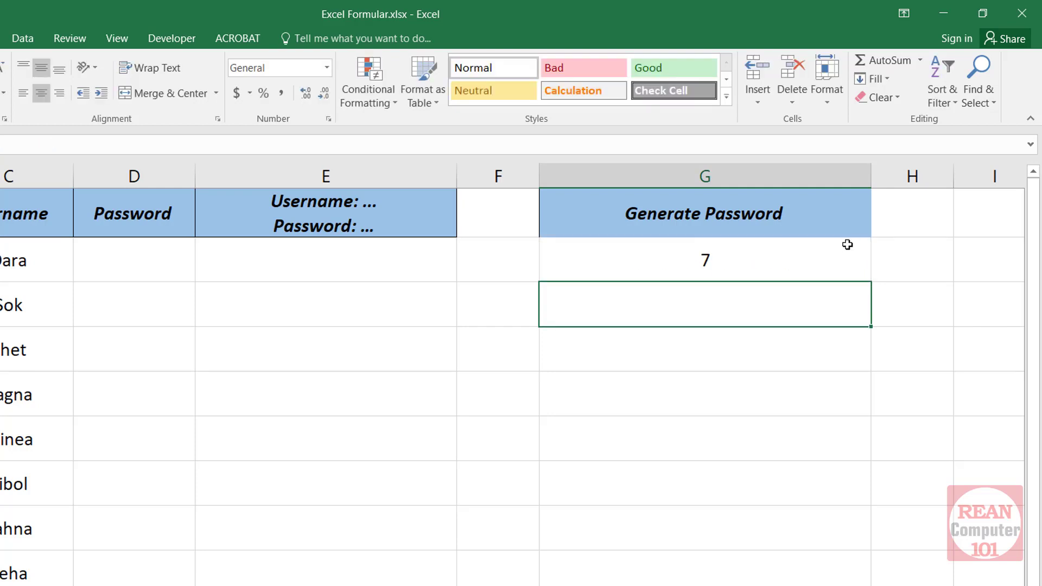
- Fill the RANDBETWEEN(0,9) formula from G2 down to G9 and recalculate the digits
left_click(845, 245)
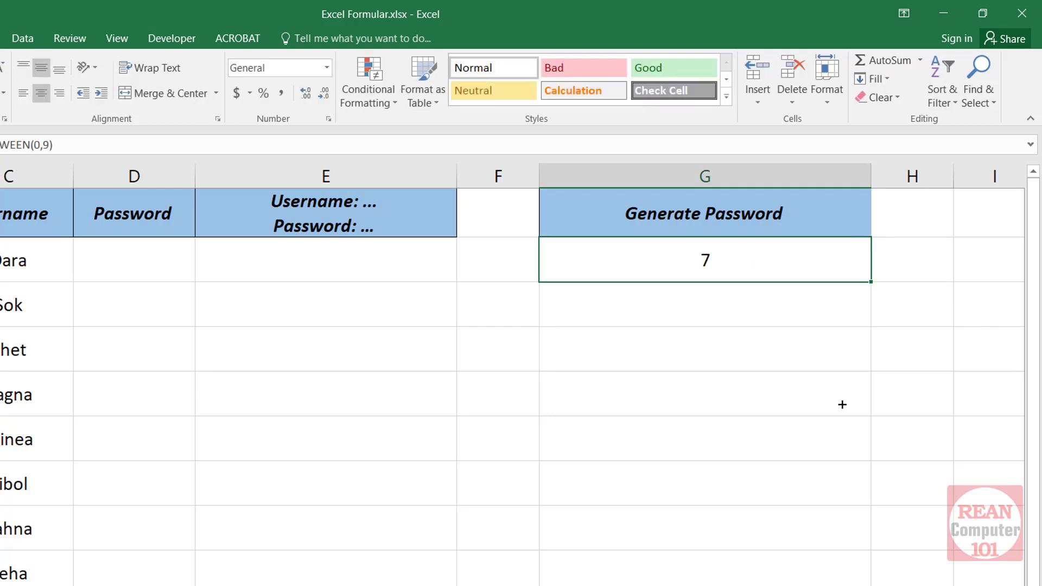
left_click_drag(842, 404, 819, 571)
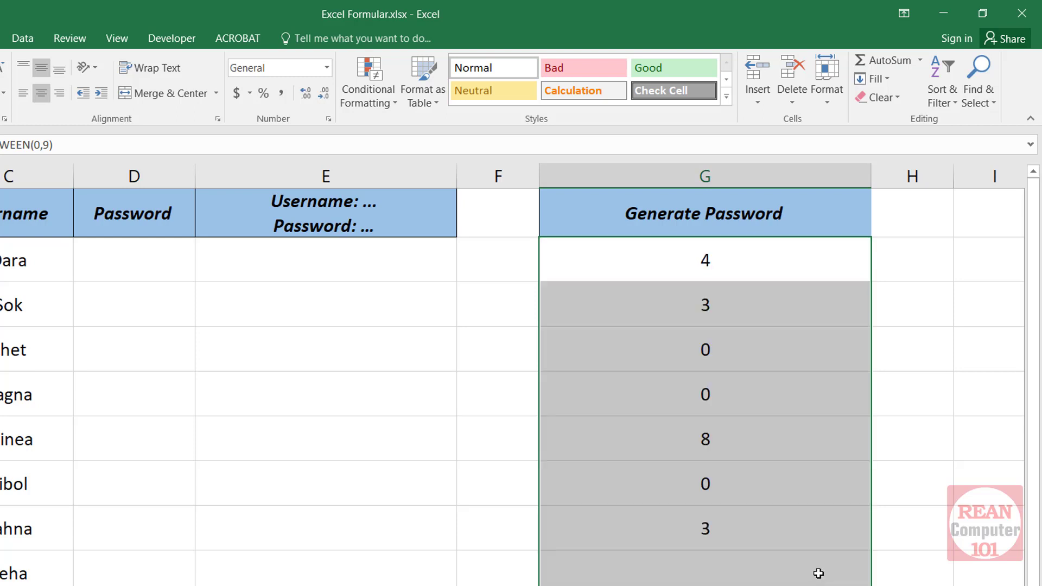
left_click(804, 273)
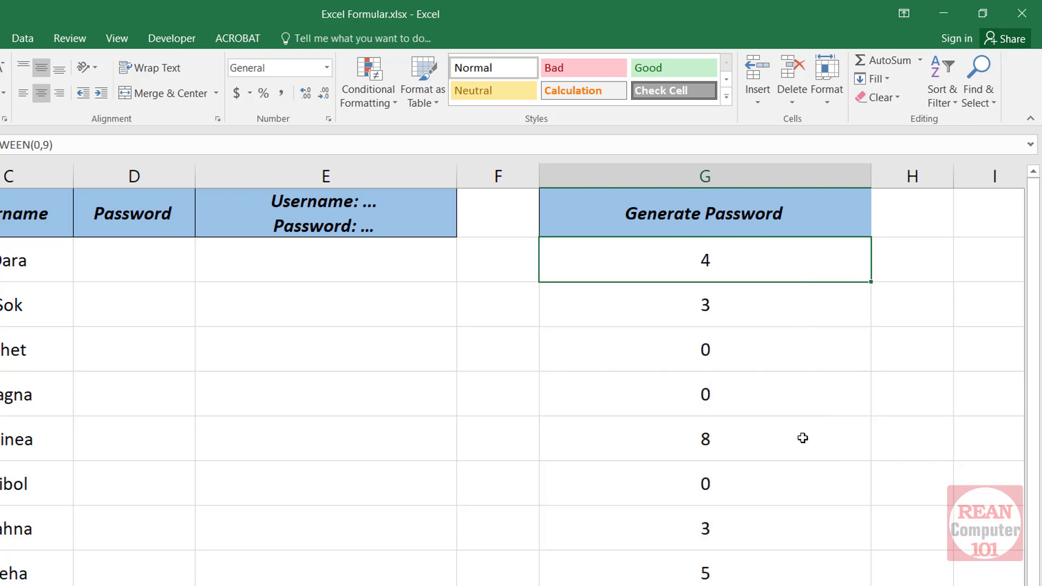
left_click(797, 575)
double_click(791, 303)
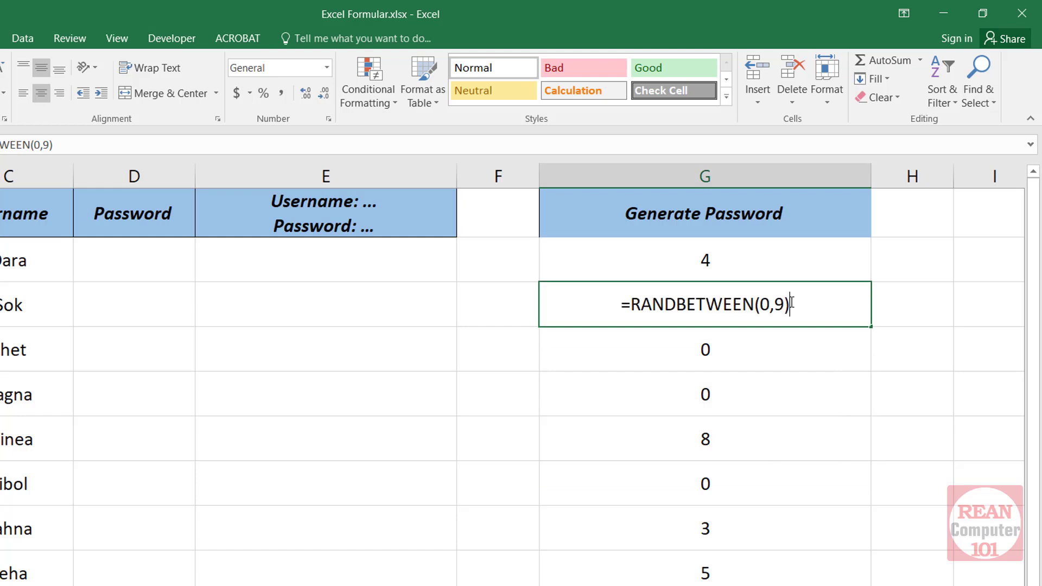
key("Return")
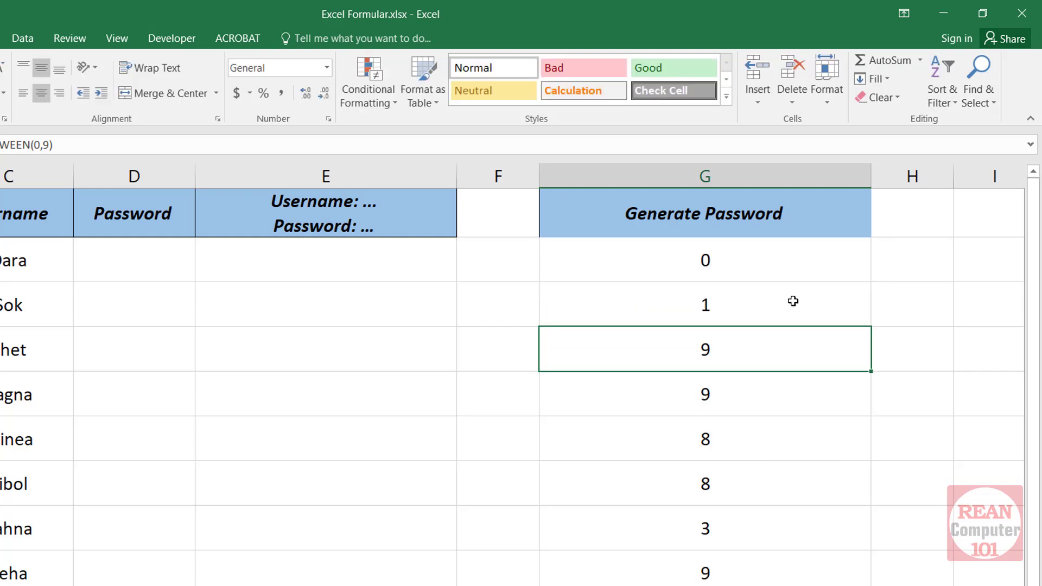
- Select the RANDBETWEEN(0,9) text inside G2's formula for reuse
left_click_drag(757, 263, 762, 579)
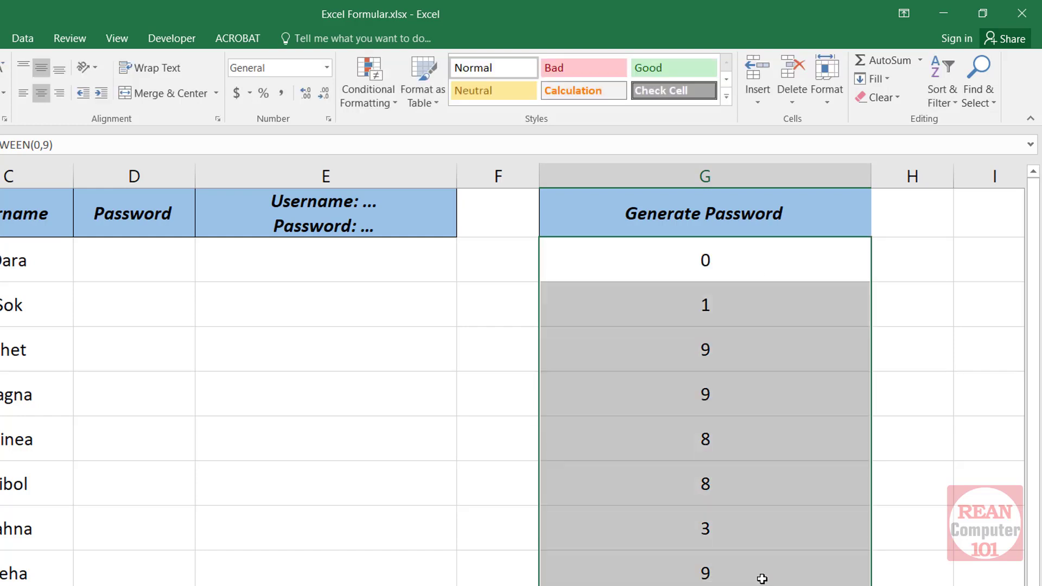
left_click(731, 267)
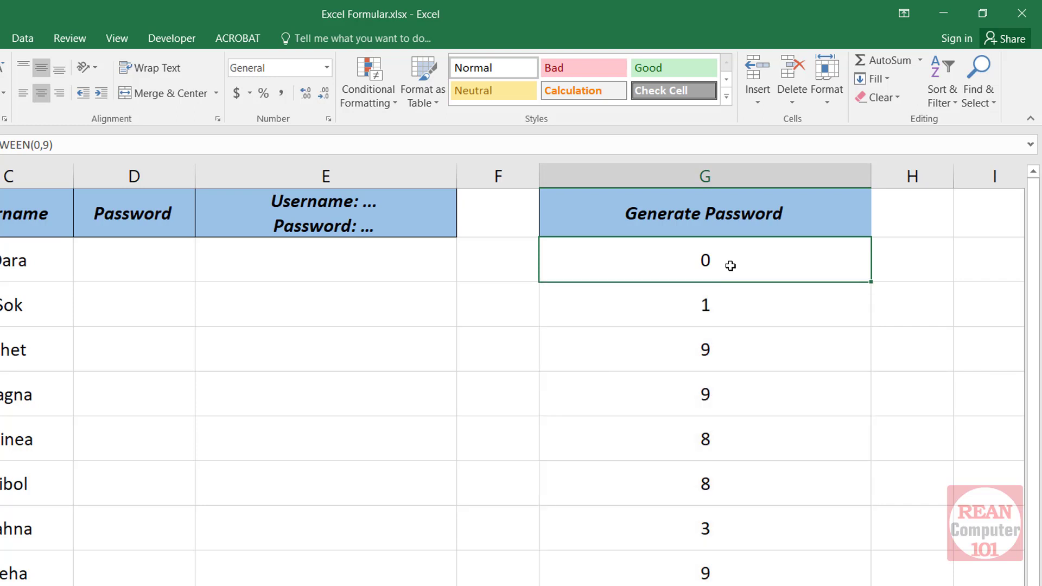
double_click(731, 265)
left_click_drag(789, 259, 630, 261)
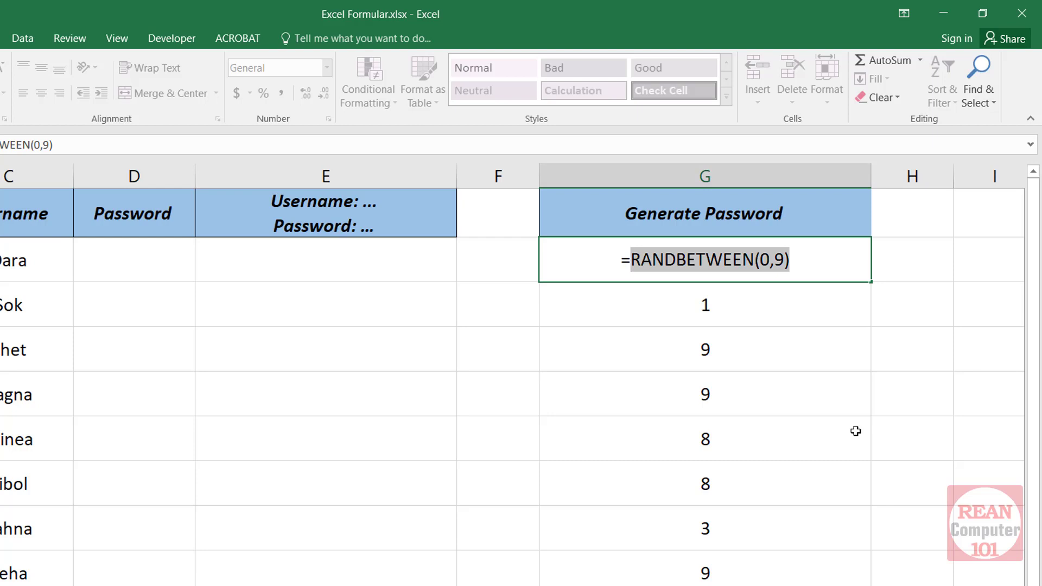
key("Return")
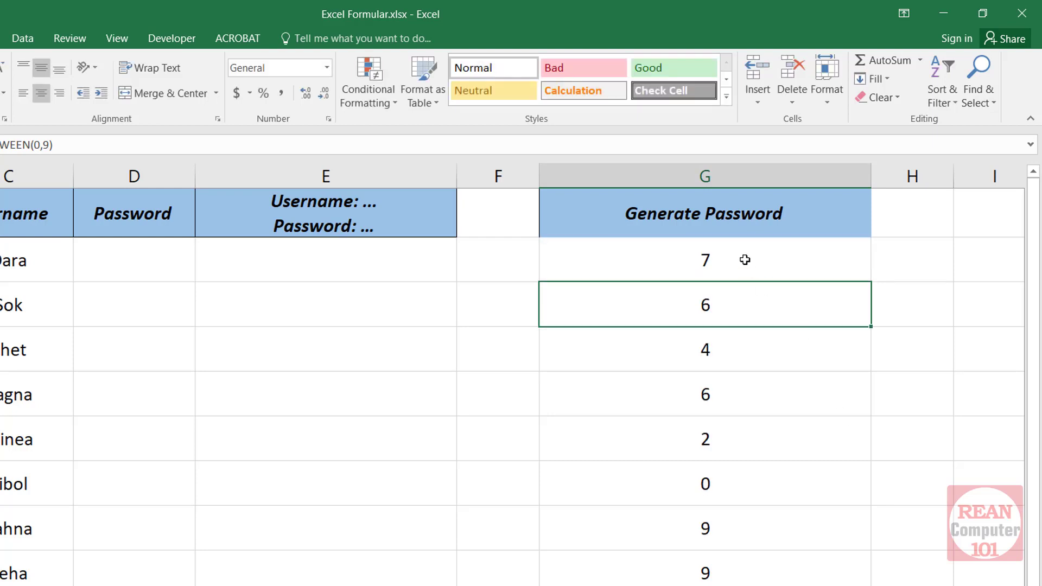
left_click(744, 259)
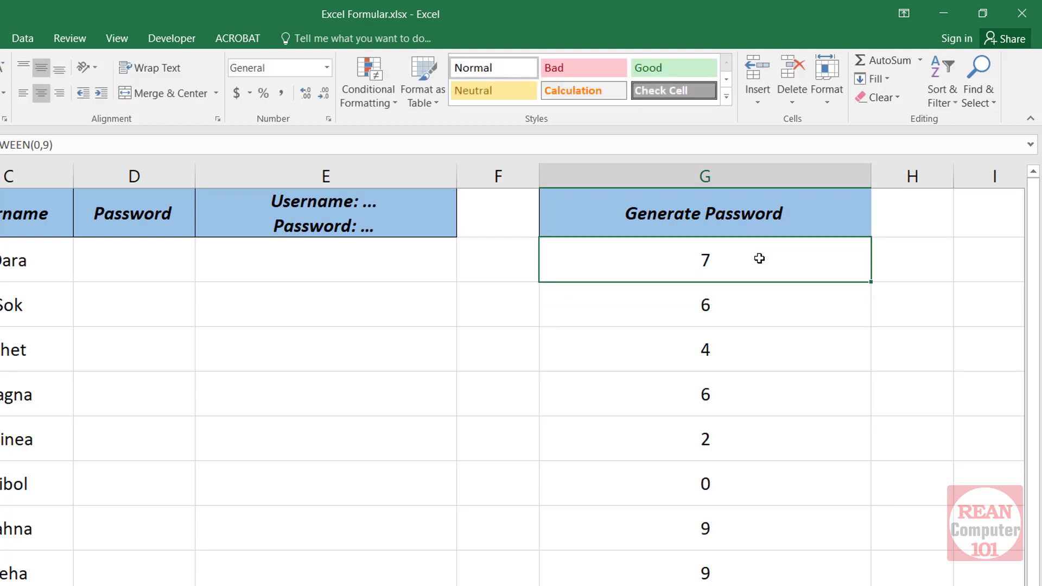
double_click(760, 259)
left_click_drag(795, 259, 631, 259)
key("ctrl+c")
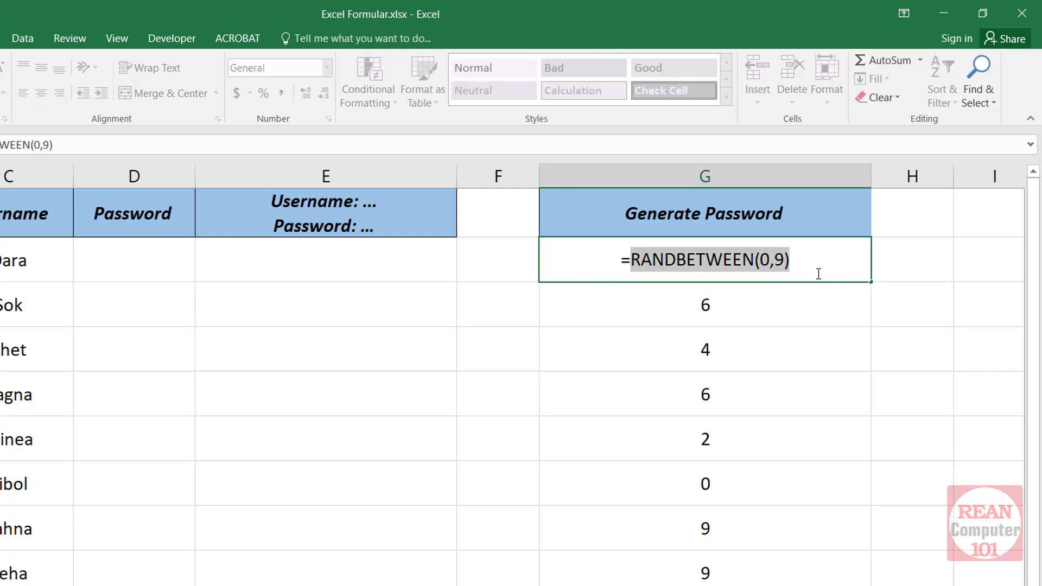
scroll(818, 274, "left", 2)
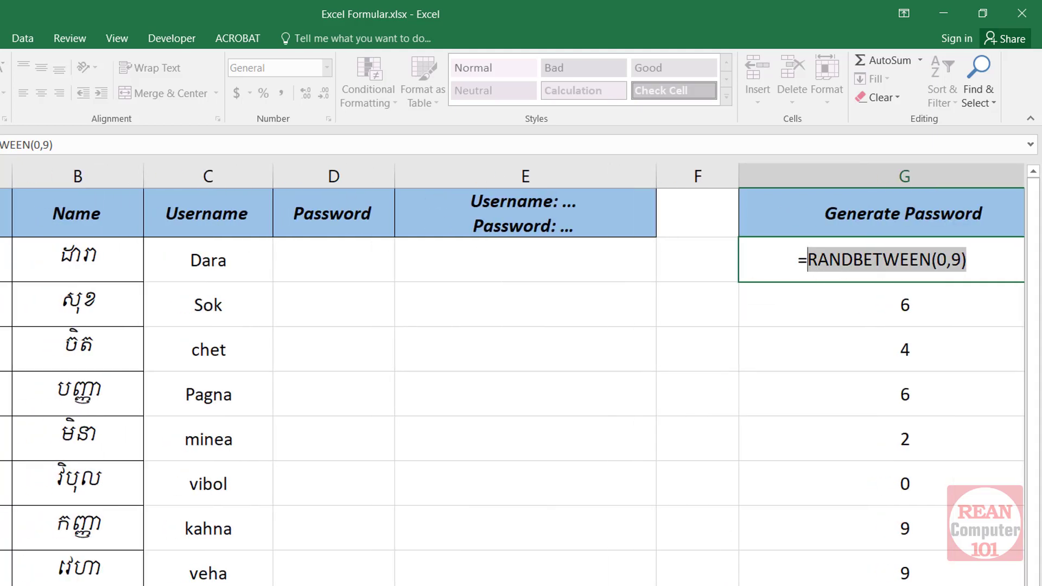
scroll(651, 375, "right", 3)
- Append &RANDBETWEEN(0,9) to G2's formula, making a two-digit random number
left_click(808, 258)
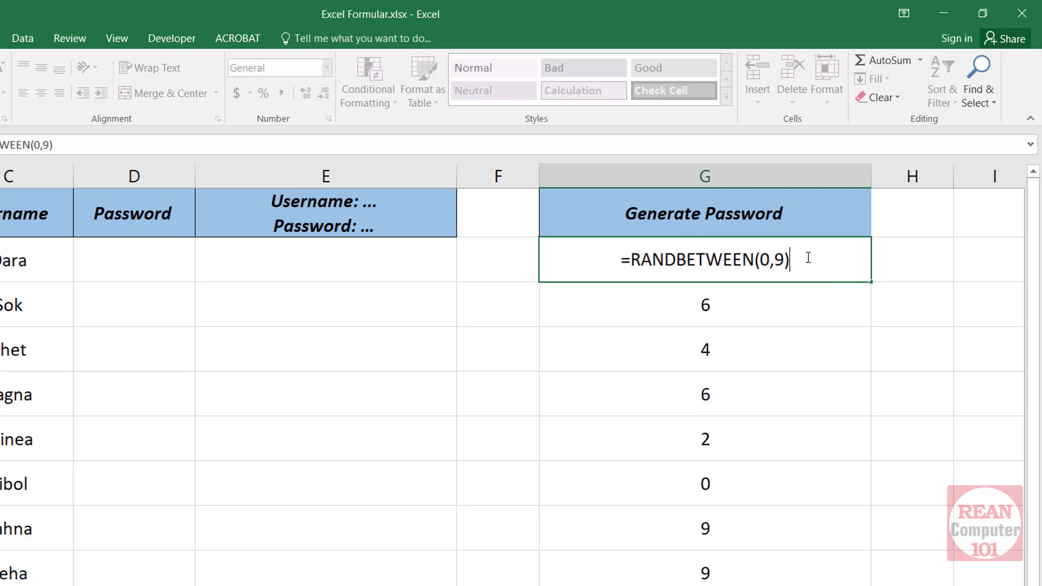
type("&")
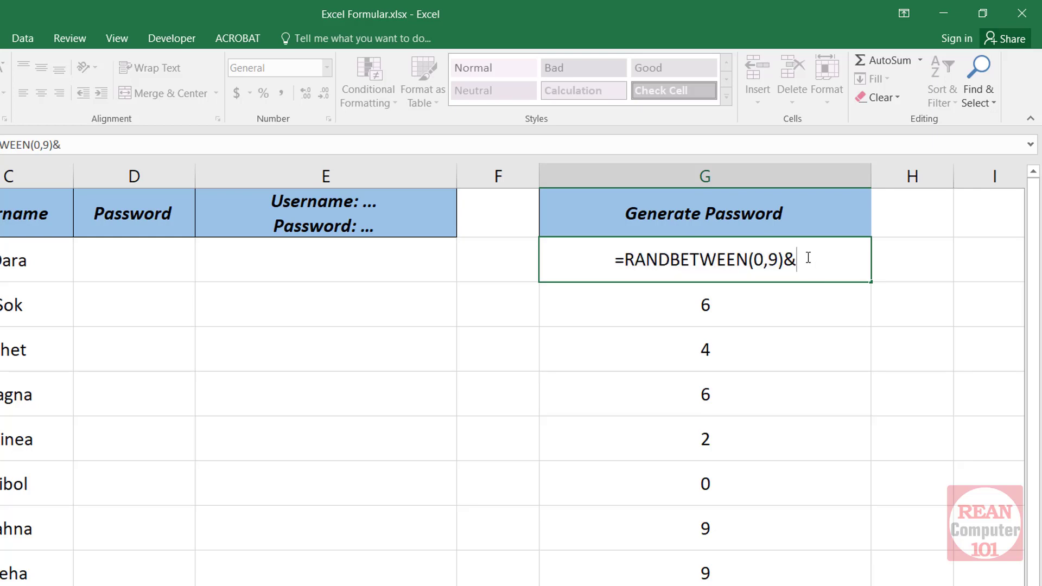
key("ctrl+v")
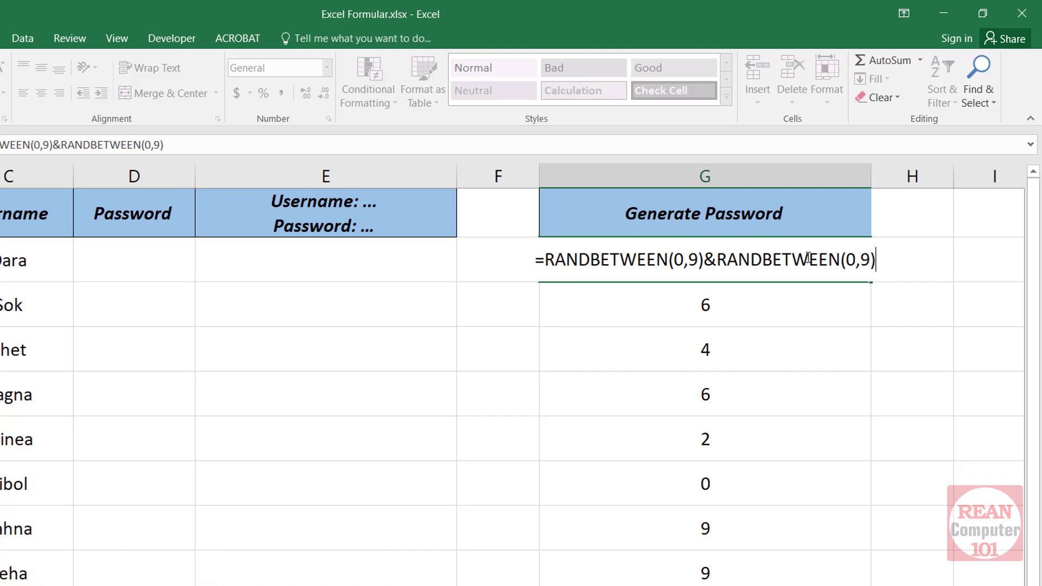
type("&")
key("BackSpace")
key("Return")
double_click(804, 258)
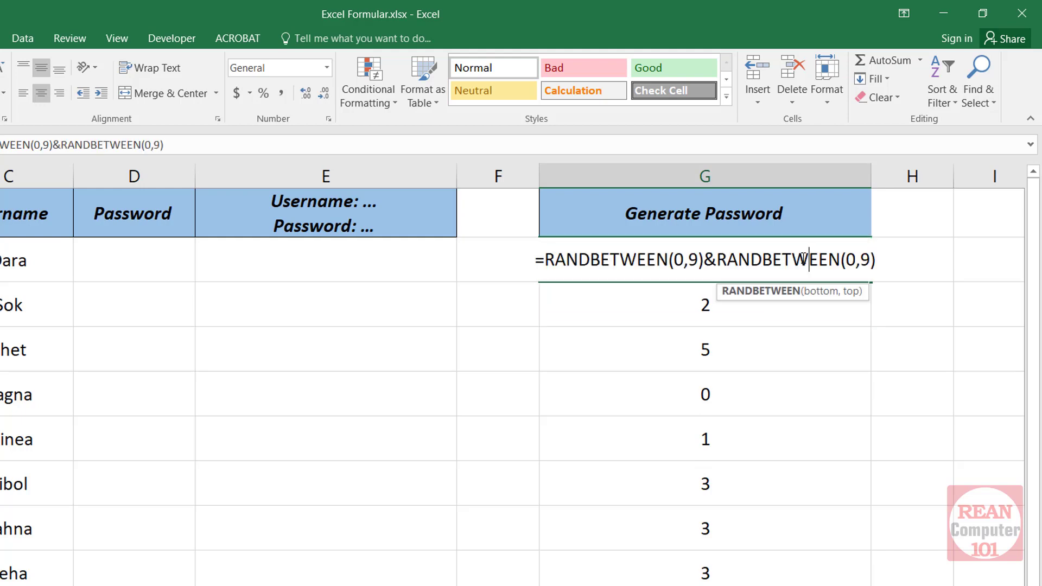
key("Return")
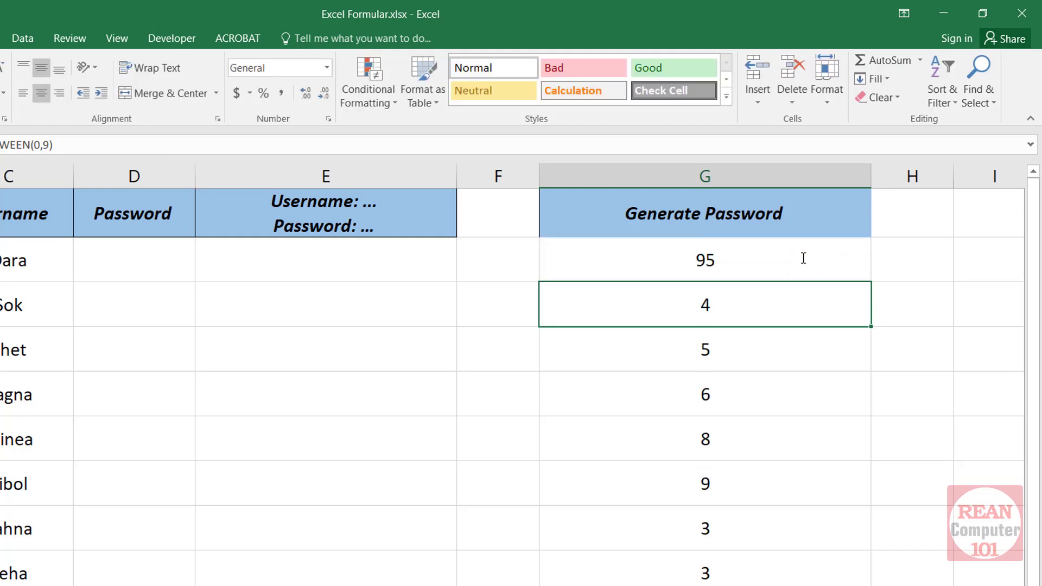
- Extend G2's formula to six RANDBETWEEN(0,9) calls joined with &
double_click(803, 258)
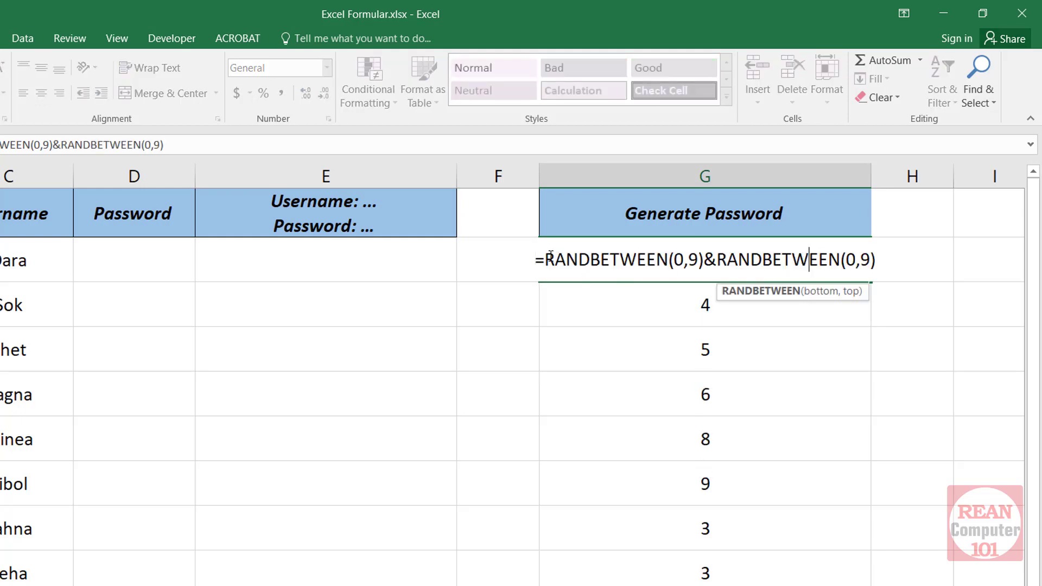
left_click_drag(544, 259, 890, 261)
key("ctrl+c")
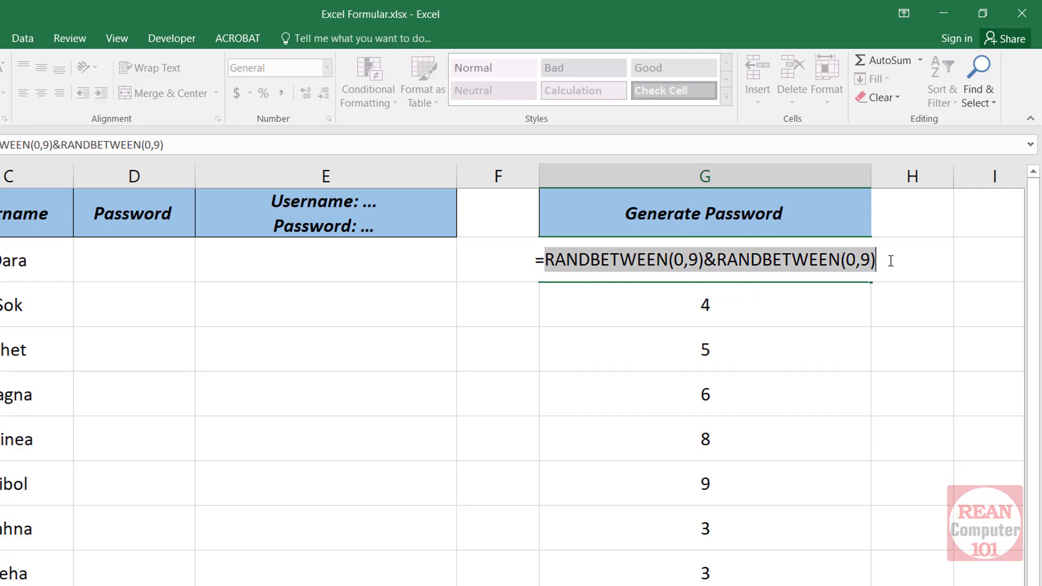
left_click(882, 257)
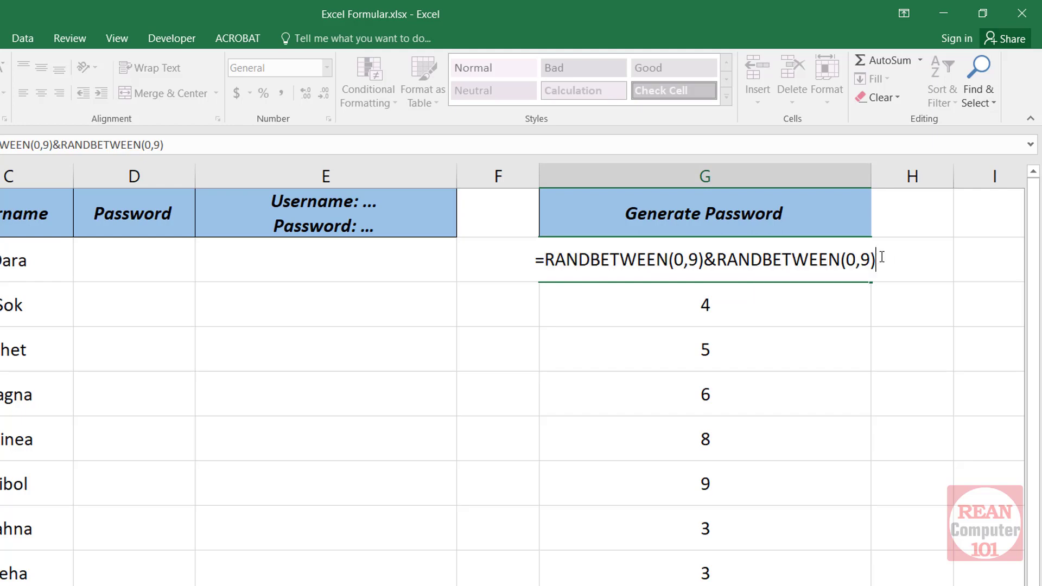
type("&")
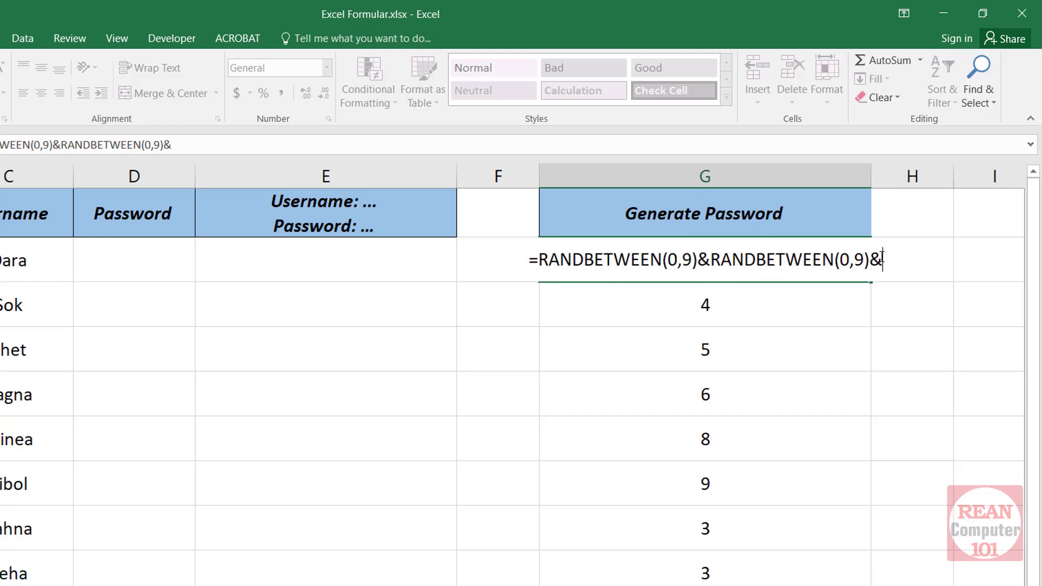
key("ctrl+v")
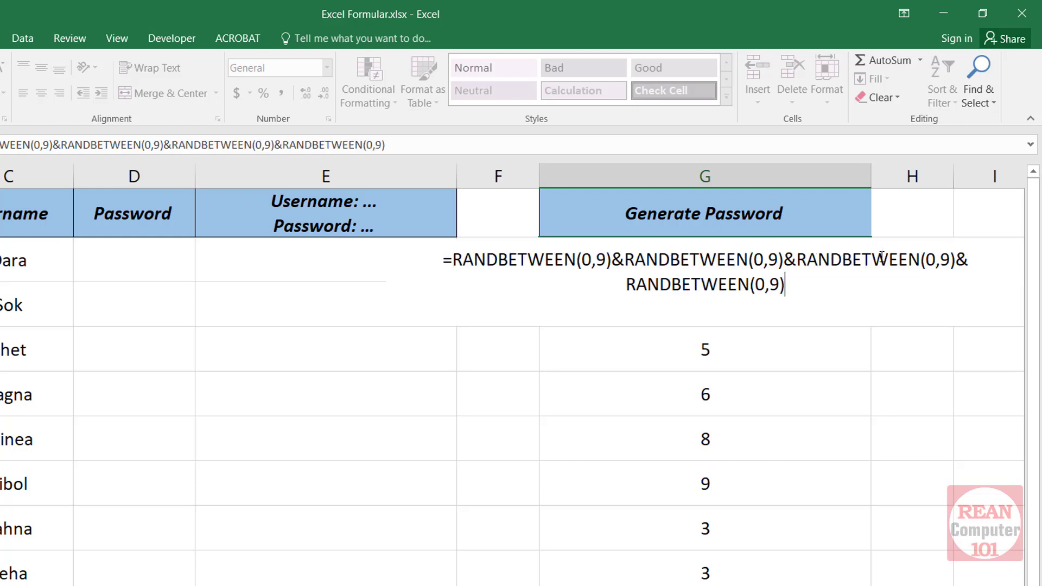
type("&")
key("ctrl+v")
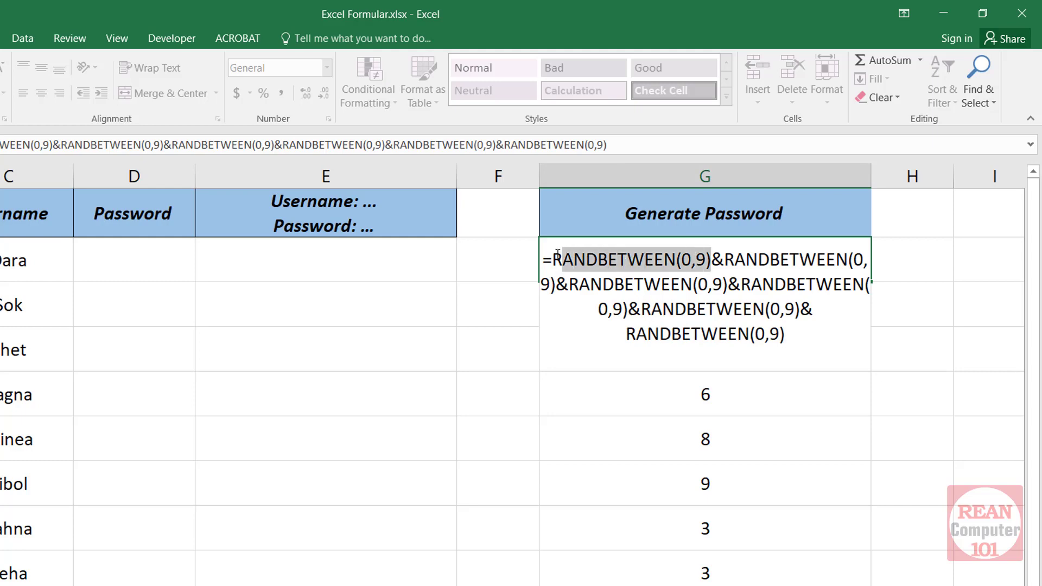
- Check each of the six RANDBETWEEN(0,9) calls in G2's formula
left_click_drag(711, 259, 553, 259)
mouse_move(717, 260)
left_mouse_down()
mouse_move(559, 272)
mouse_move(613, 278)
left_mouse_up()
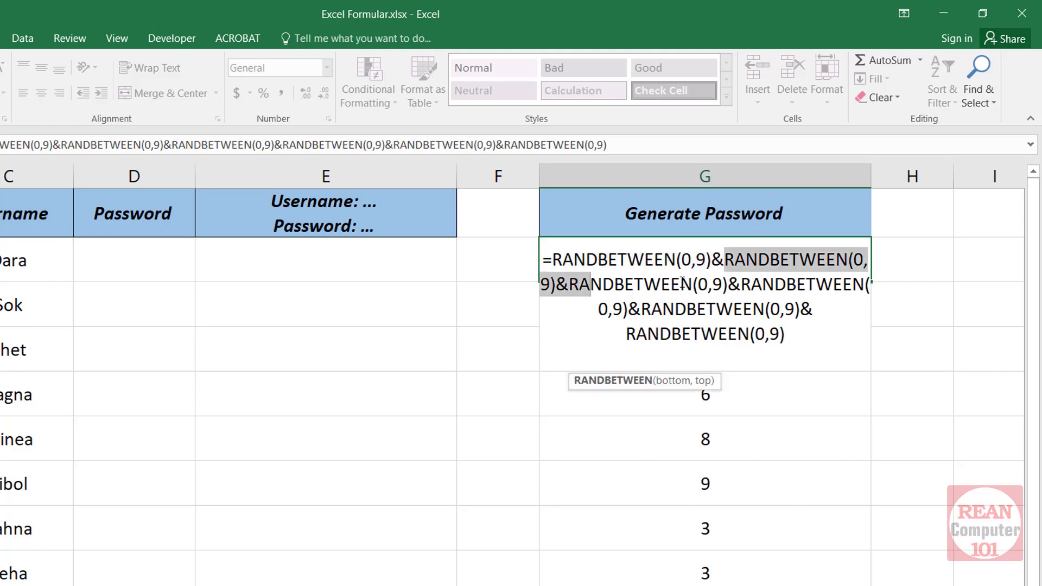
left_click_drag(679, 284, 844, 292)
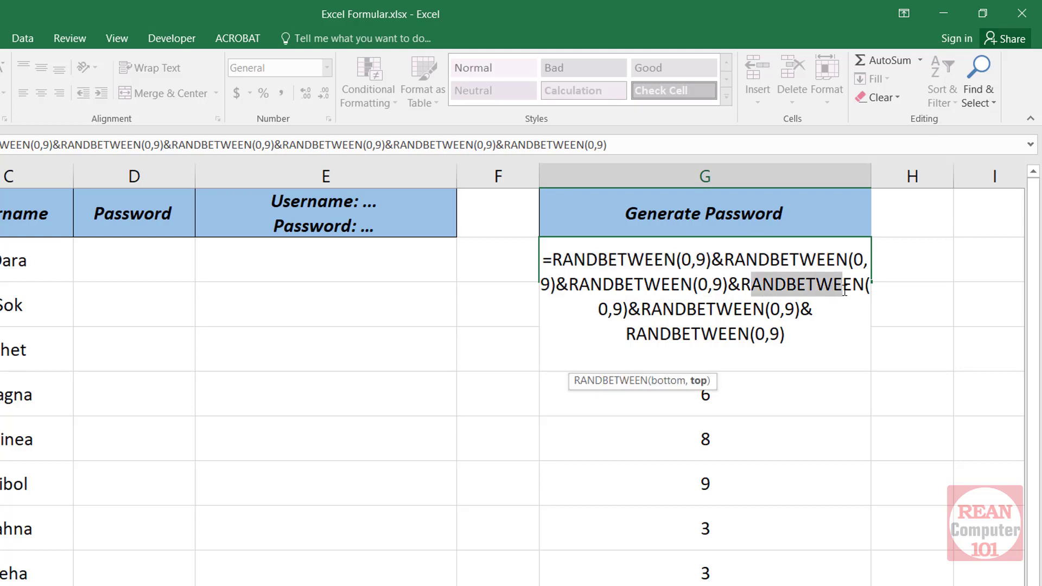
left_click_drag(640, 310, 788, 309)
left_click_drag(719, 334, 767, 332)
left_click(792, 328)
key("Return")
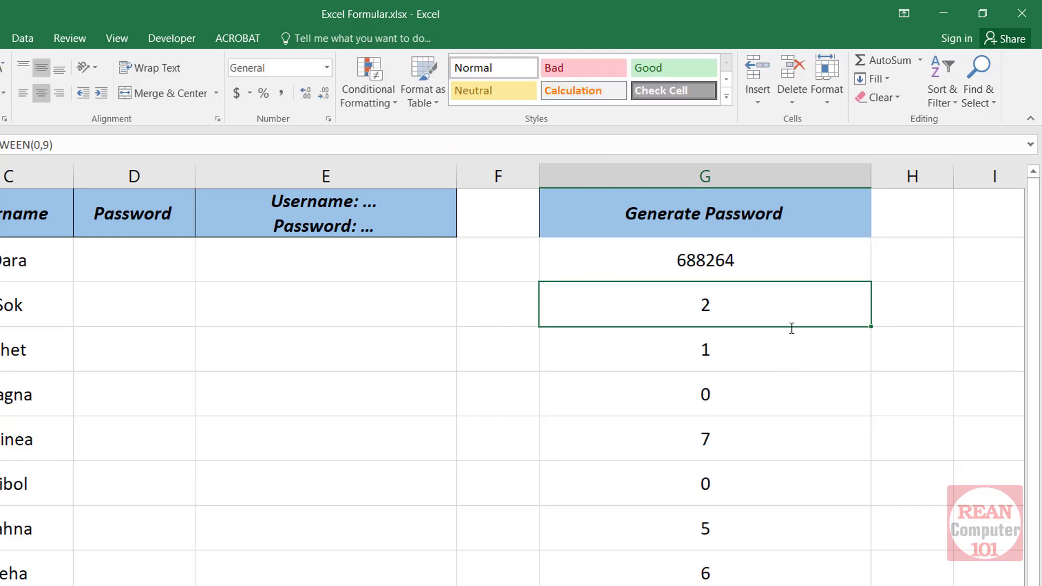
left_click(685, 260)
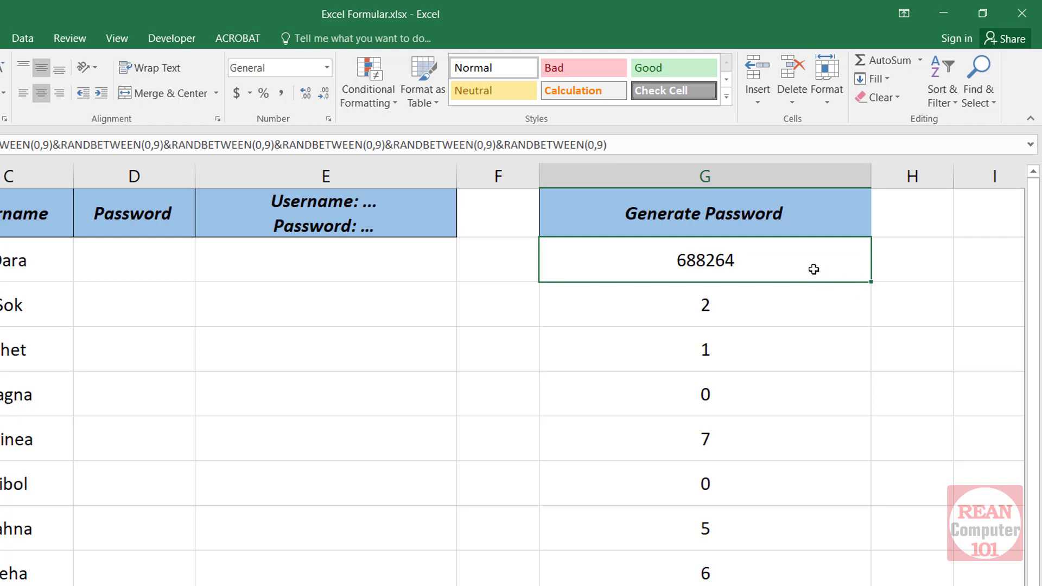
double_click(813, 269)
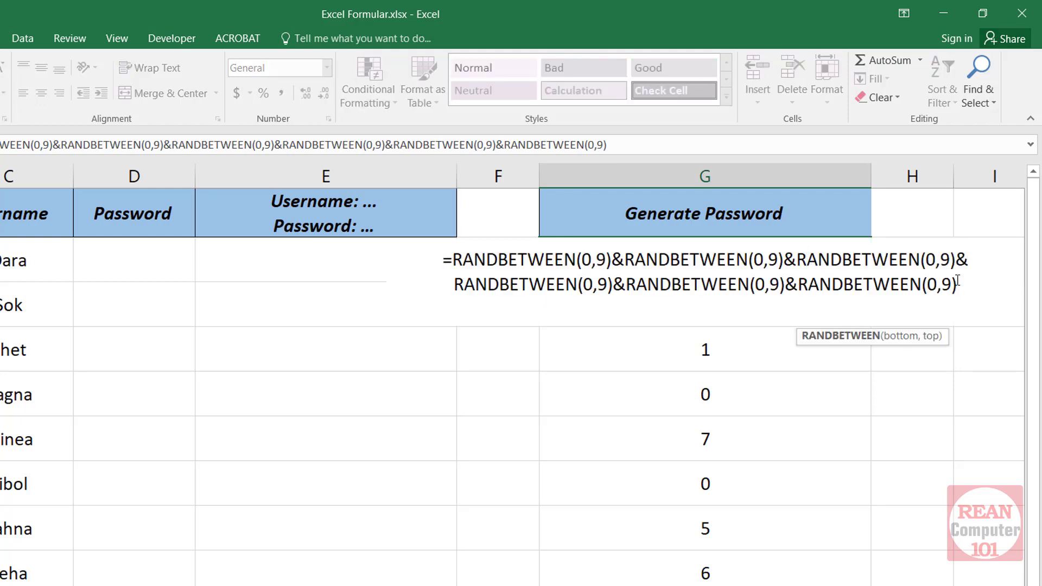
left_click(978, 280)
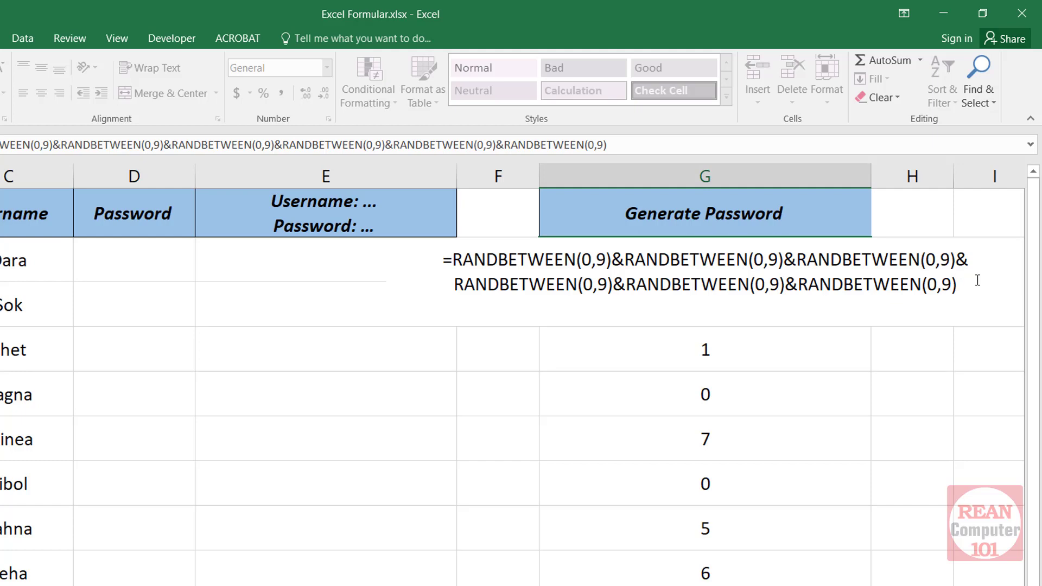
key("Return")
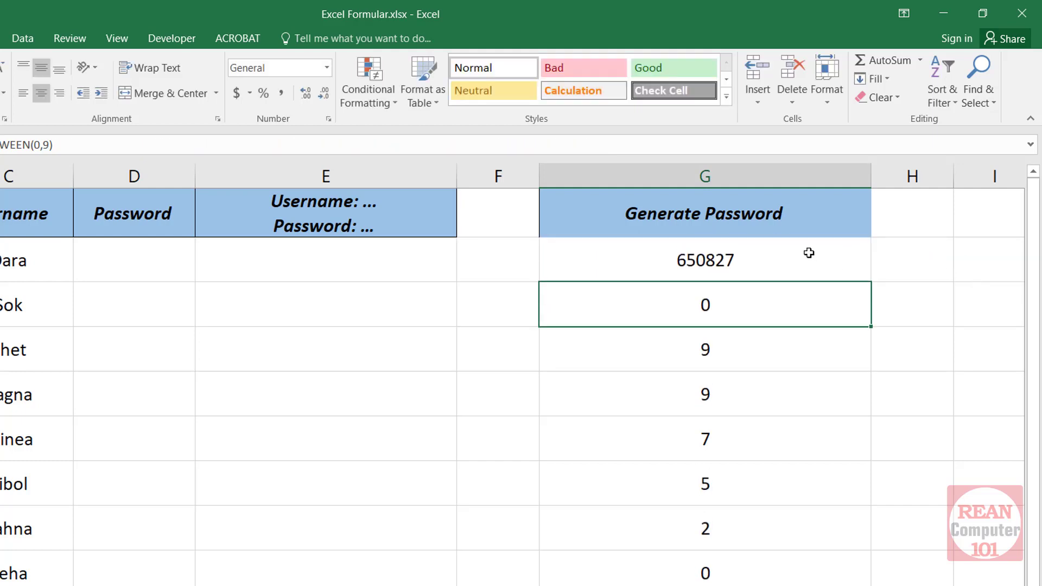
left_click(809, 253)
- Fill the six-digit password formula from G2 down to G9 and select G2:G9
left_click_drag(873, 280, 833, 578)
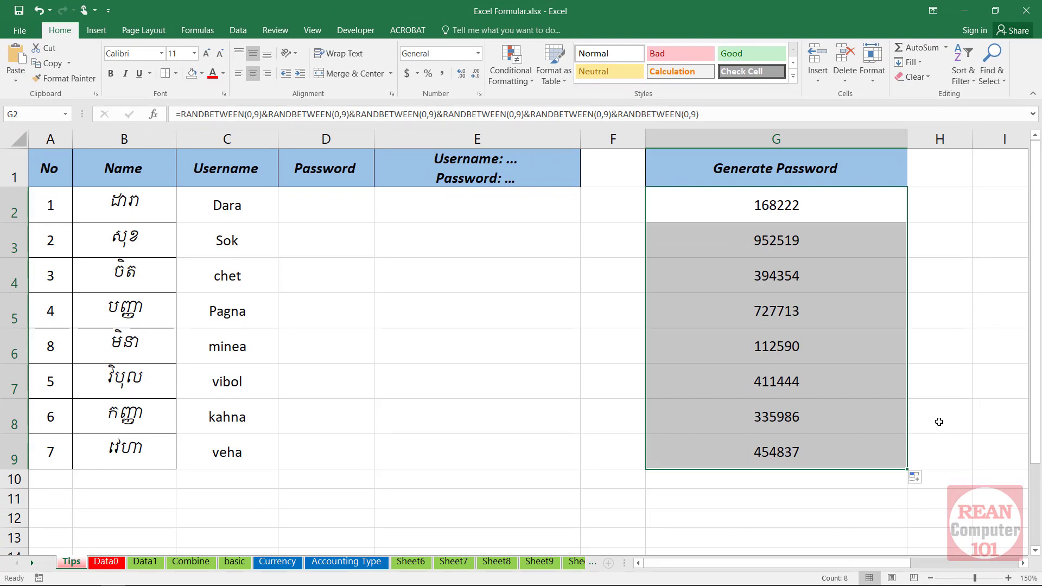
left_click(343, 210)
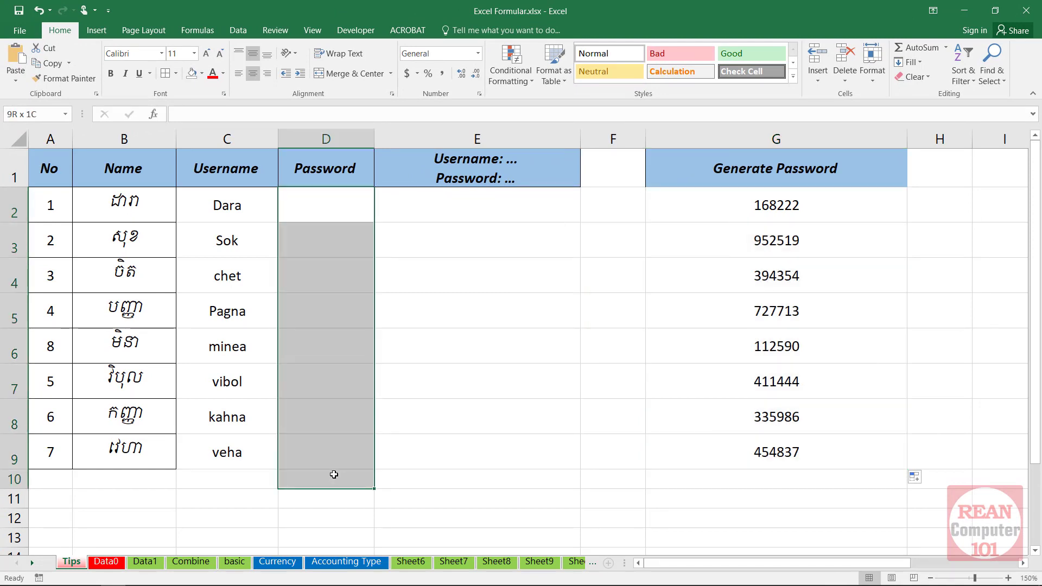
left_click_drag(343, 251, 332, 461)
left_click_drag(864, 208, 839, 434)
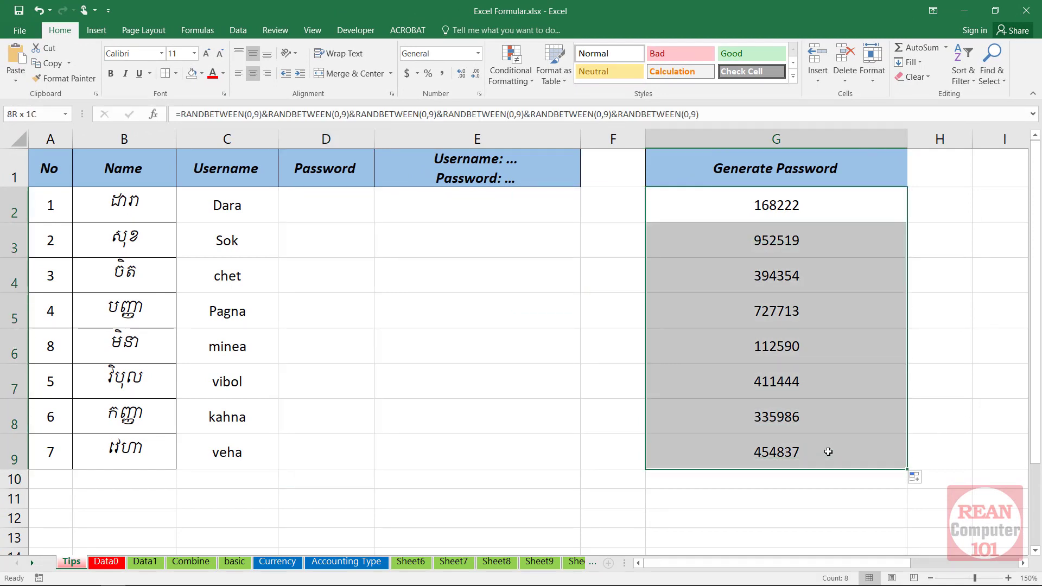
- Copy the G2:G9 password formulas into the Password column D2:D9
key("ctrl+c")
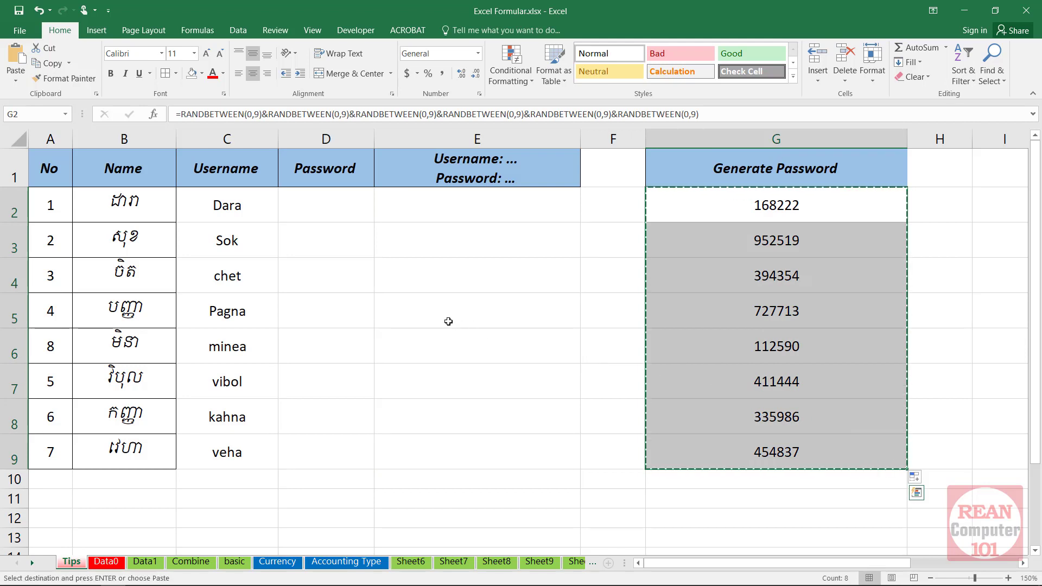
left_click(330, 201)
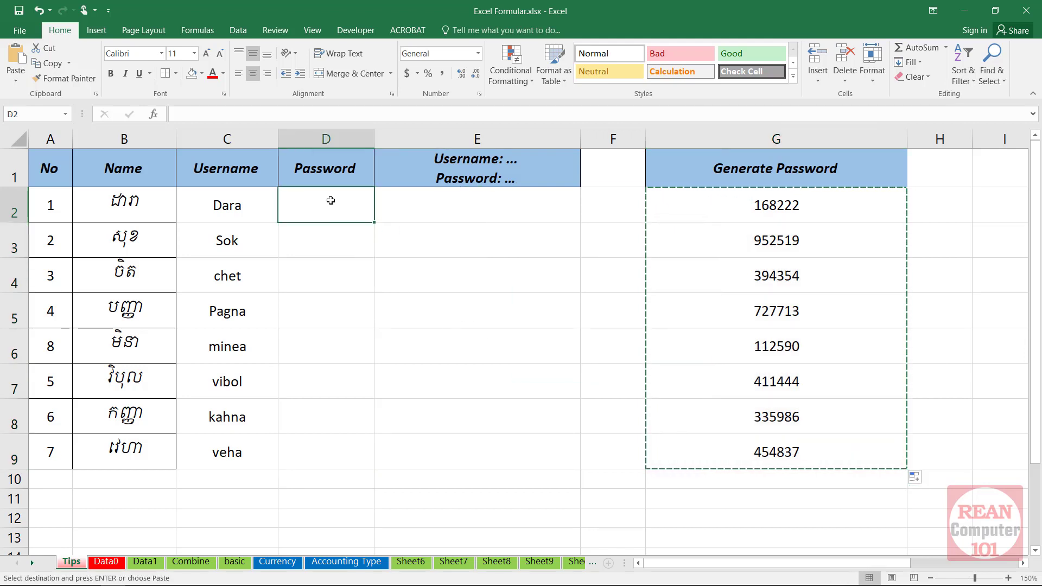
key("ctrl+v")
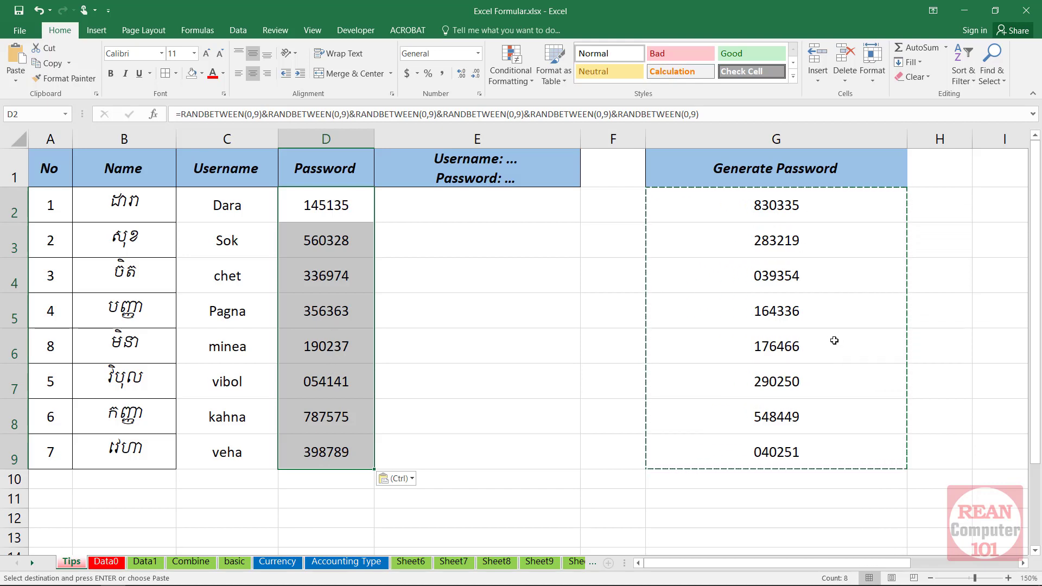
left_click(785, 202)
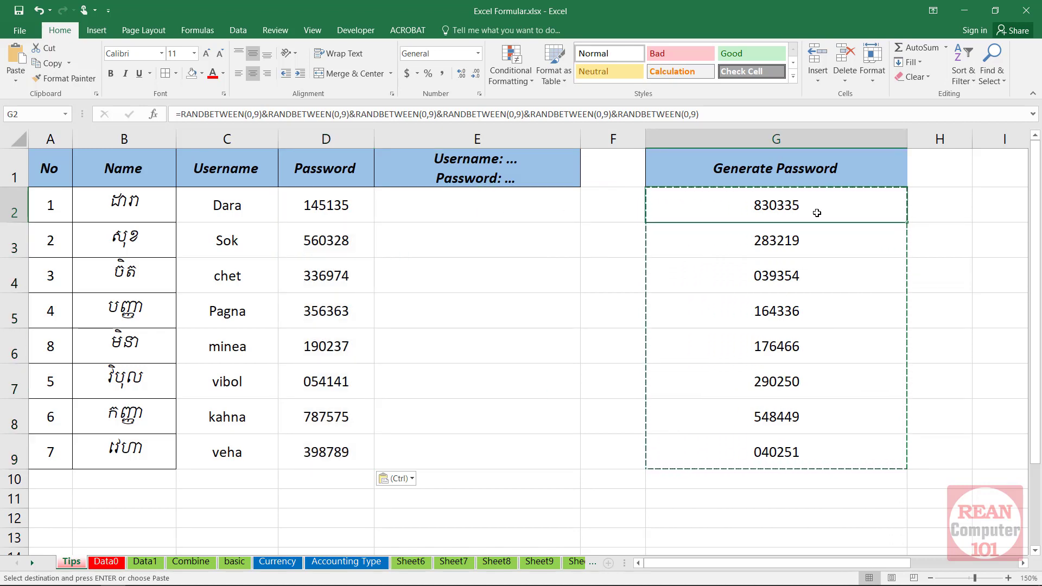
- Type Hello into F2, then clear it again
left_click(508, 210)
left_click(623, 215)
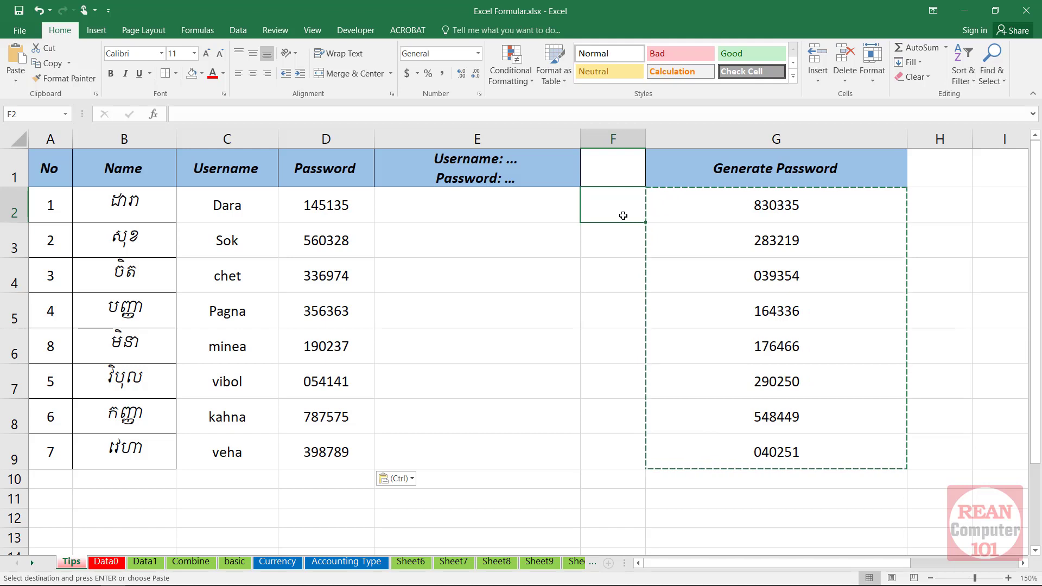
type("Hello")
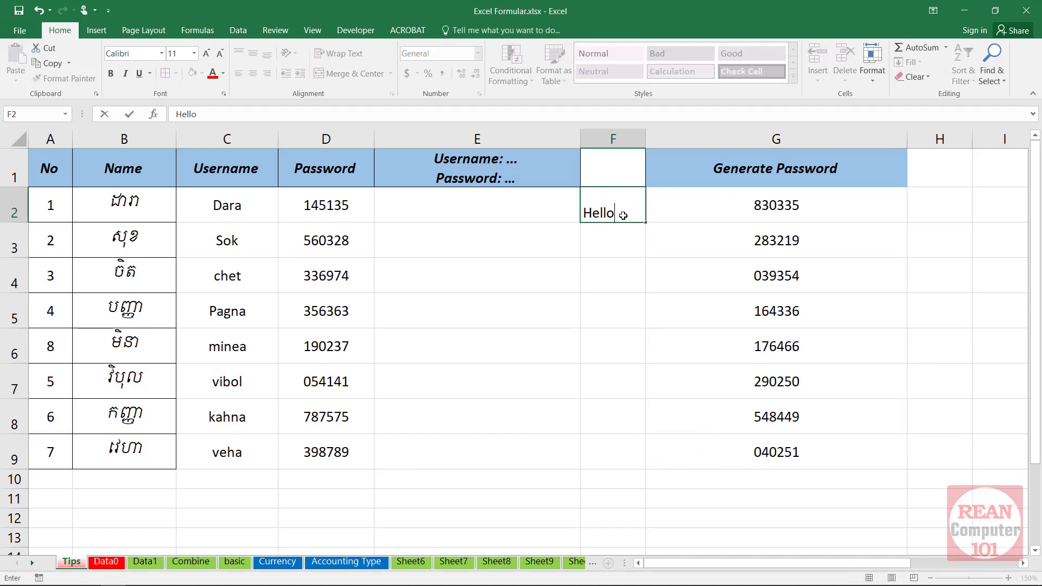
key("Return")
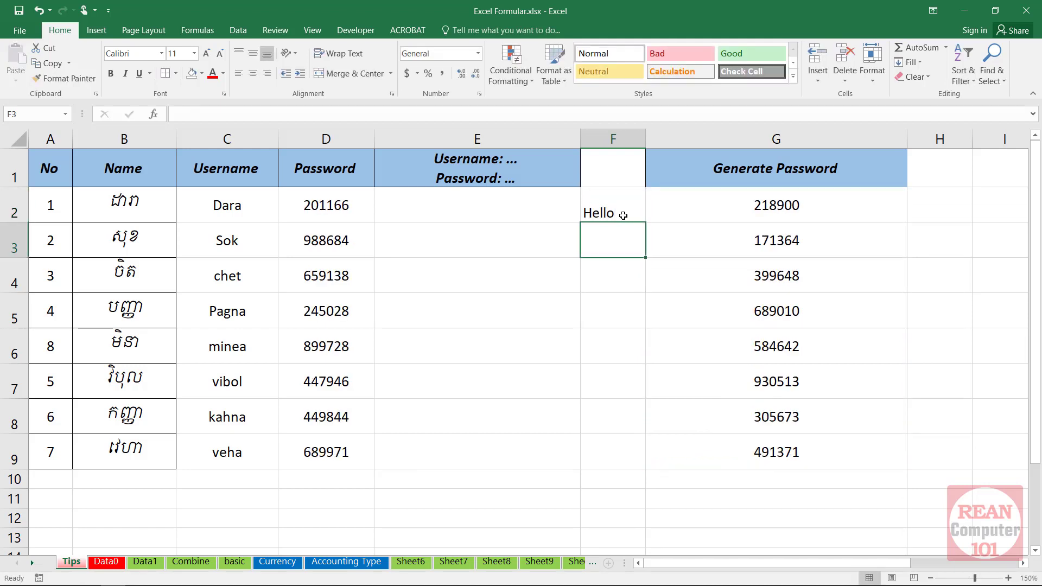
left_click(606, 211)
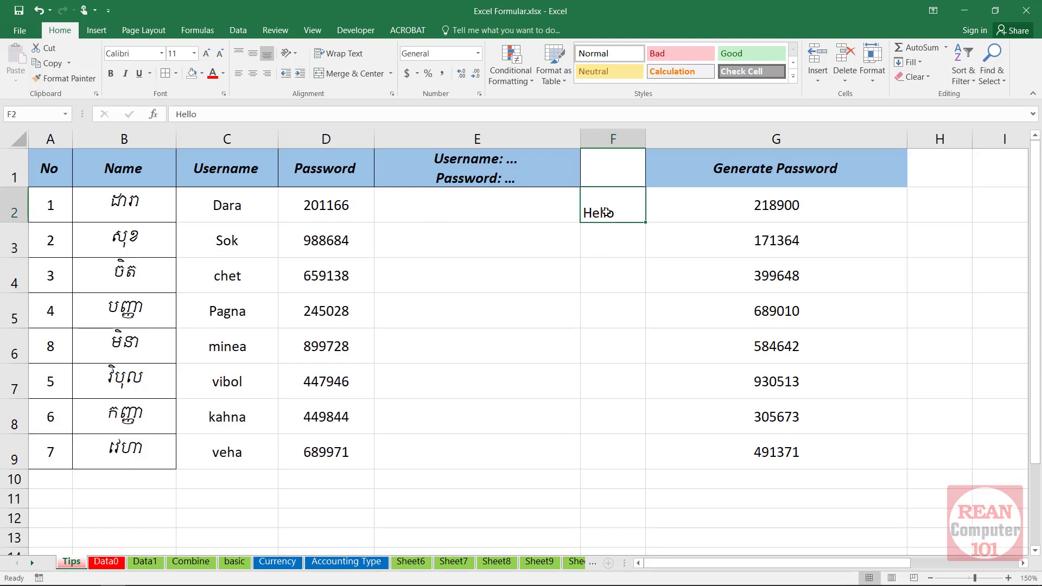
key("BackSpace")
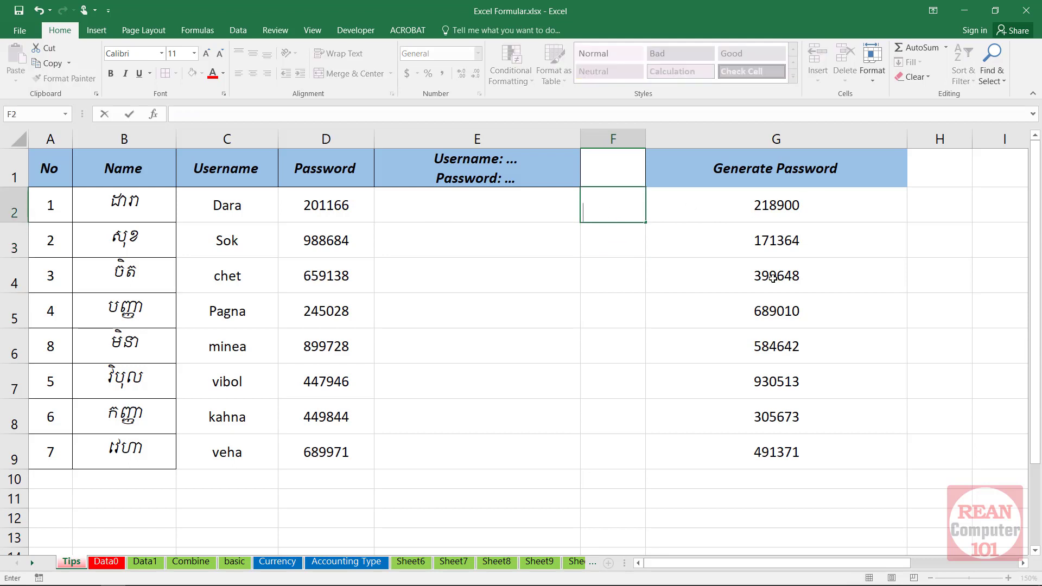
left_click(768, 277)
- Delete the old passwords in D2:D9, then select the generated numbers in G2:G9
left_click_drag(766, 211, 765, 453)
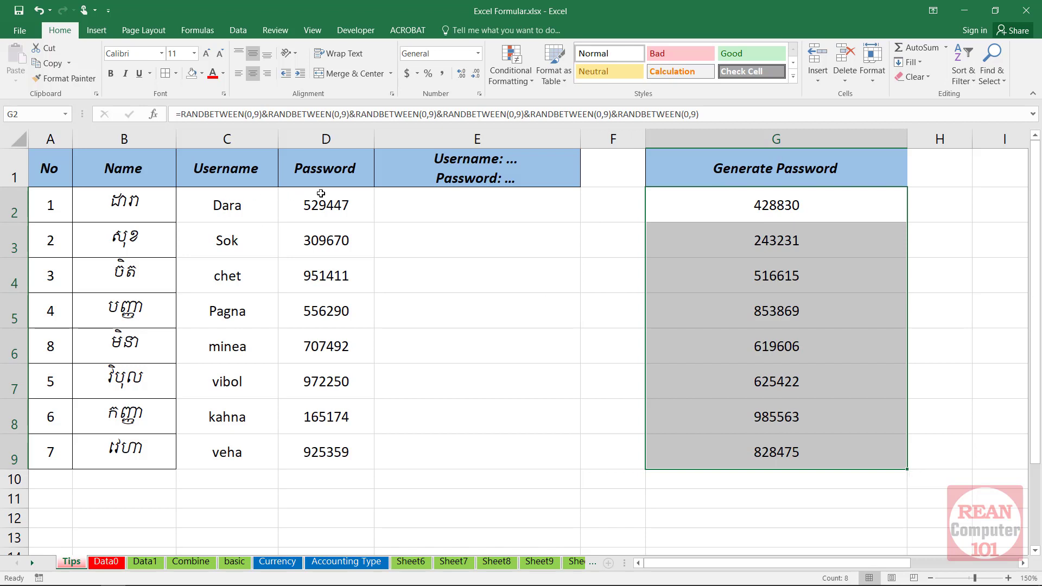
left_click_drag(324, 200, 322, 444)
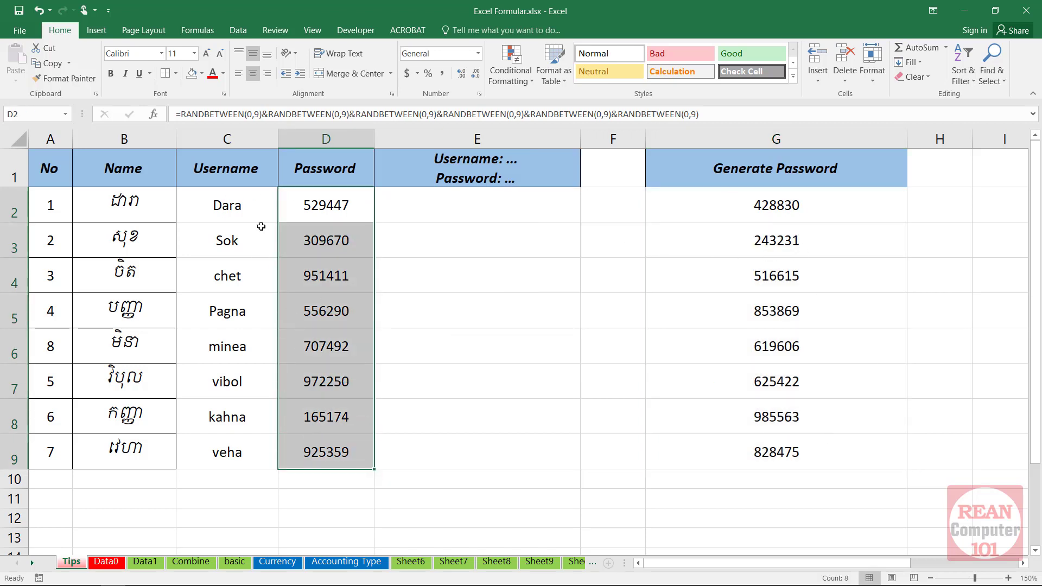
left_click(614, 276)
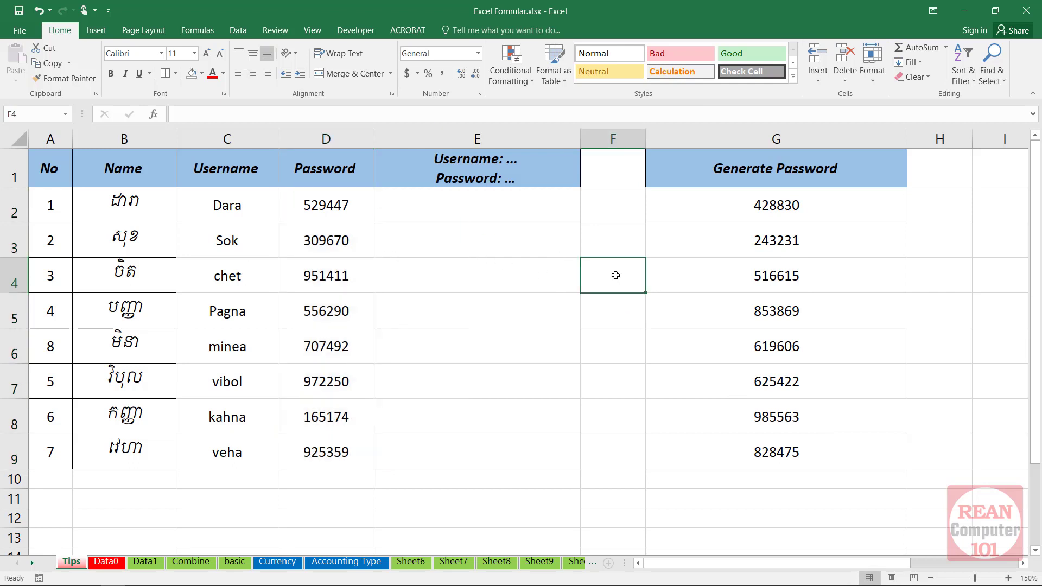
left_click_drag(310, 202, 324, 453)
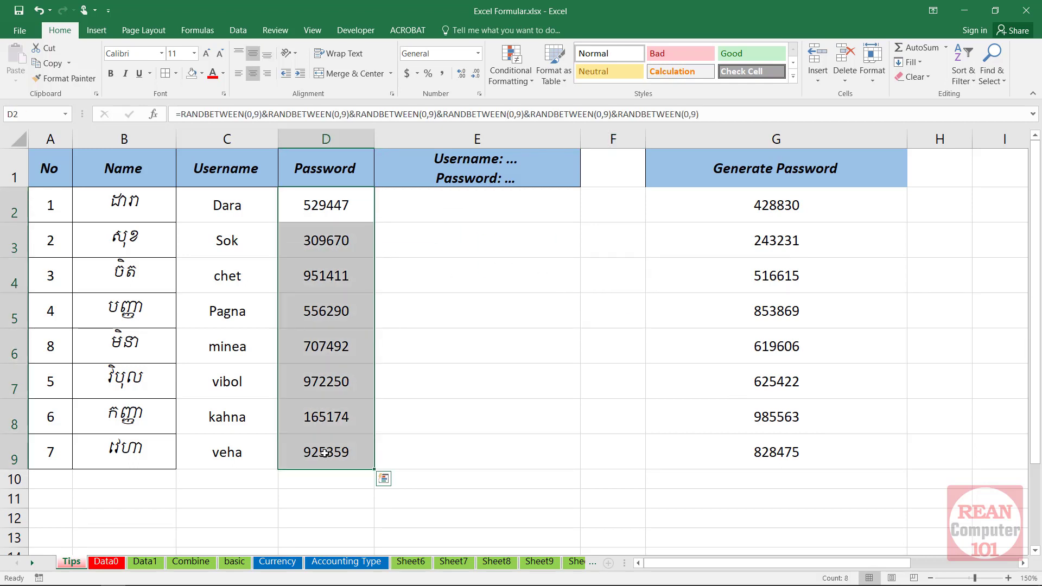
key("Delete")
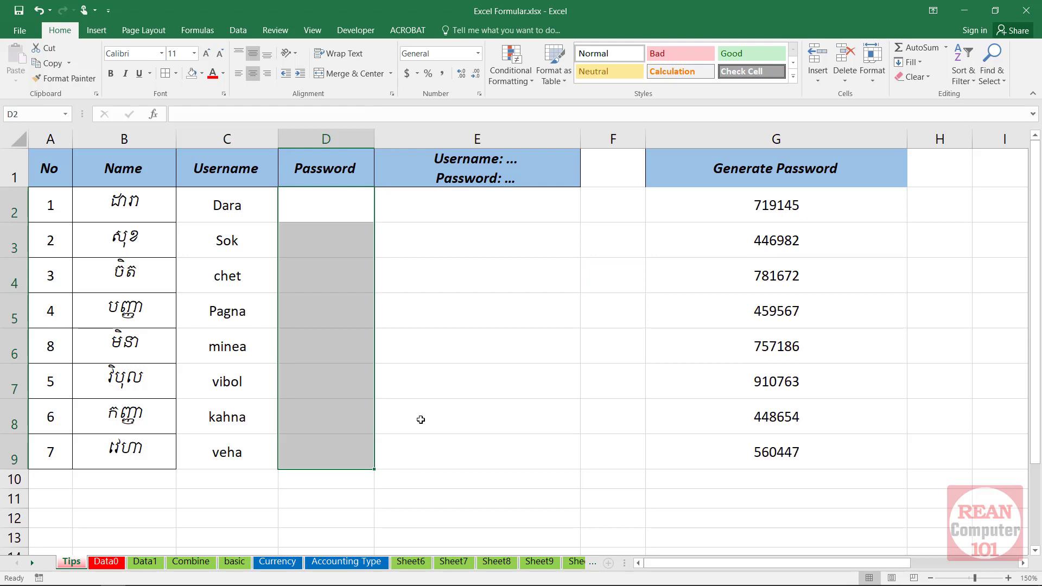
left_click_drag(769, 217, 787, 439)
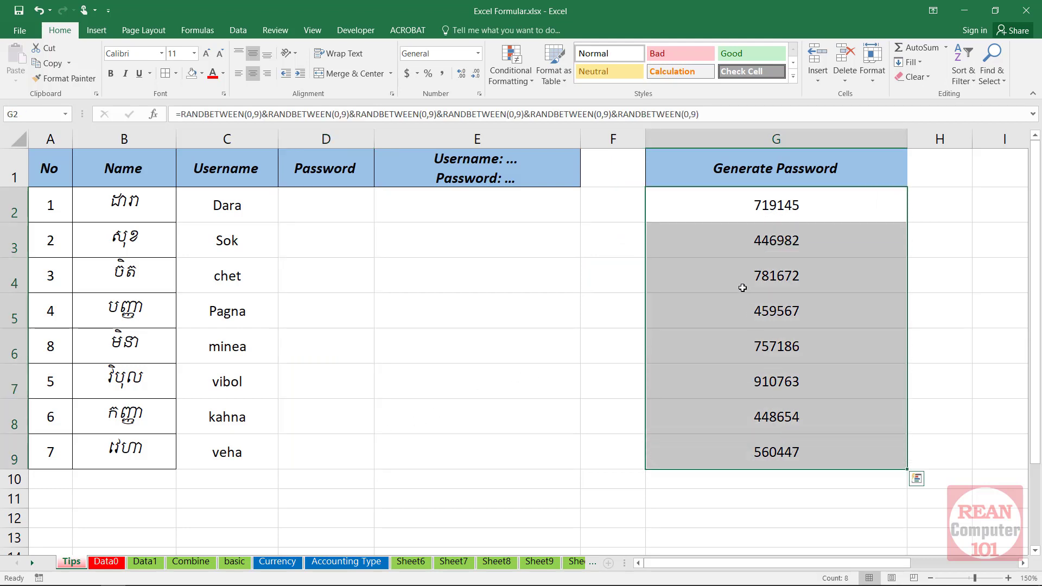
- Copy G2:G9 and paste it into D2 as values only
right_click(736, 267)
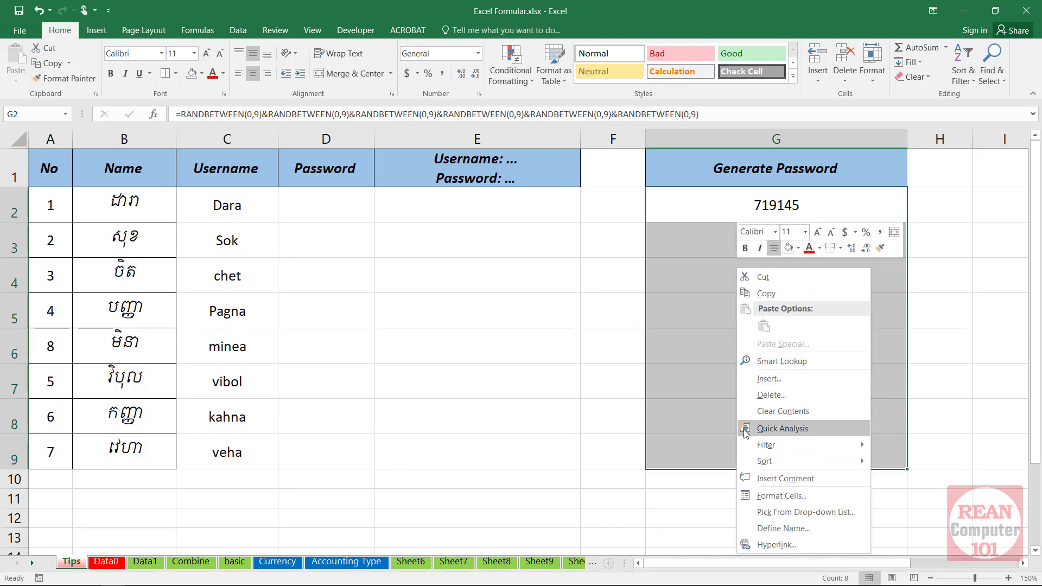
left_click(766, 293)
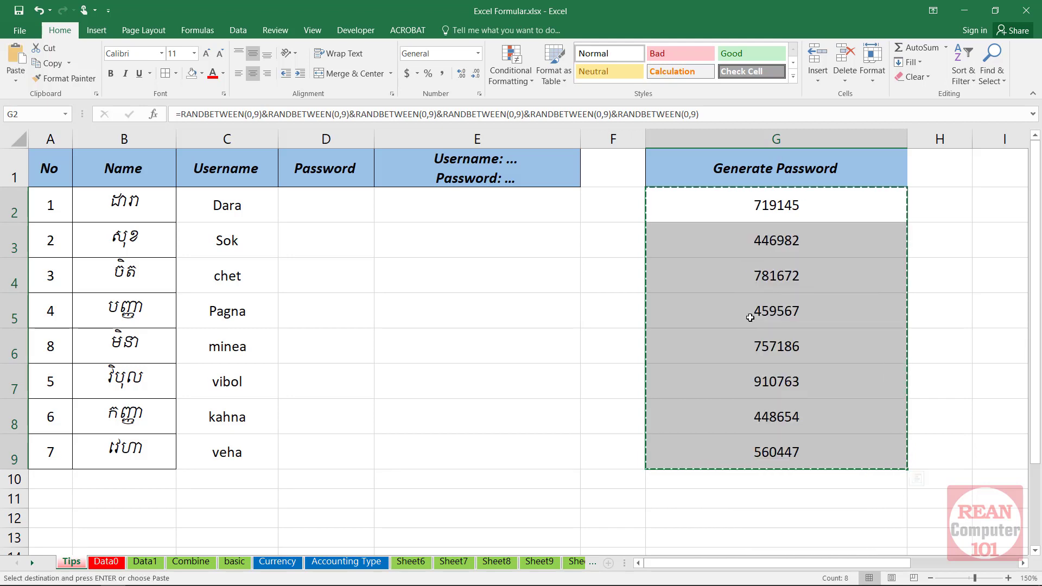
left_click(347, 210)
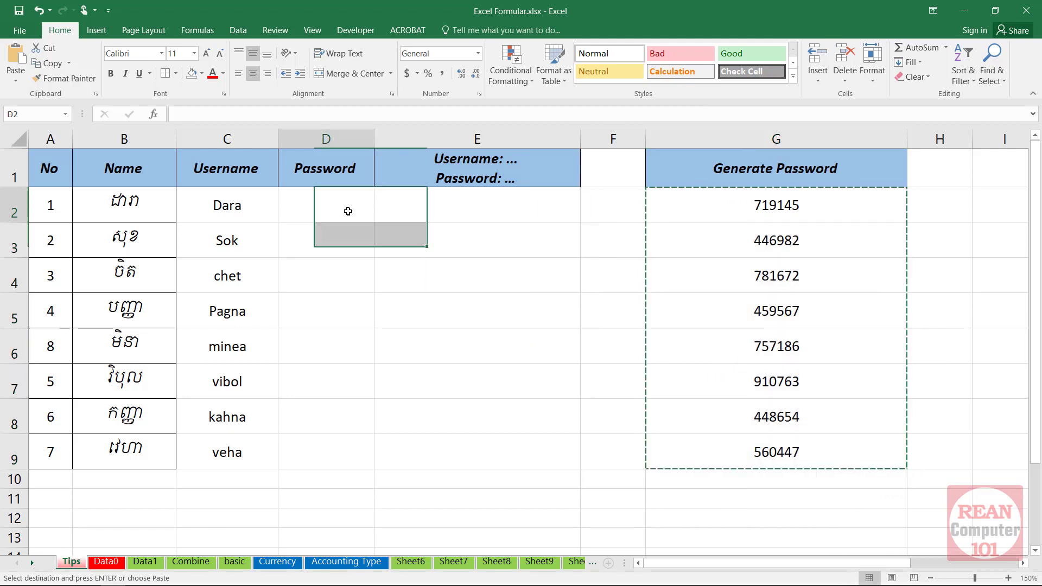
right_click(344, 214)
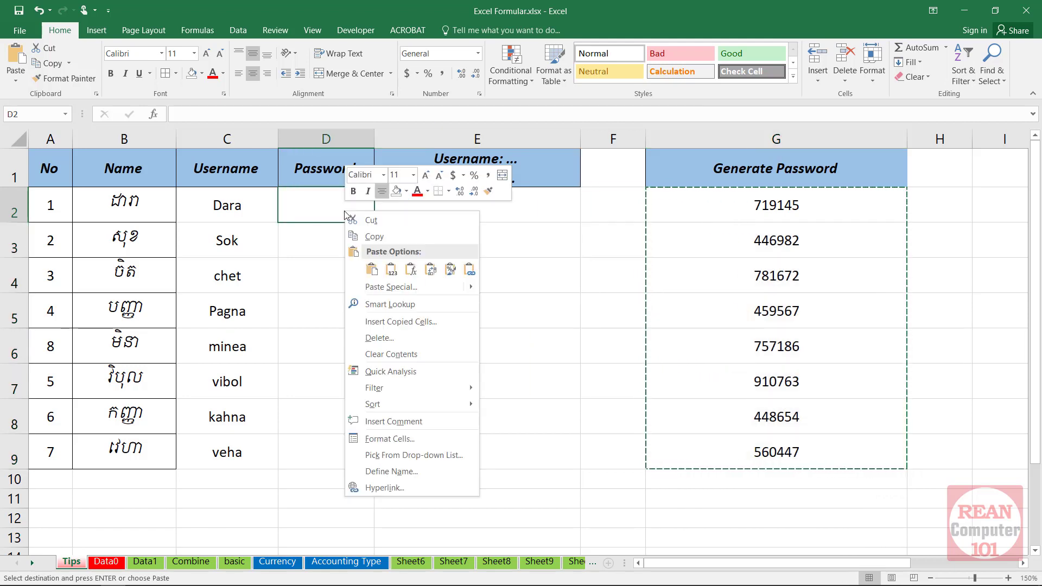
left_click(391, 271)
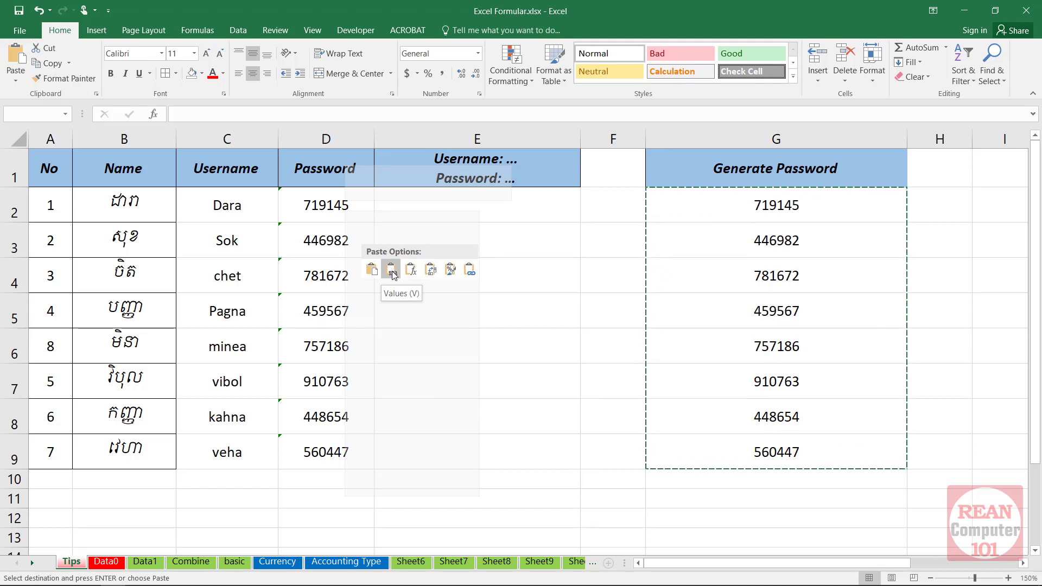
left_click(346, 262)
left_click(346, 220)
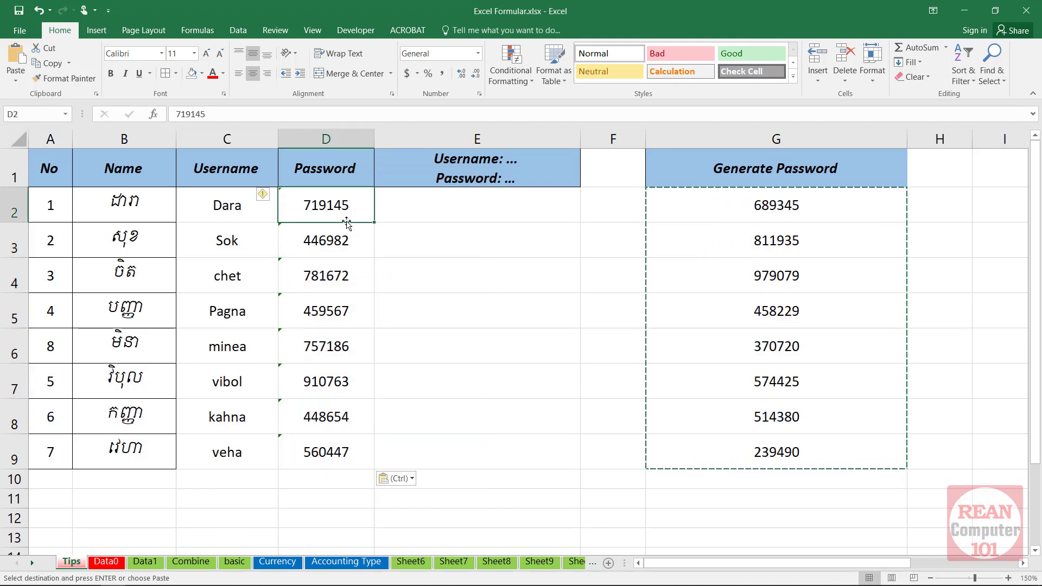
left_click(346, 239)
left_click(345, 274)
left_click(342, 311)
left_click(341, 339)
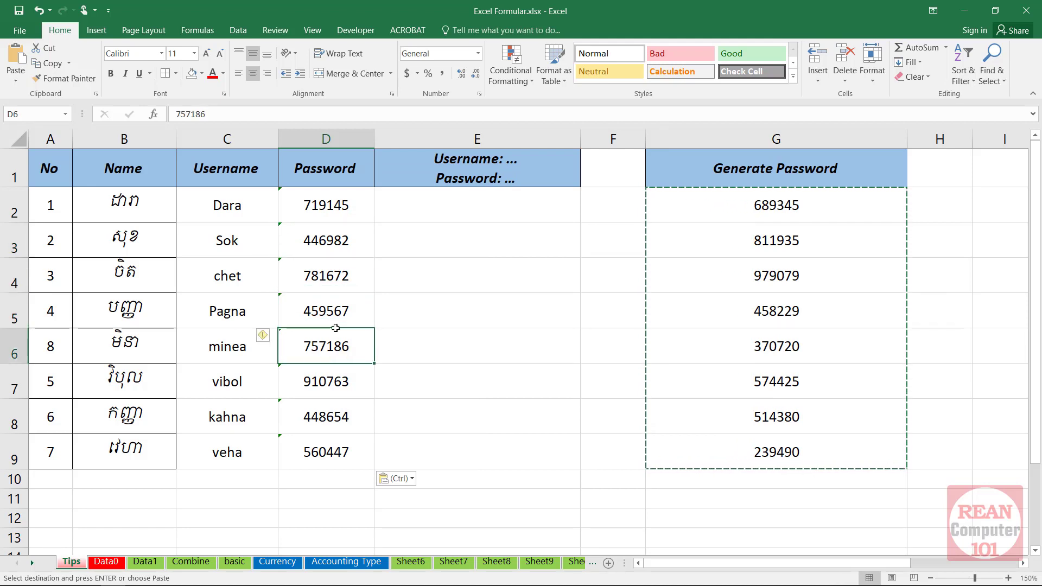
key("ctrl+Down")
left_click(344, 206)
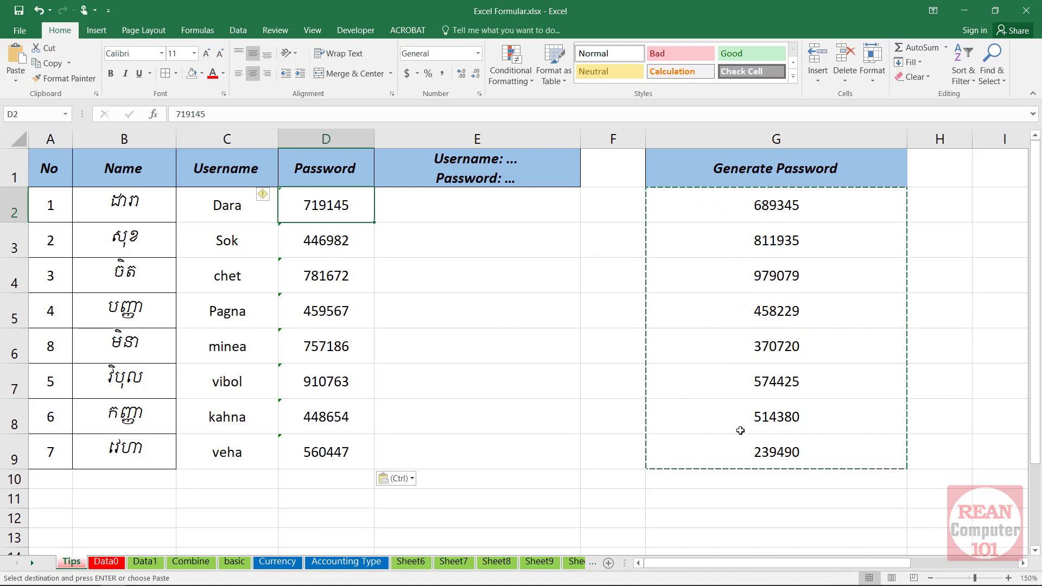
- Hide the Generate Password column G and cancel the pending copy
left_click(779, 136)
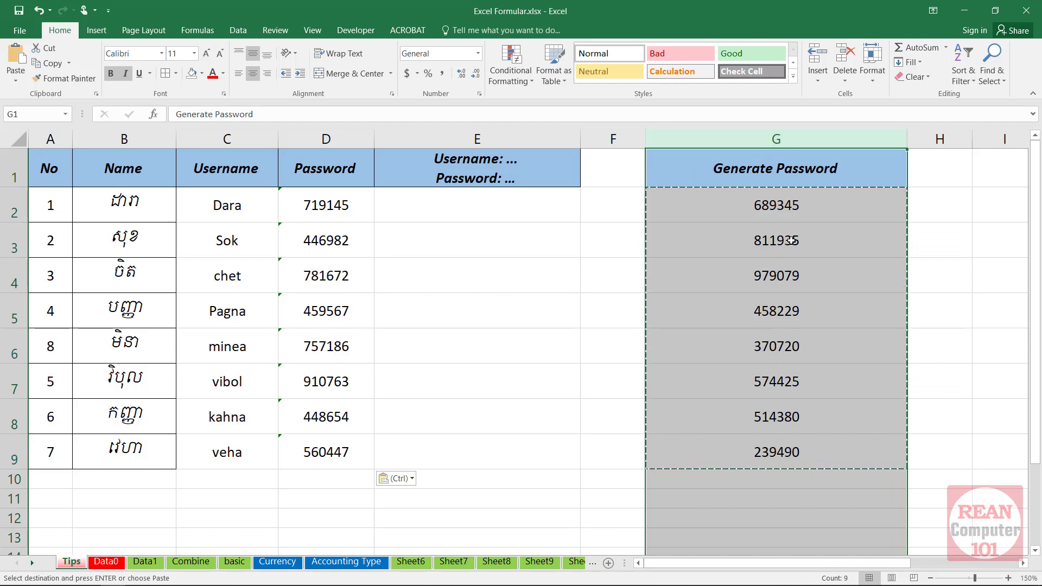
right_click(714, 136)
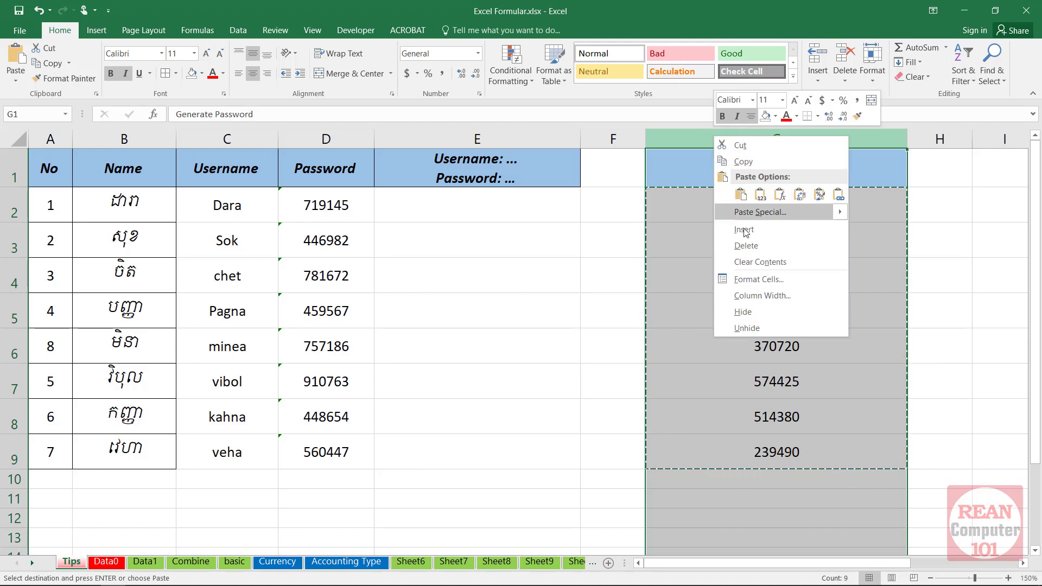
left_click(767, 314)
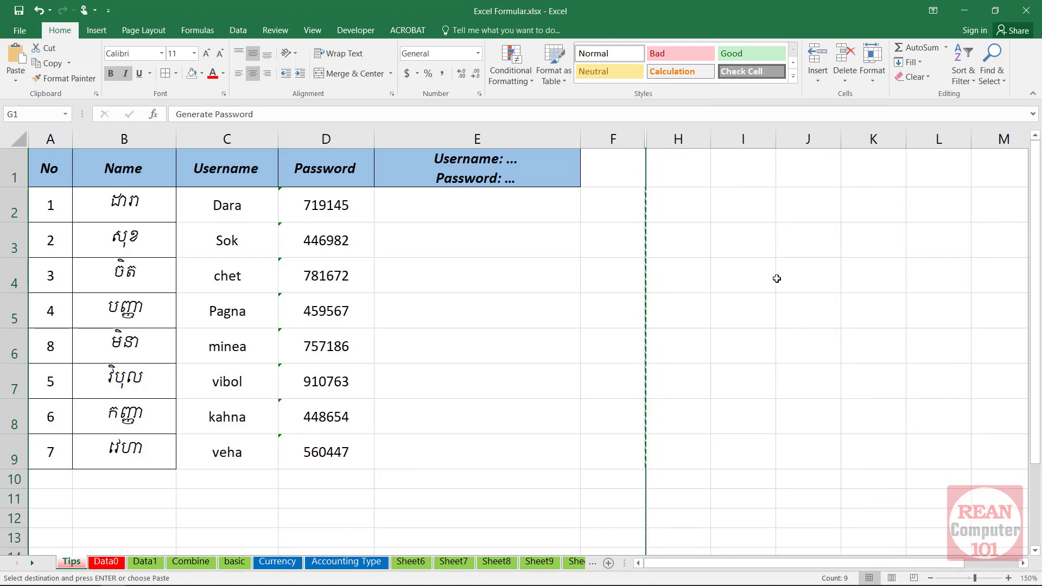
left_click(778, 274)
left_click(613, 299)
left_click(521, 280)
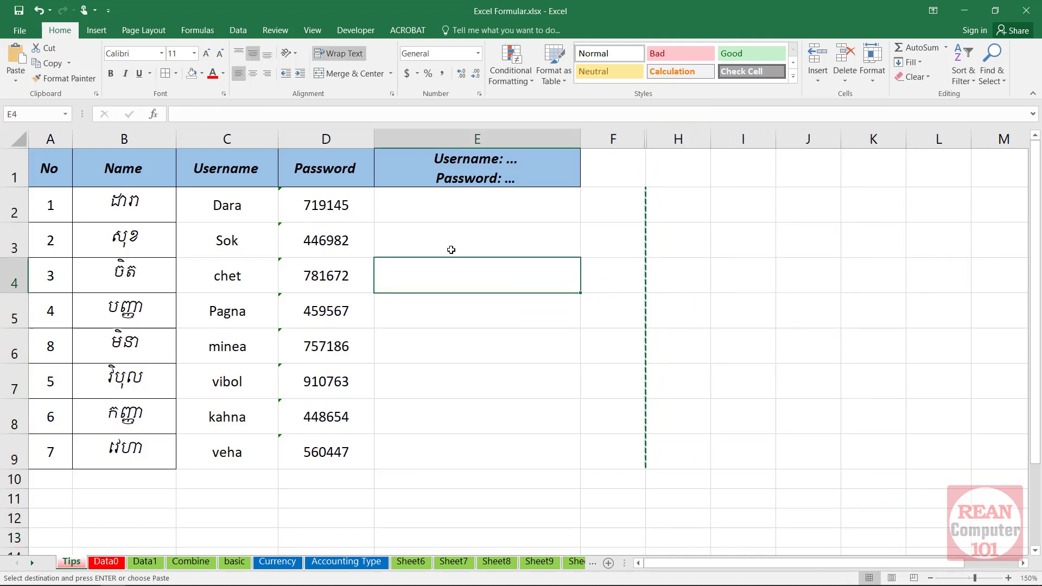
left_click(489, 209)
key("Escape")
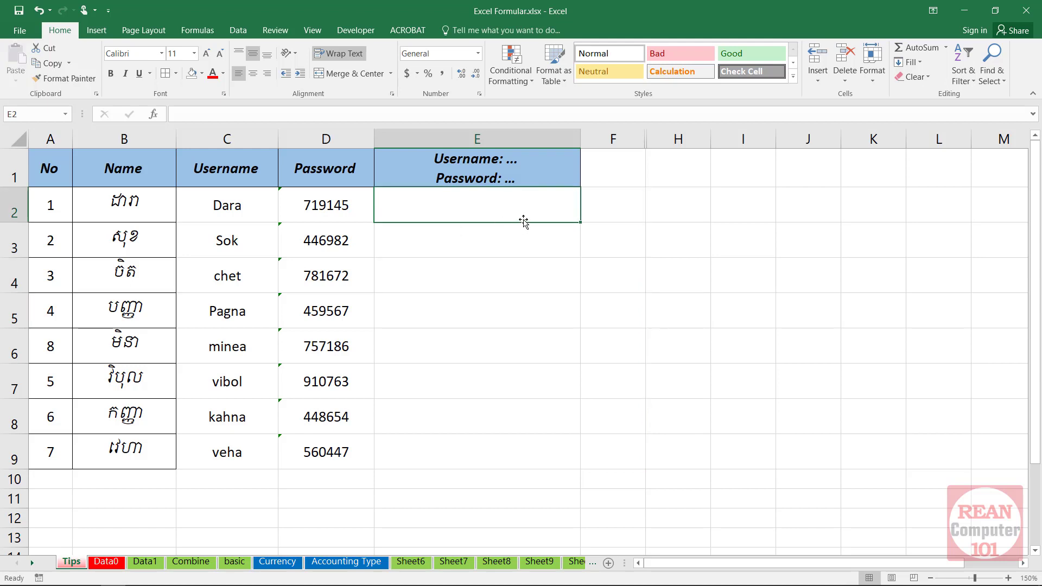
- Unhide column G by selecting columns F through H
left_click_drag(613, 139, 666, 137)
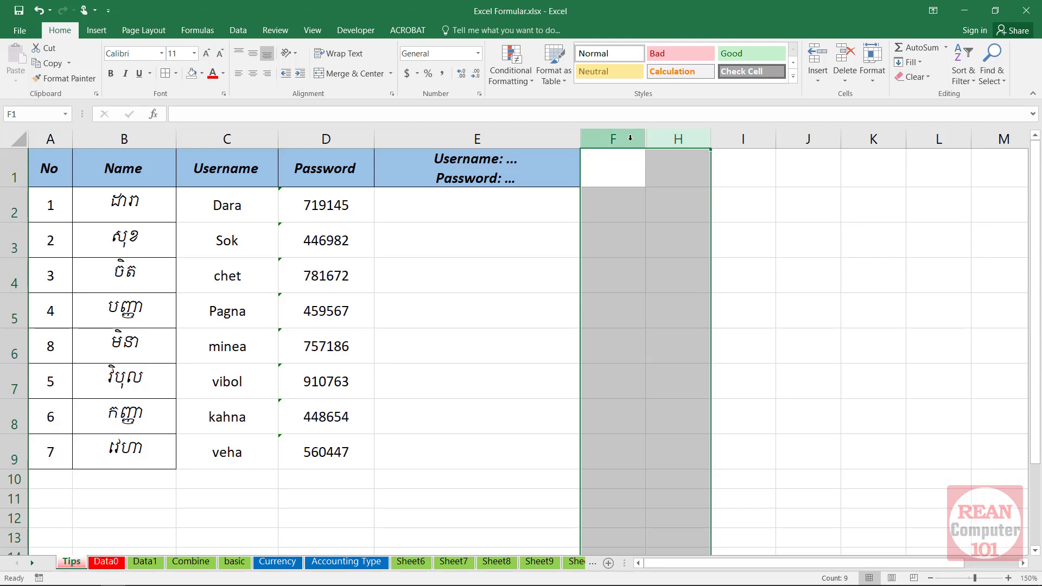
left_click_drag(661, 139, 663, 138)
right_click(666, 138)
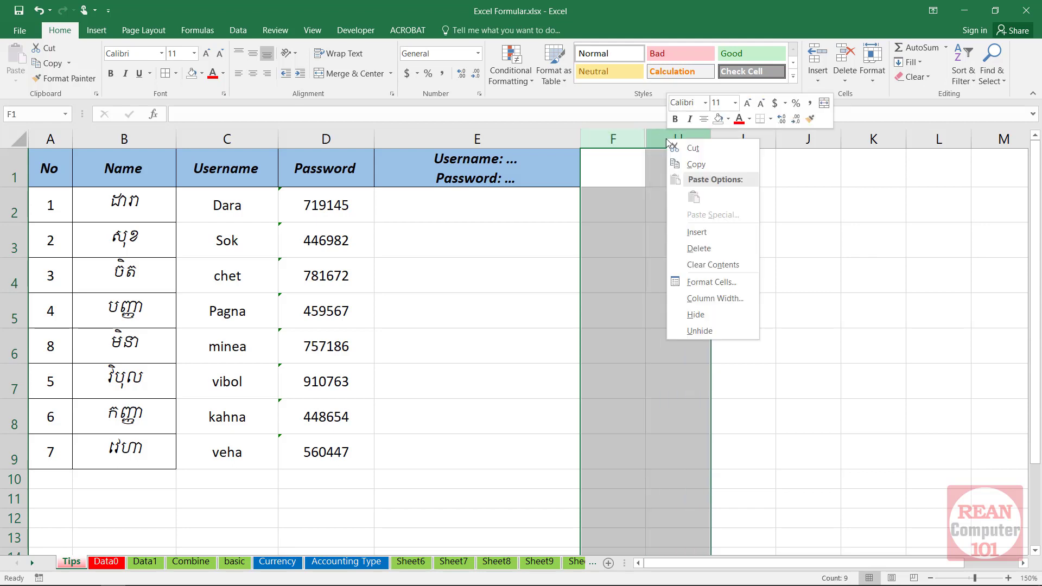
left_click(715, 331)
left_click(598, 313)
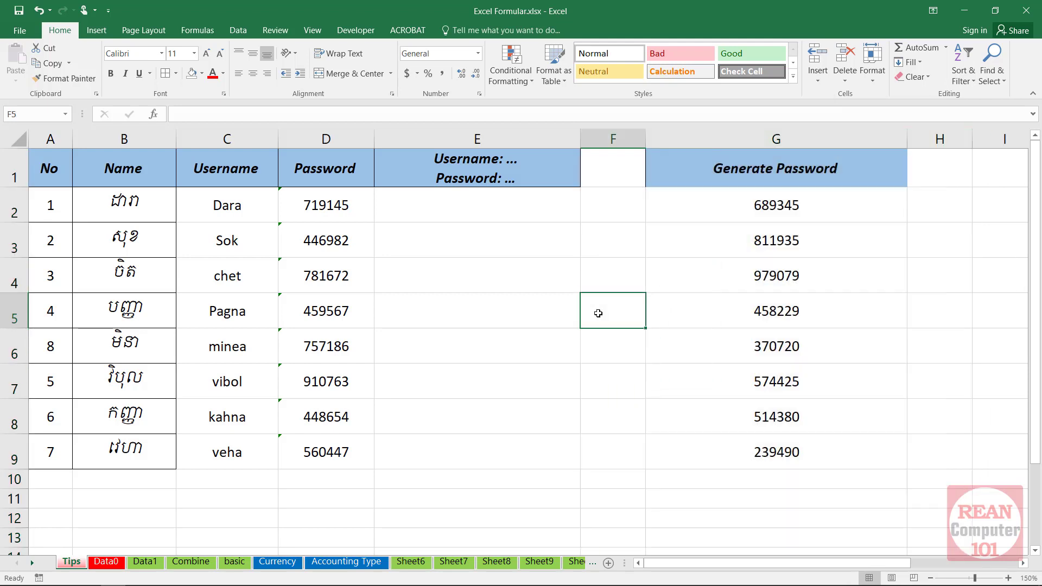
- Hide the Generate Password column G a second time
left_click_drag(612, 139, 896, 141)
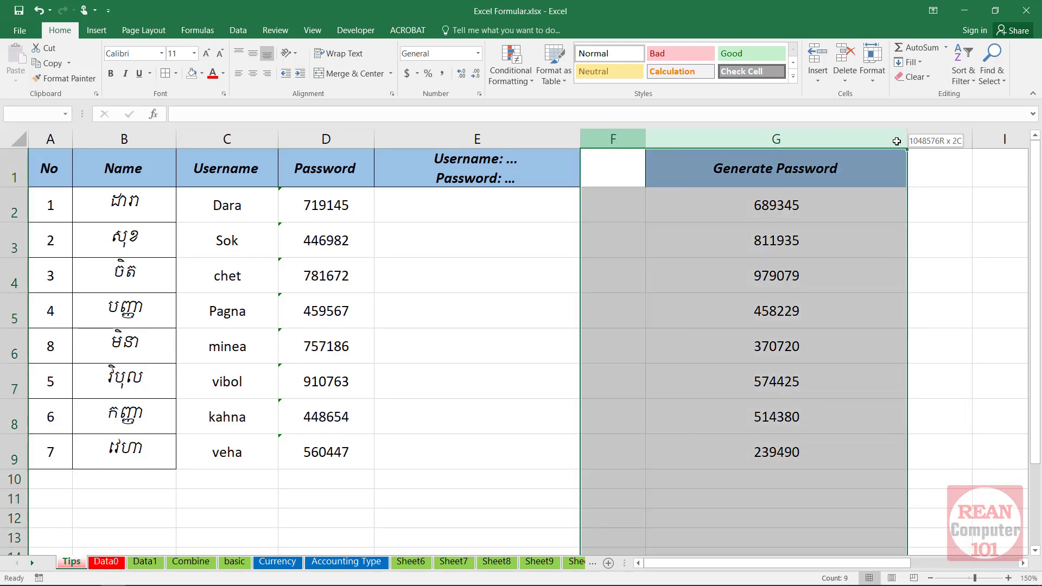
left_click(828, 139)
right_click(826, 139)
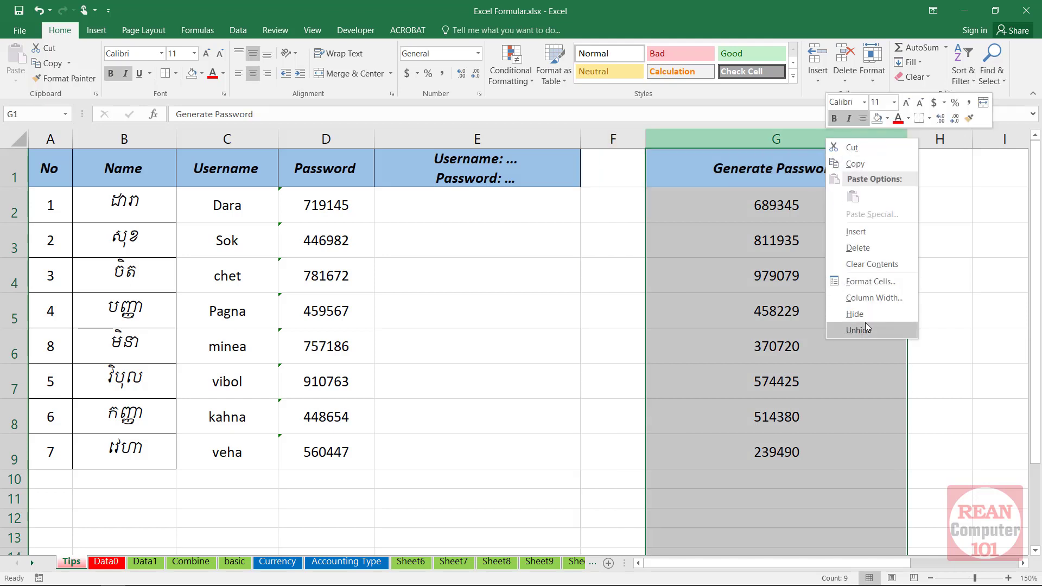
left_click(867, 313)
left_click(912, 302)
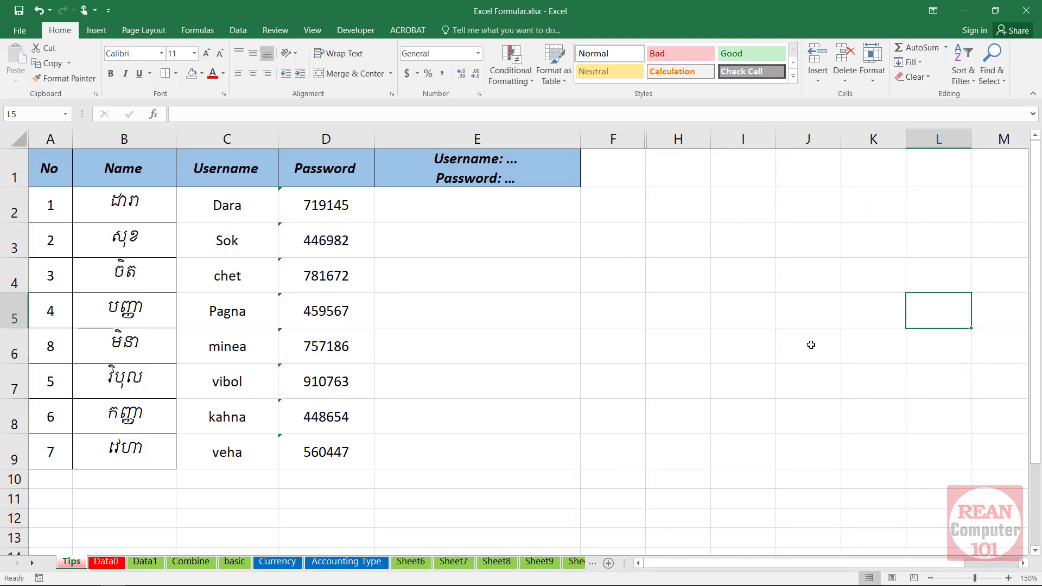
- Unhide column G again from the F:H selection so Generate Password is visible
left_click(613, 139)
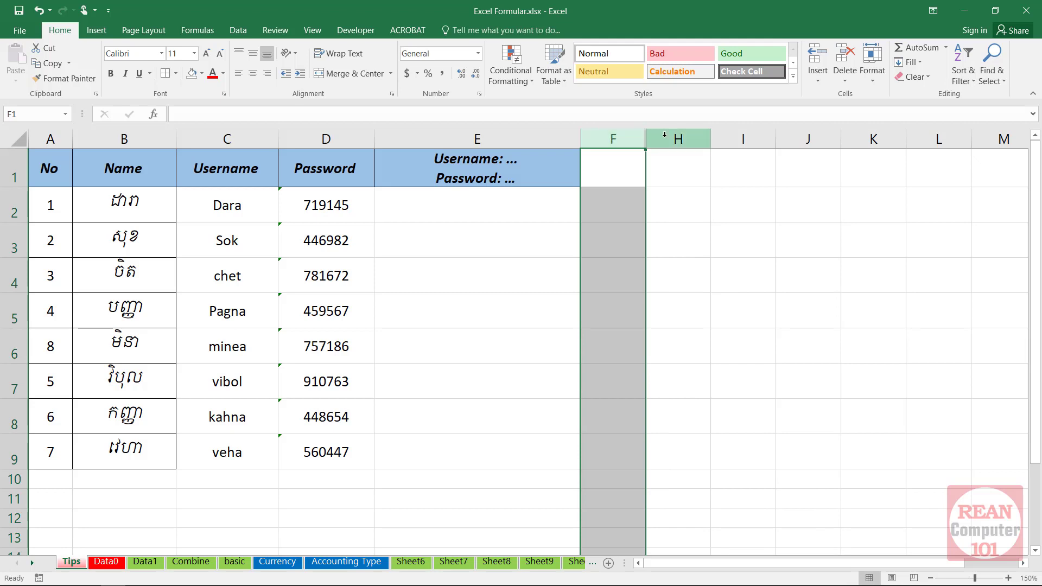
left_click(683, 136)
left_click_drag(619, 139, 671, 139)
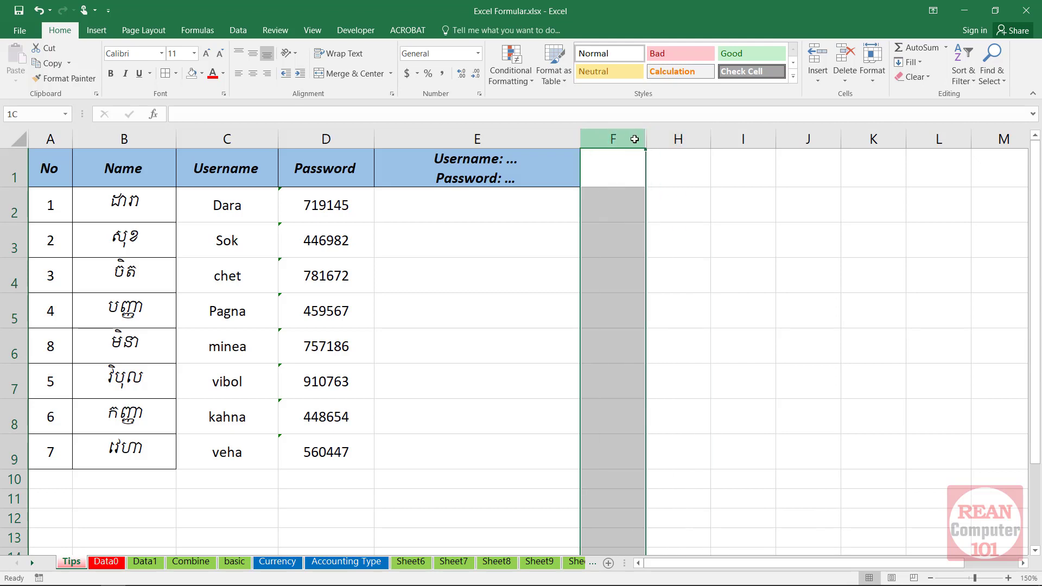
right_click(671, 138)
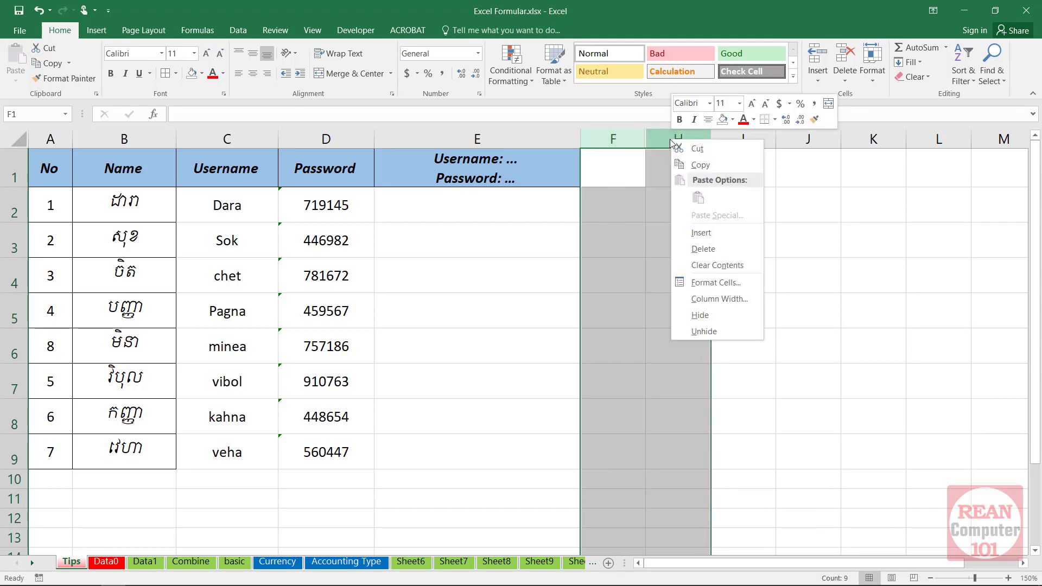
left_click(725, 331)
left_click(688, 252)
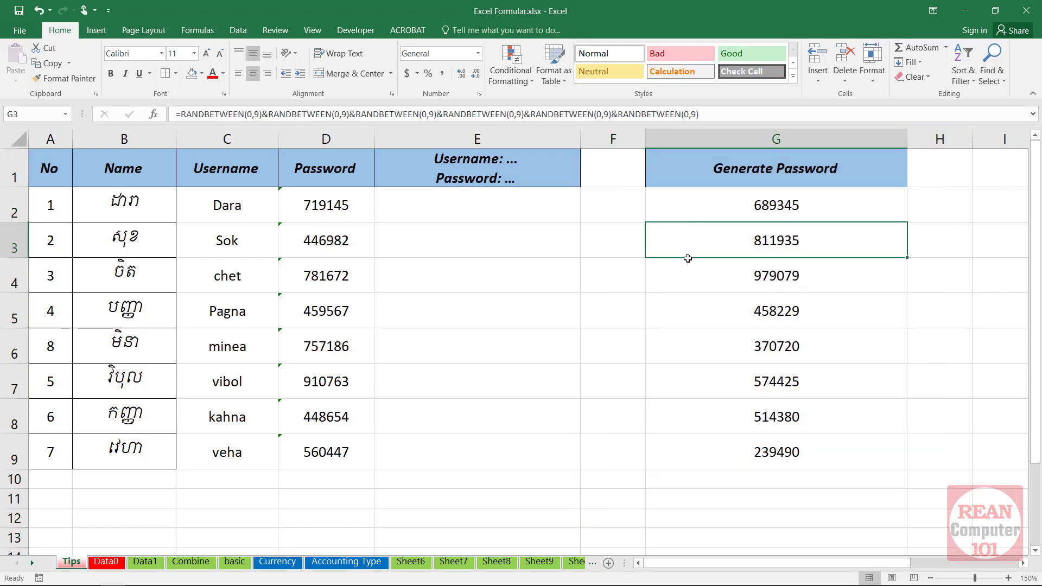
left_click(509, 281)
left_click(479, 211)
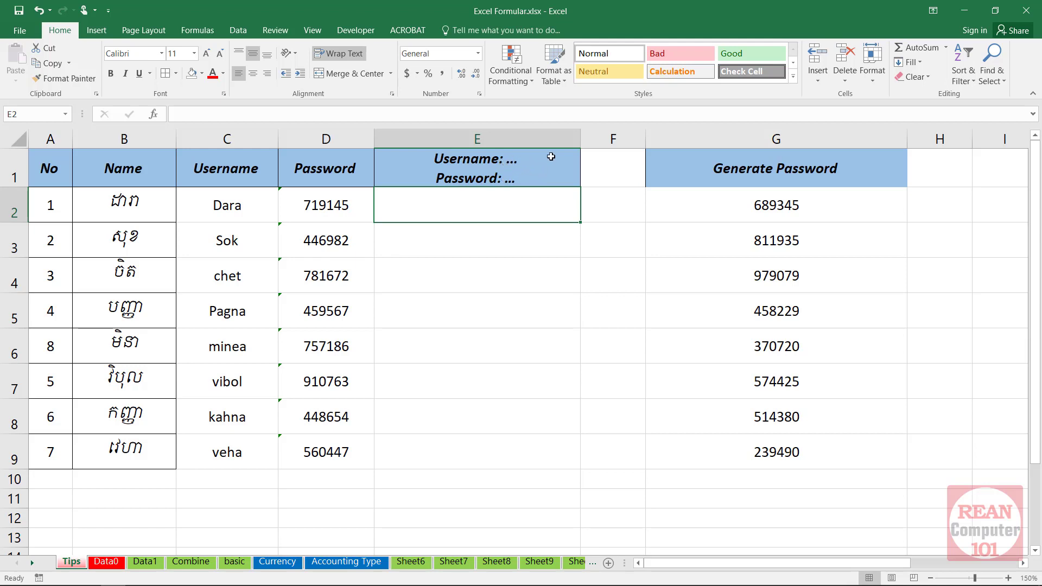
- Insert a blank column before Password, shifting Password to column E
left_click(228, 214)
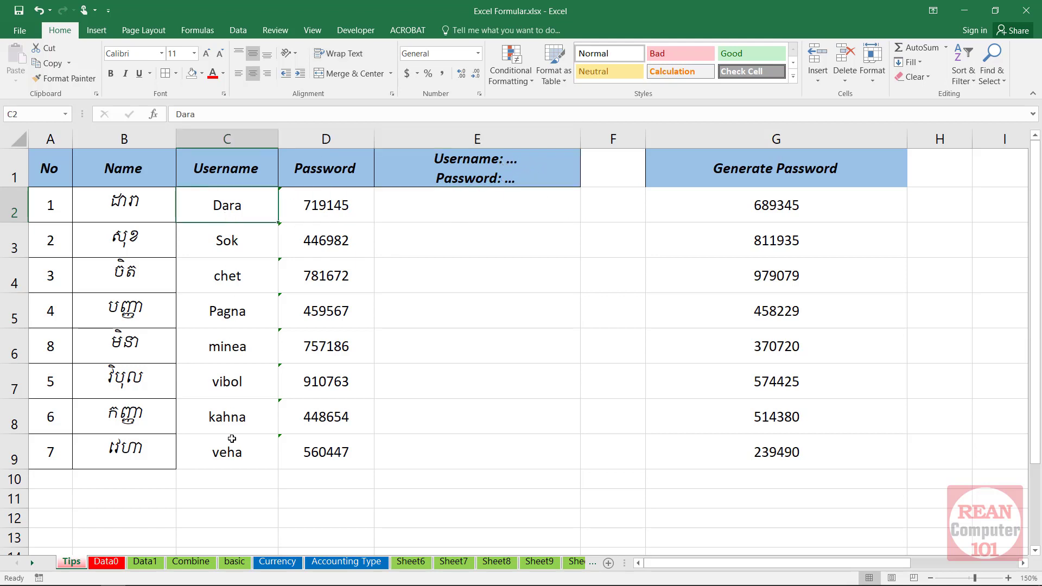
left_click_drag(229, 456, 236, 218)
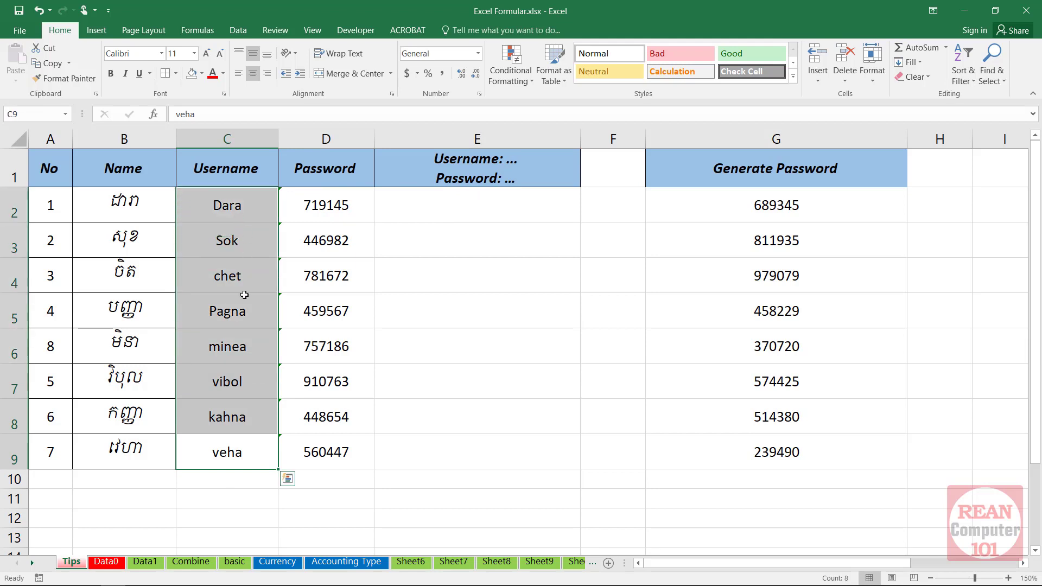
left_click(238, 348)
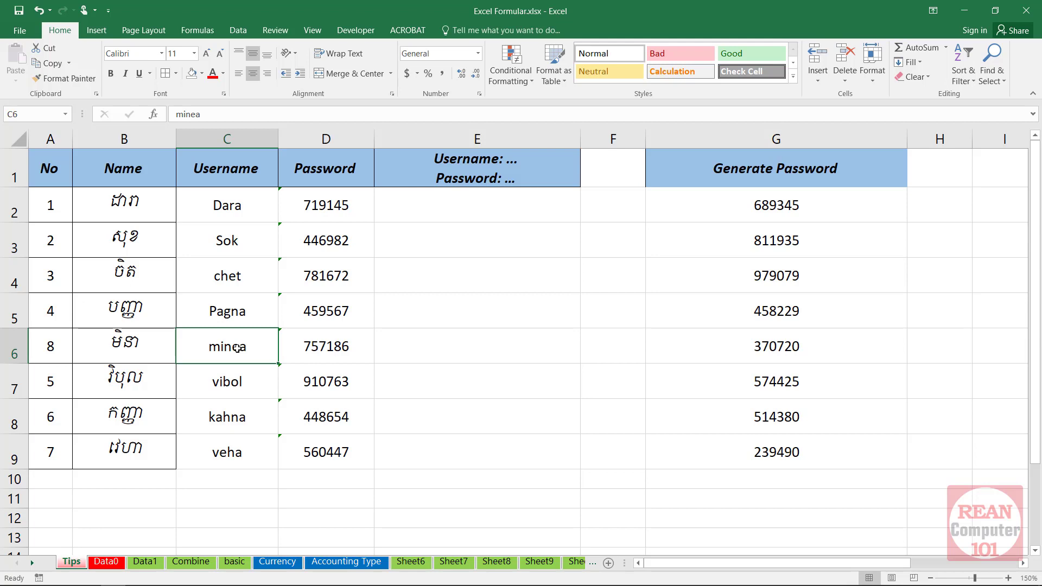
left_click(320, 140)
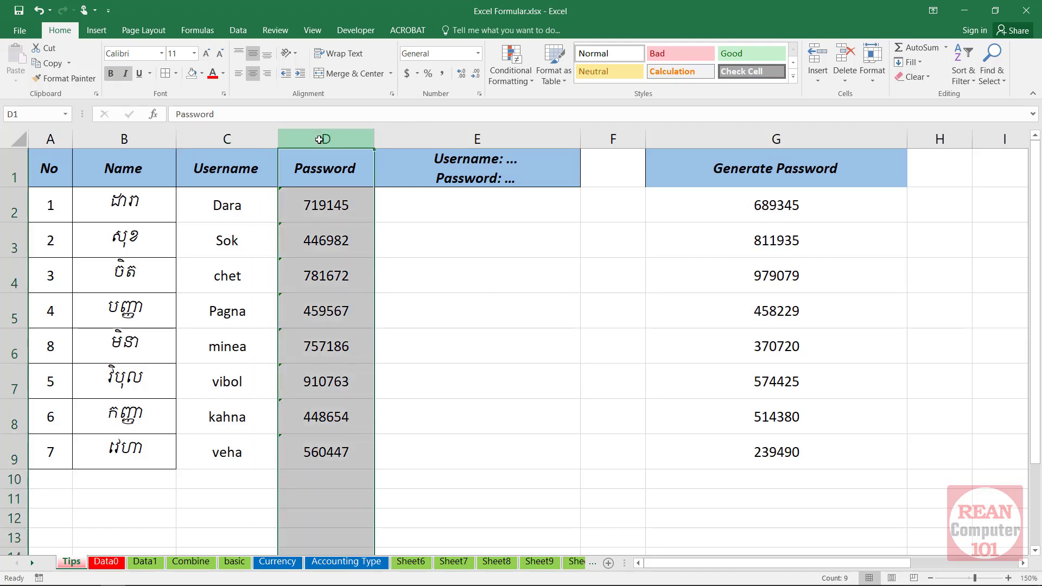
right_click(320, 140)
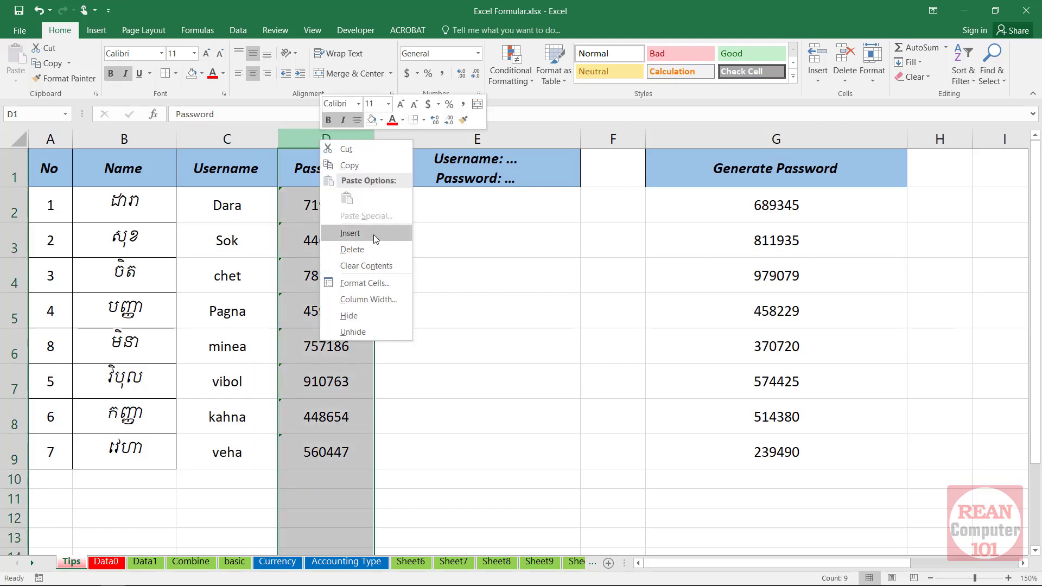
left_click(373, 234)
- Enter =LOWER(C2) in D2 and fill it down to D9
left_click(332, 204)
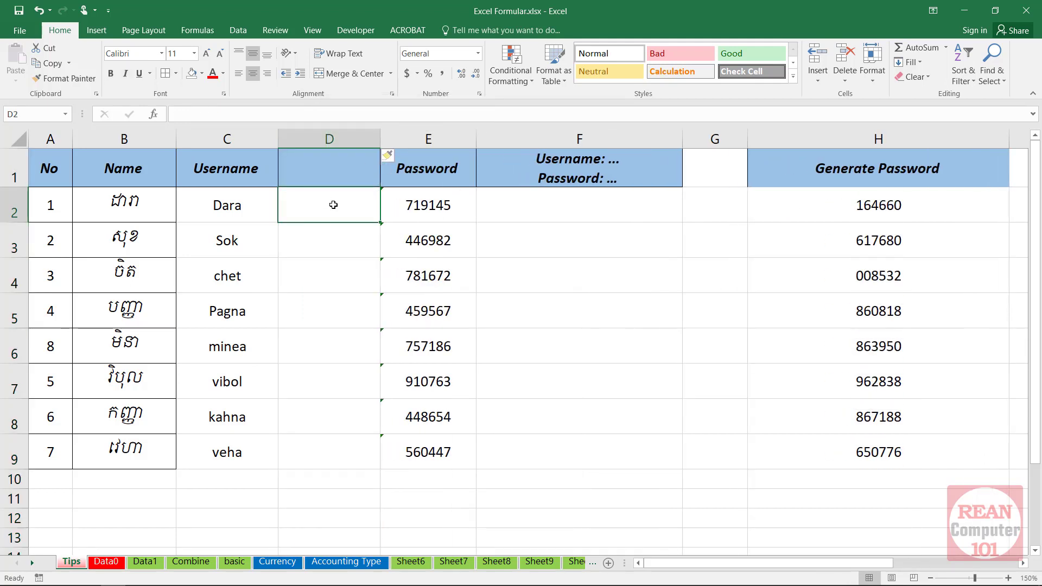
type("=lower")
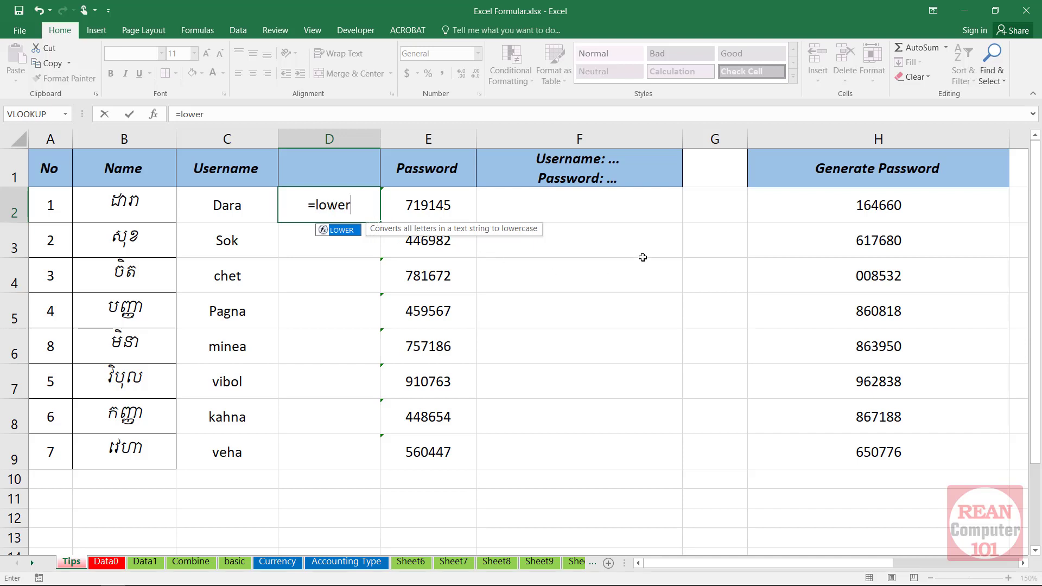
type("(")
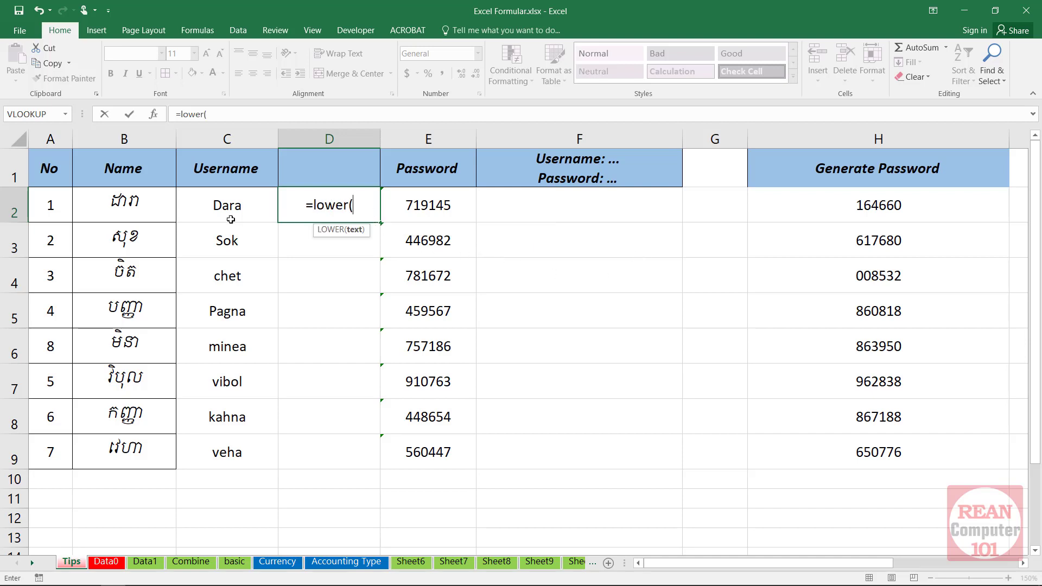
left_click(238, 209)
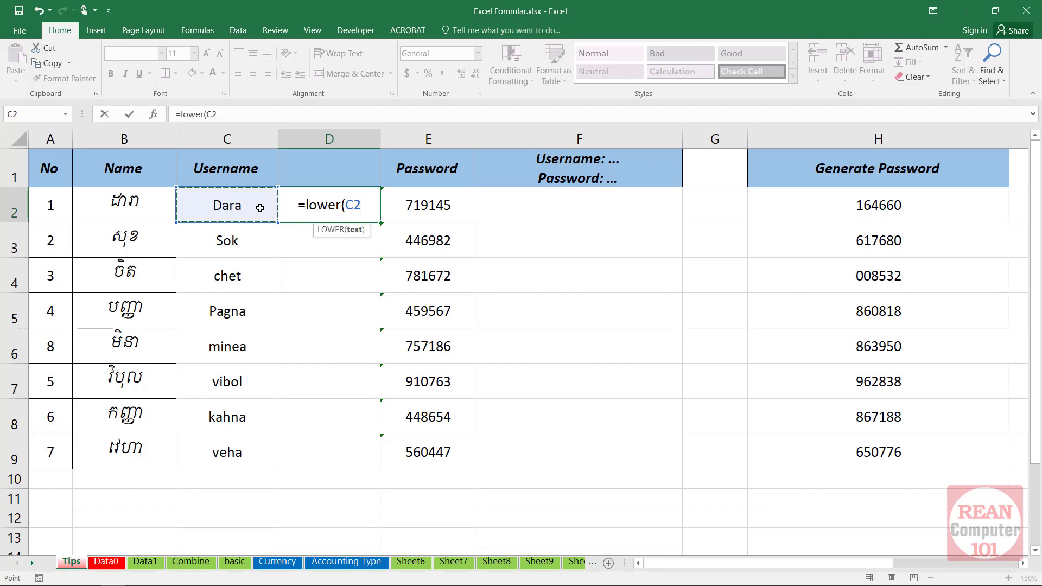
type(")")
key("Return")
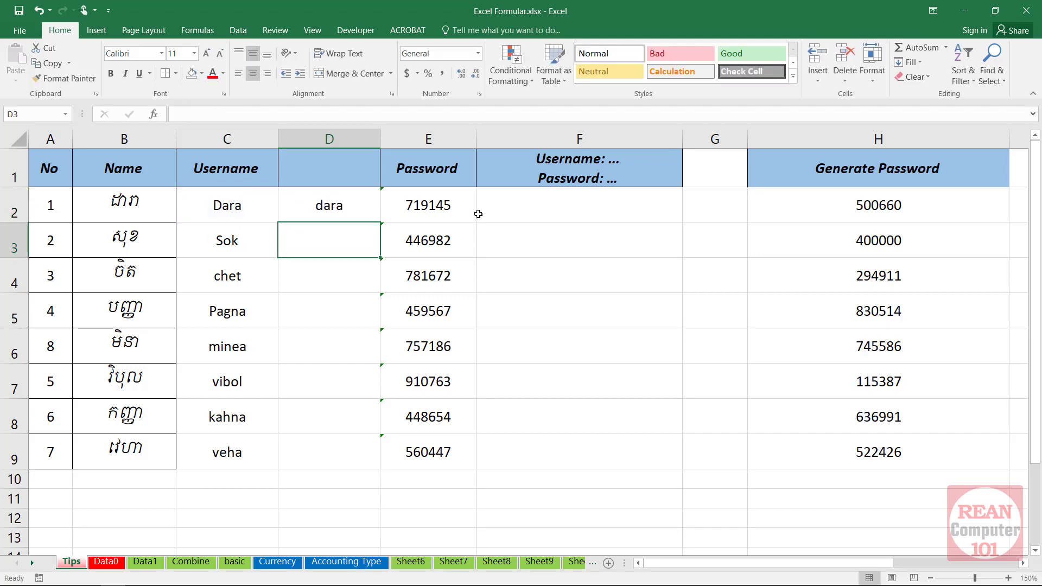
left_click(323, 197)
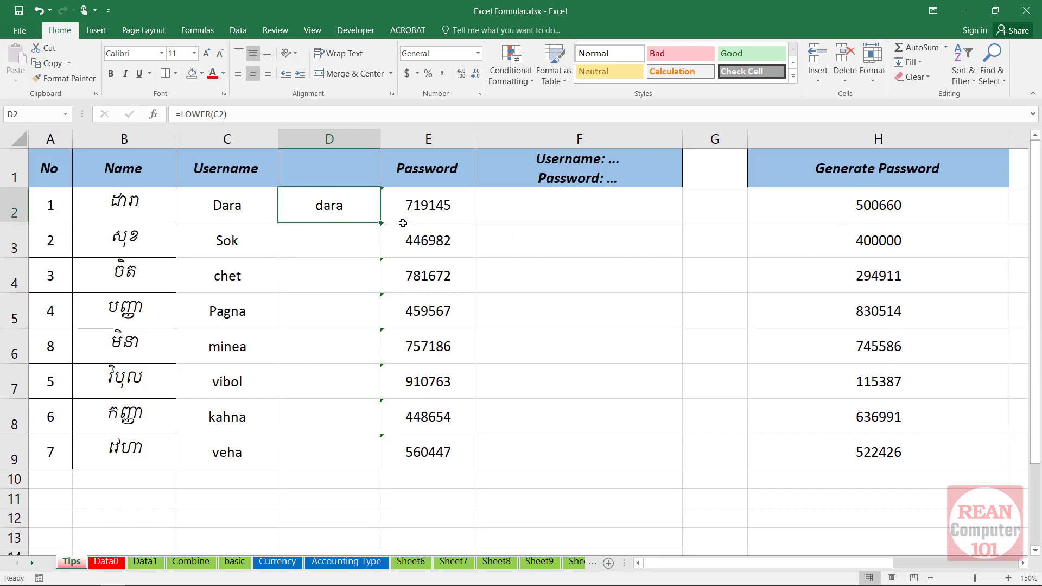
left_click_drag(381, 223, 361, 460)
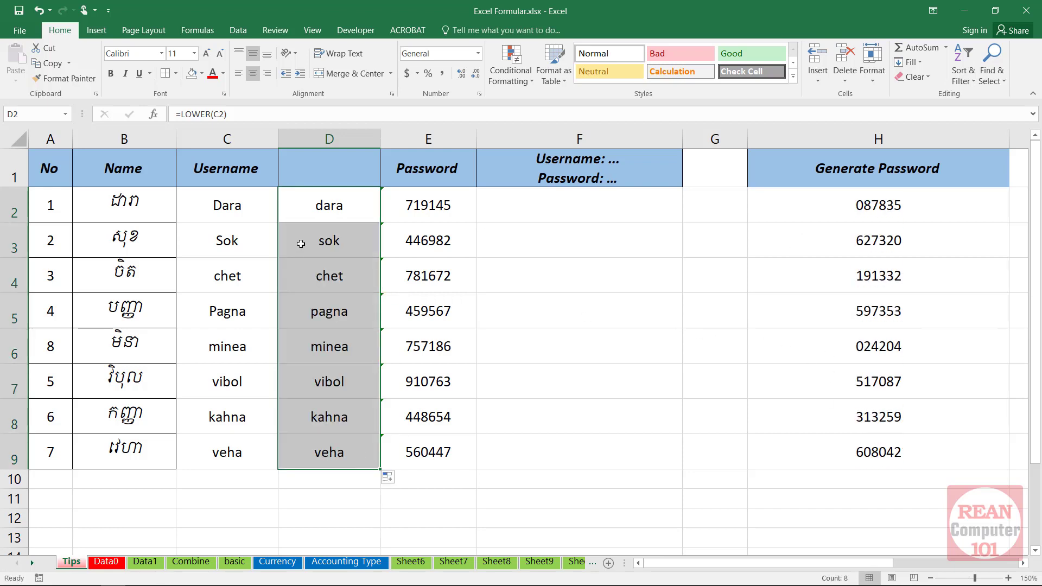
- Check the lowercase results from dara to veha, then select D2:D9 and the original usernames
left_click(349, 249)
left_click(347, 213)
left_click(343, 248)
left_click(328, 310)
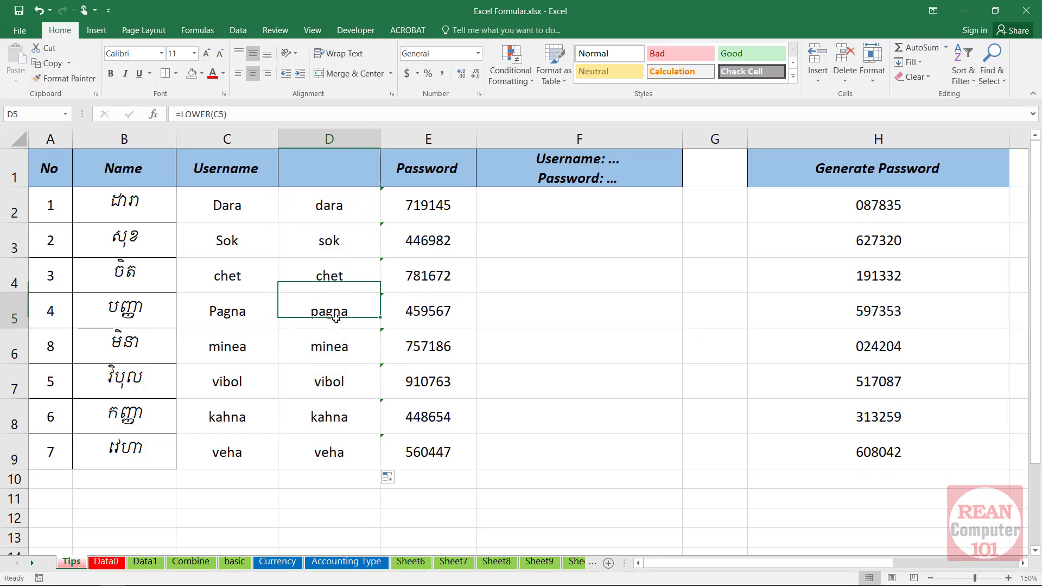
left_click(327, 447)
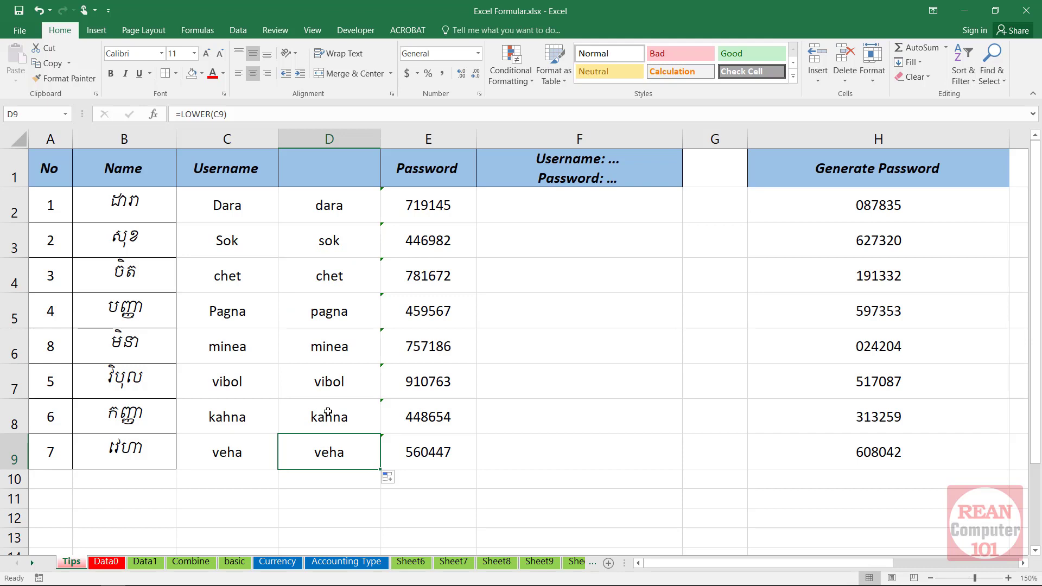
left_click(343, 217)
left_click_drag(342, 218, 332, 450)
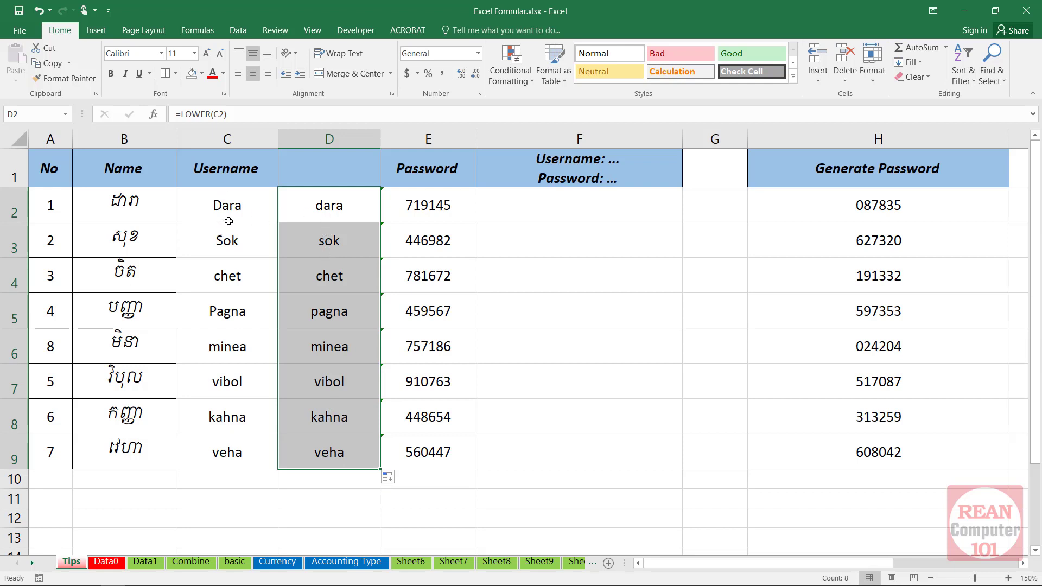
left_click_drag(229, 216, 239, 441)
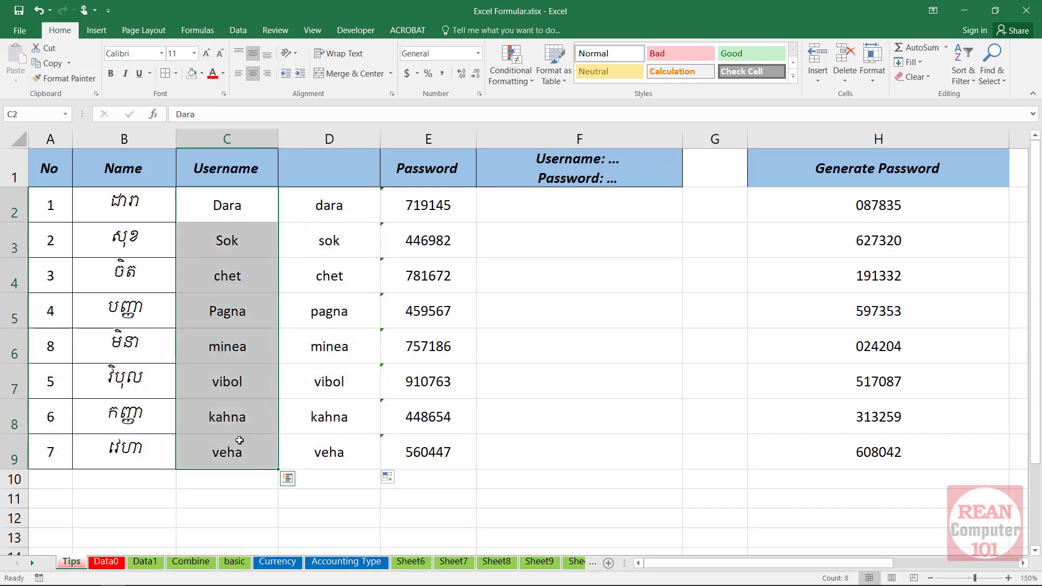
- Copy the lowercase names in D2:D9 and paste them into C2 as plain values
key("Delete")
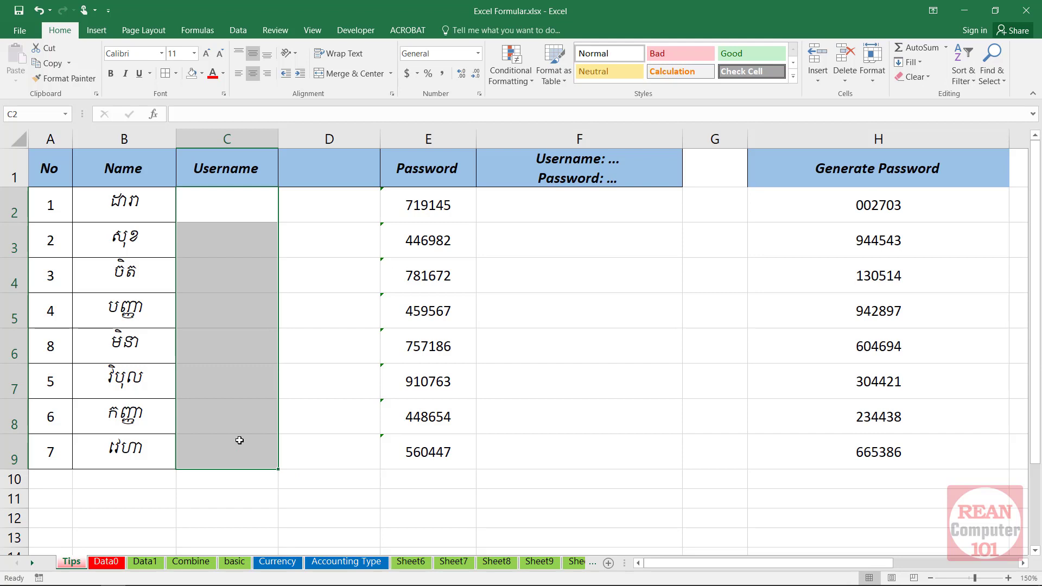
key("ctrl+z")
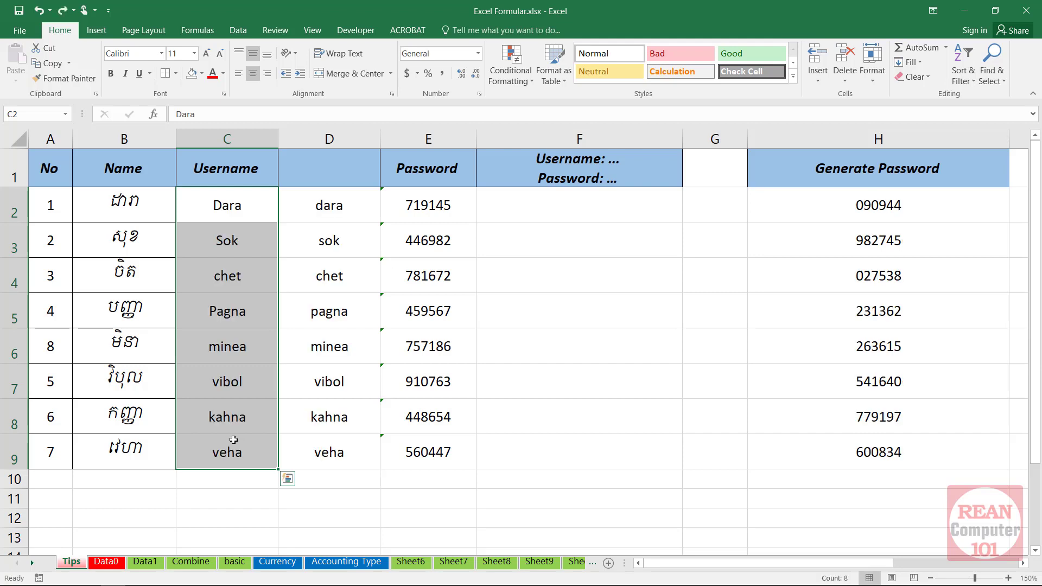
left_click(356, 213)
left_click_drag(356, 214, 334, 450)
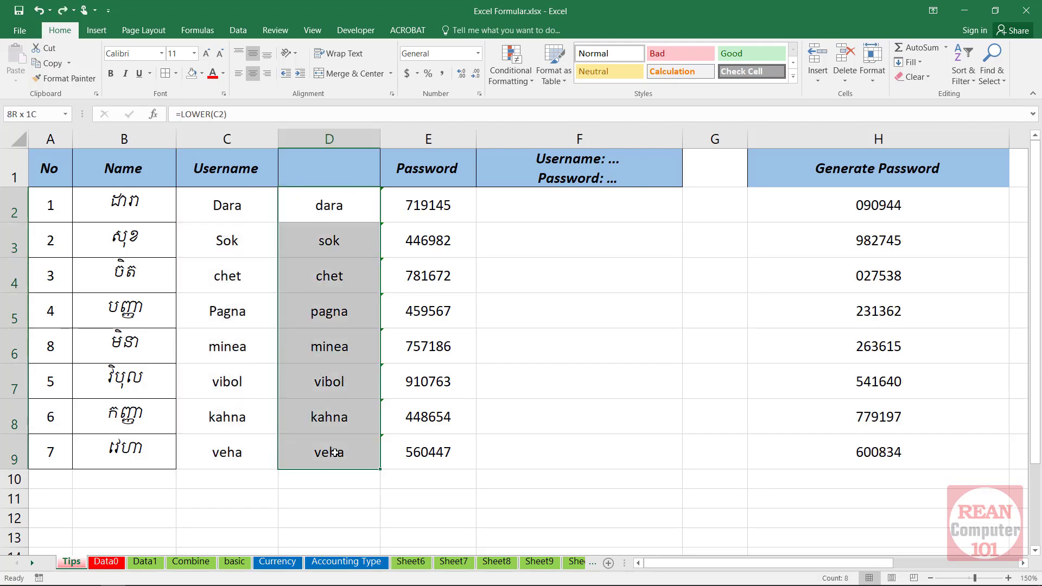
right_click(342, 315)
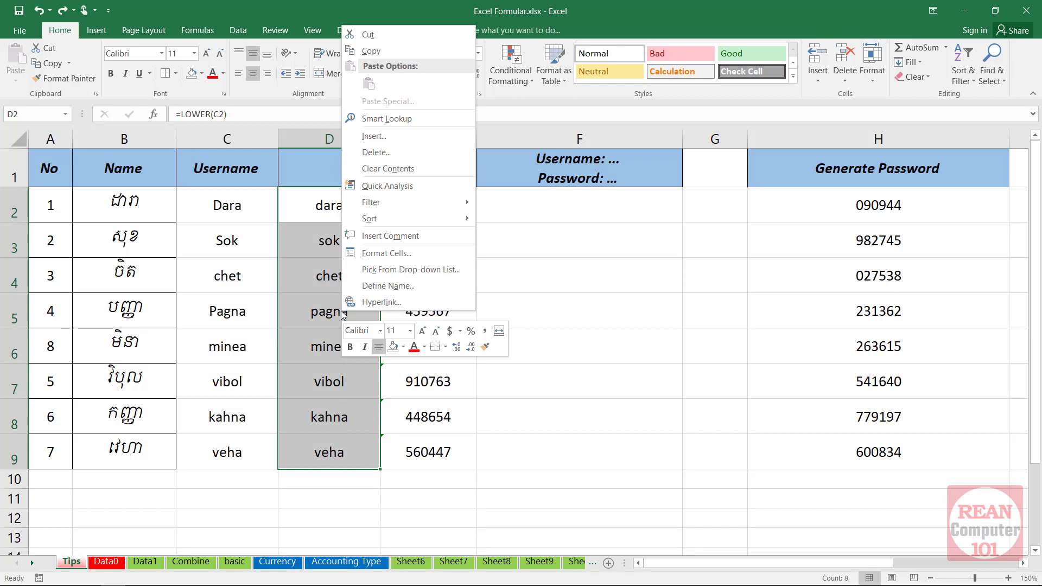
left_click(371, 50)
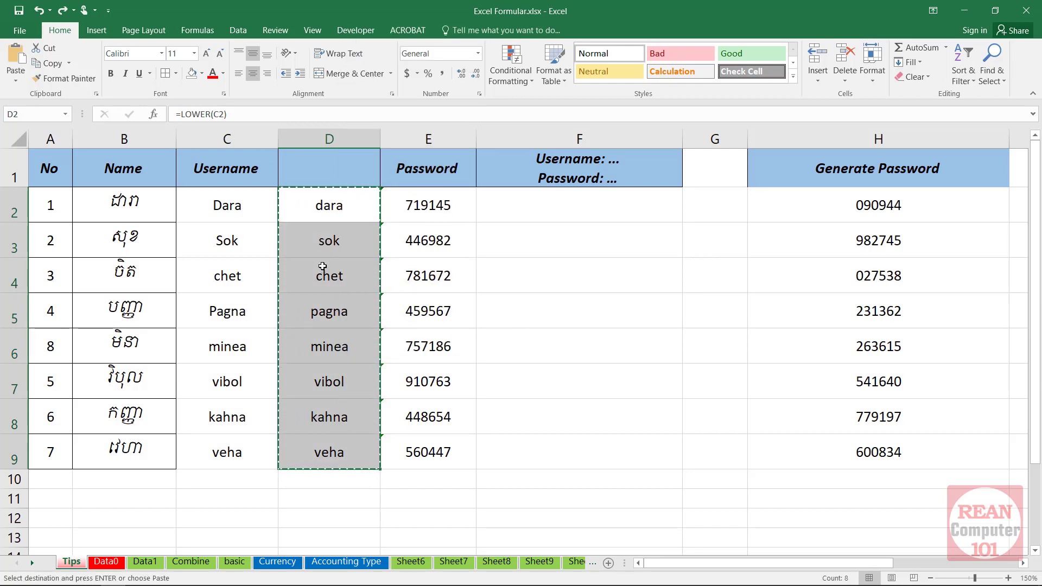
left_click(227, 207)
right_click(228, 205)
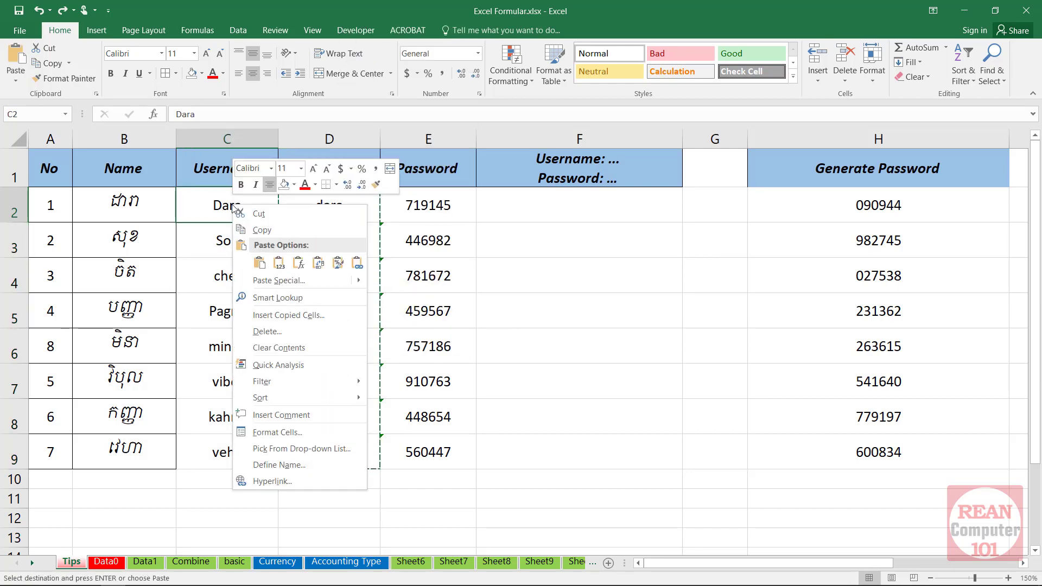
left_click(279, 264)
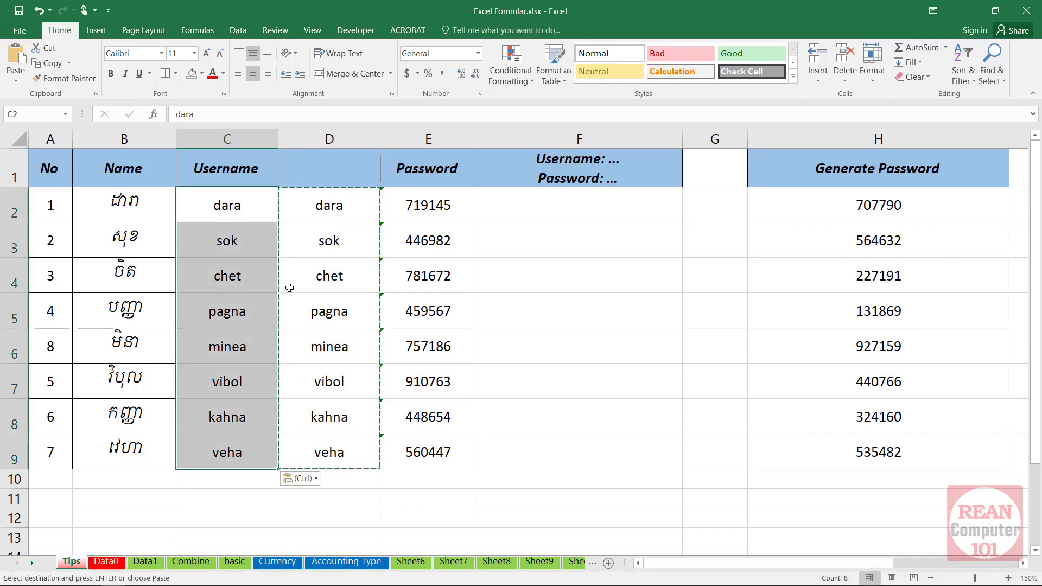
- Delete the helper LOWER column D so Password returns to column D
left_click(324, 219)
left_click(348, 133)
right_click(343, 134)
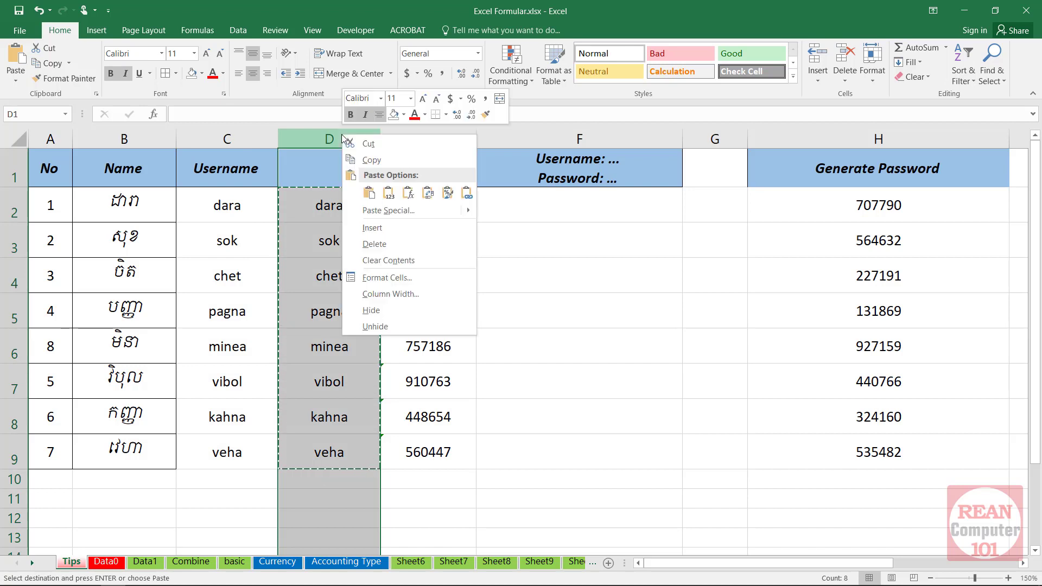
left_click(383, 245)
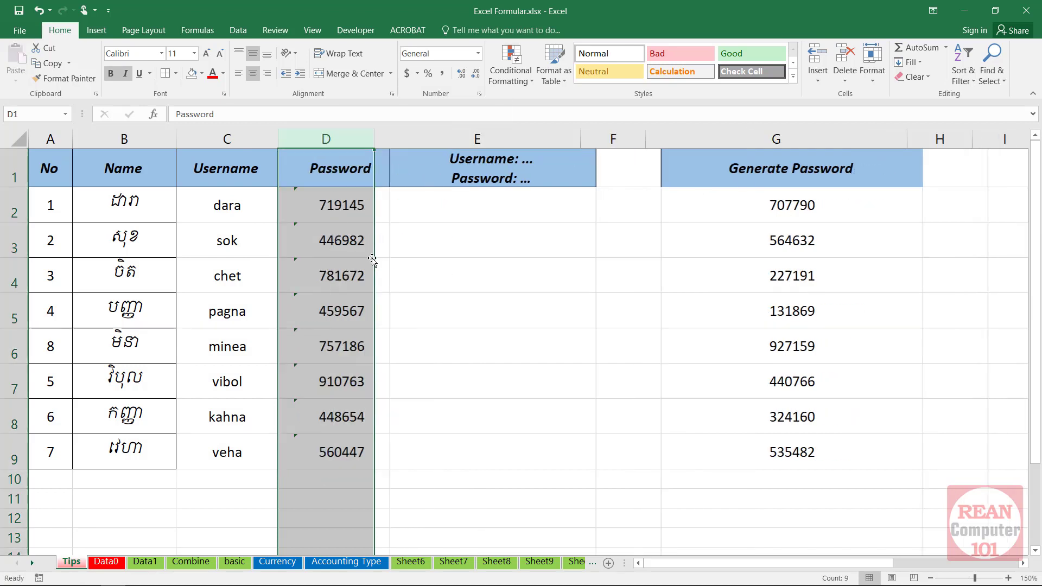
left_click(442, 261)
left_click(467, 211)
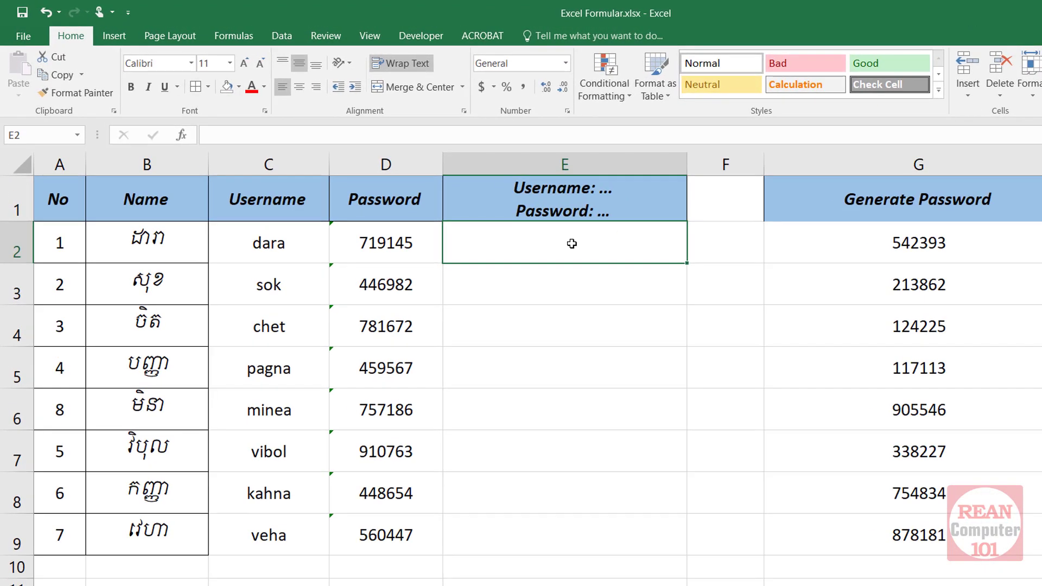
type("=")
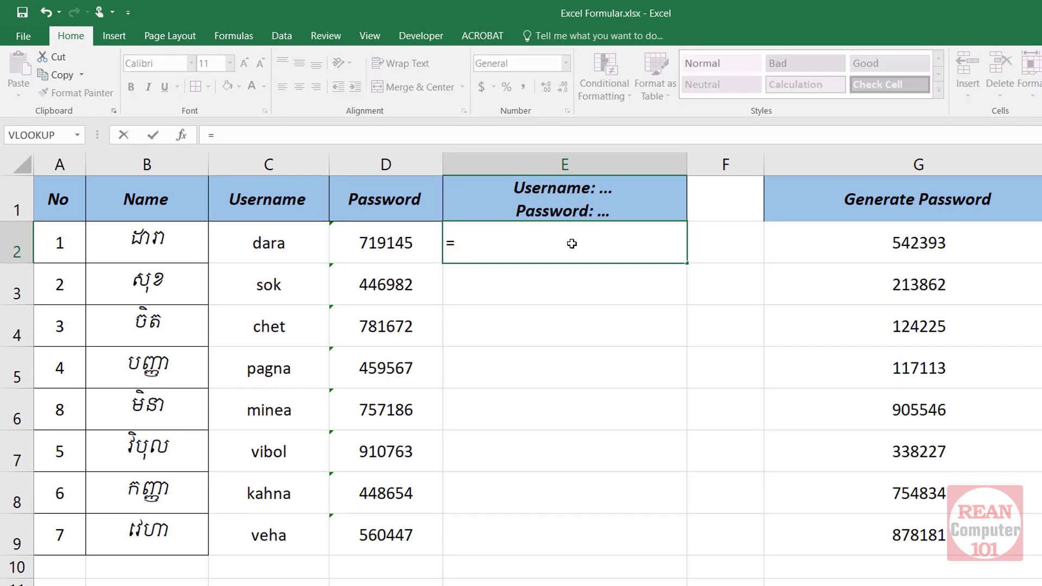
type("\"")
type("\"\"")
key("BackSpace")
key("BackSpace")
type("\"")
type("User")
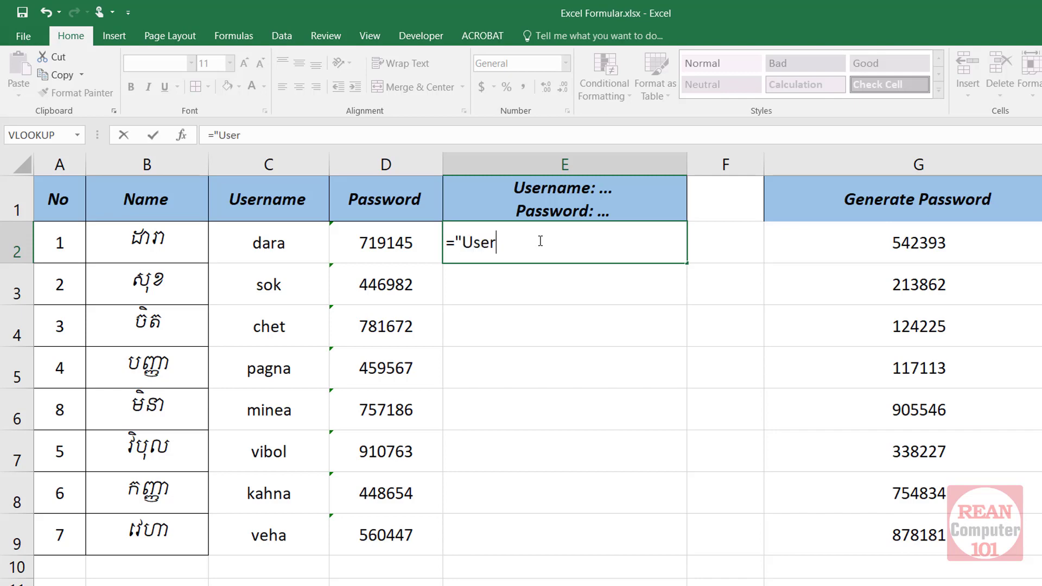
type("name")
type(":")
type(" \"")
type("&")
left_click(263, 242)
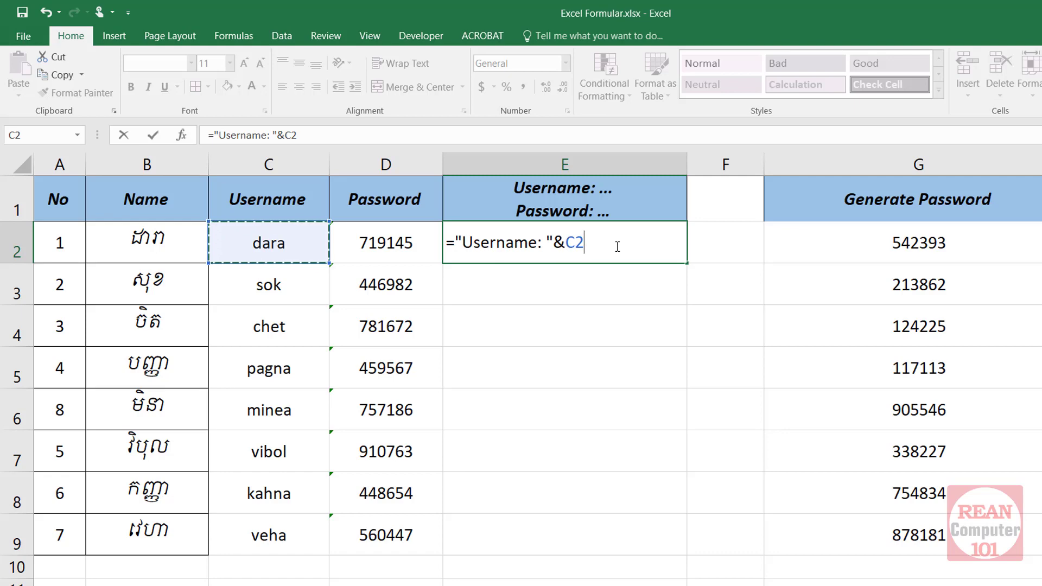
type("&\"")
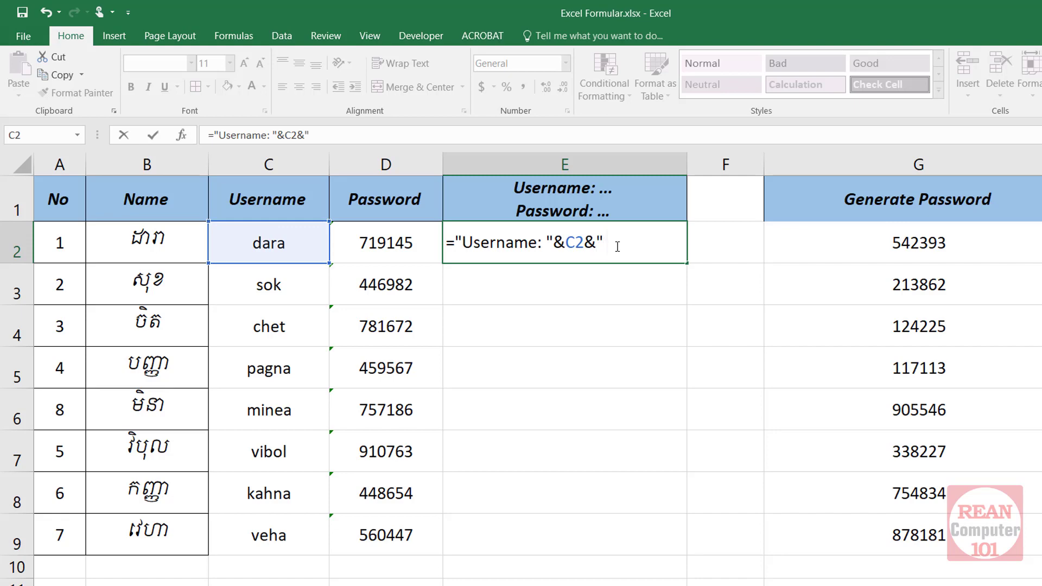
type(" Pas")
type("sword:")
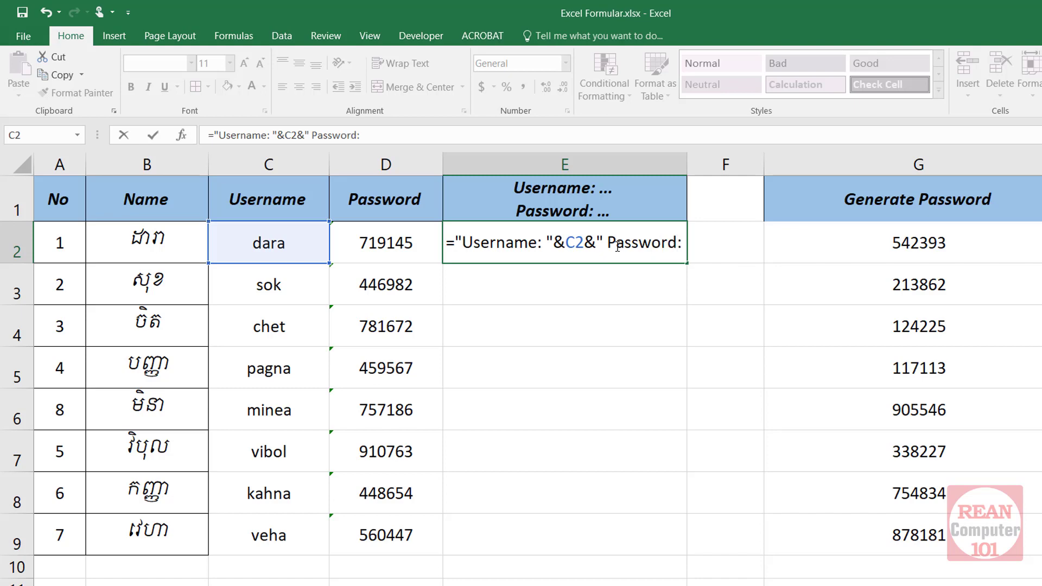
type("\"")
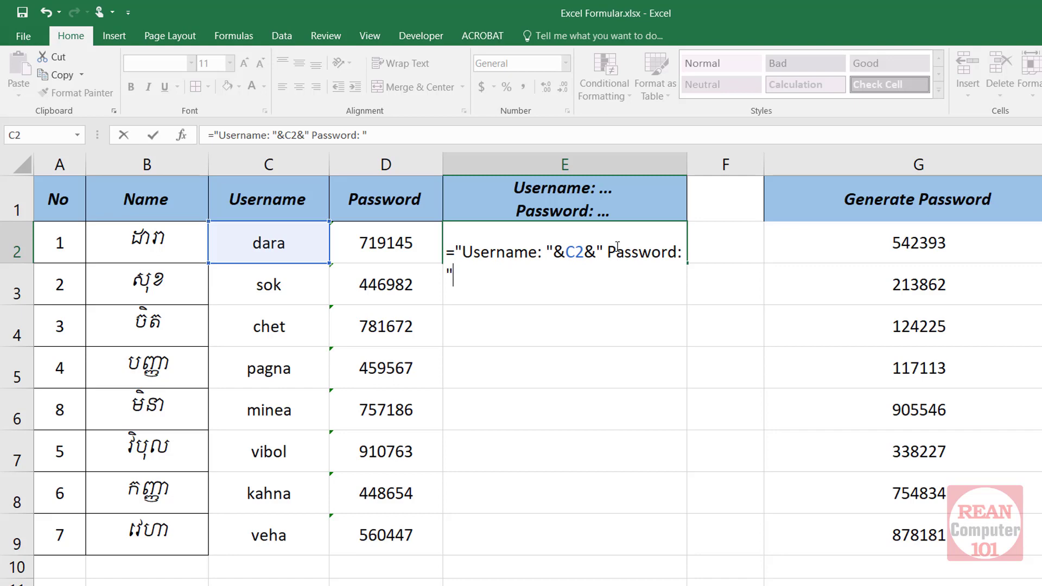
type("&")
left_click(378, 245)
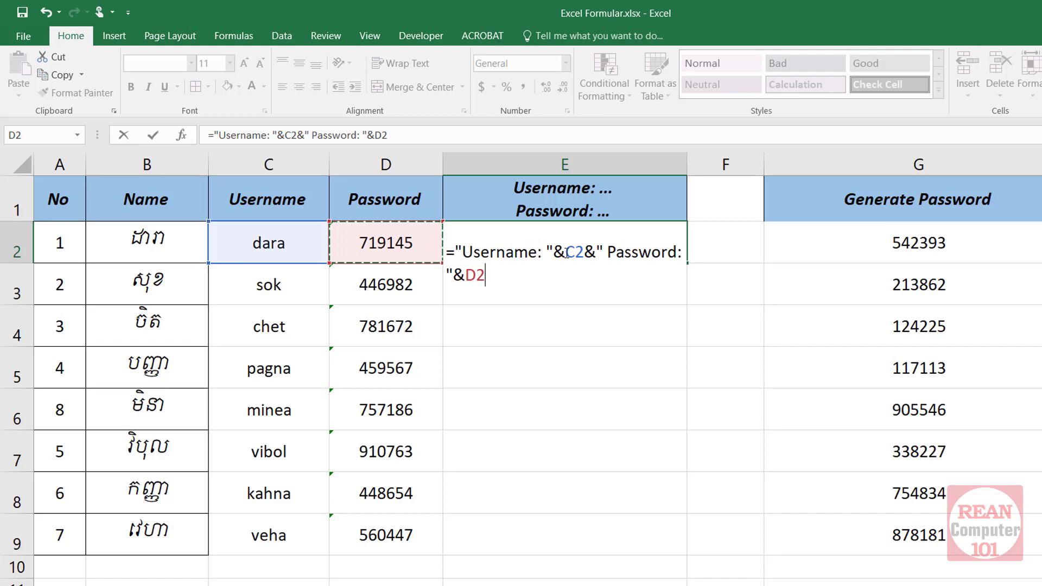
key("Return")
left_click(567, 253)
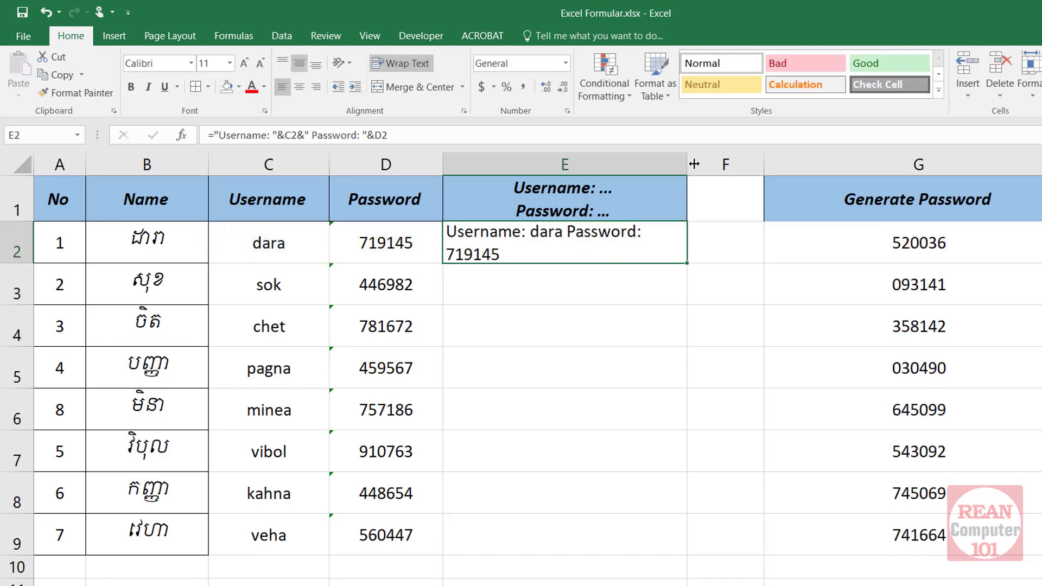
- Widen column E and switch text wrapping off for E2:E9
left_click_drag(687, 161, 769, 160)
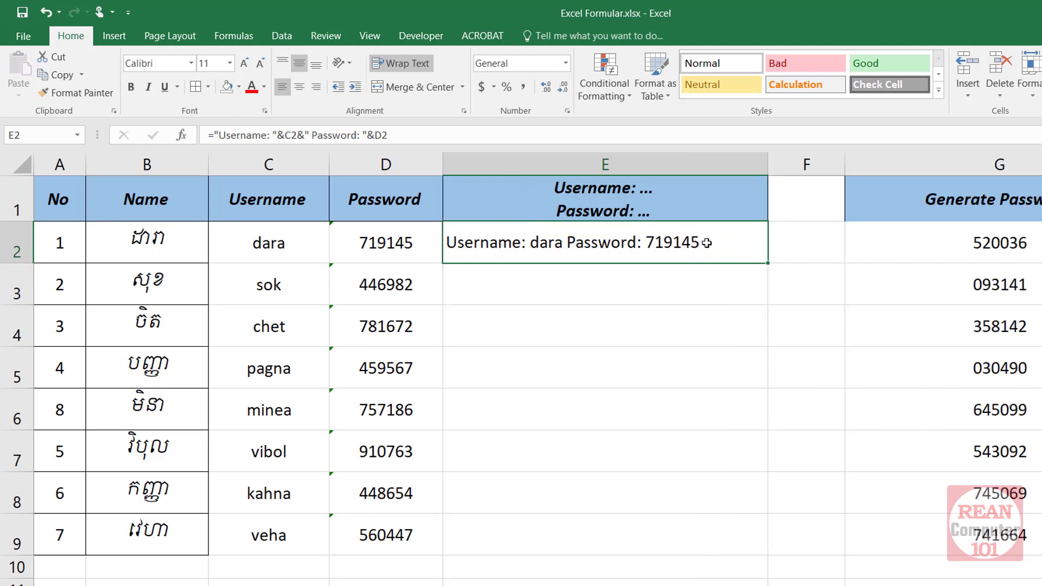
double_click(705, 242)
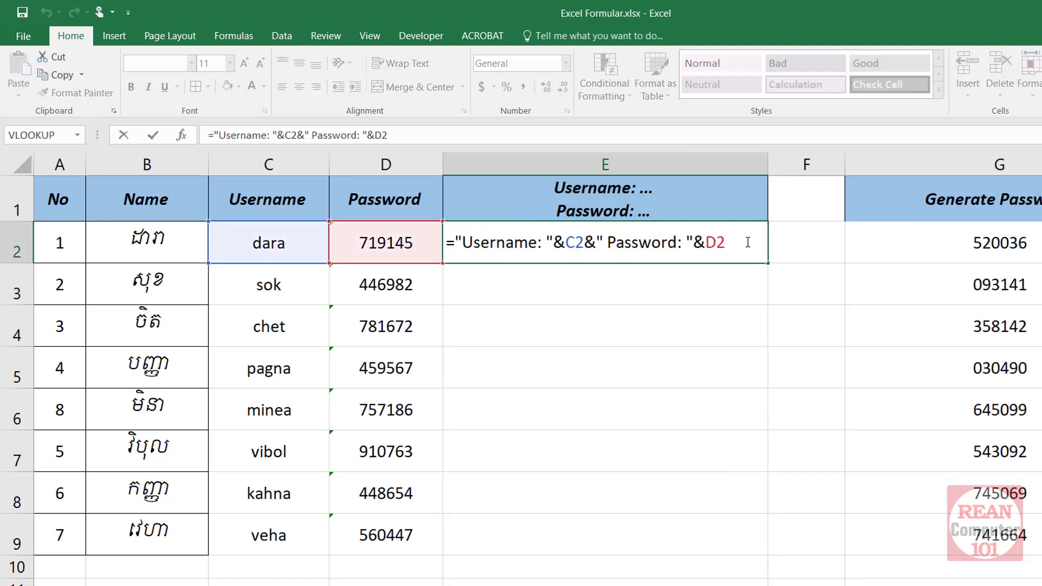
key("Return")
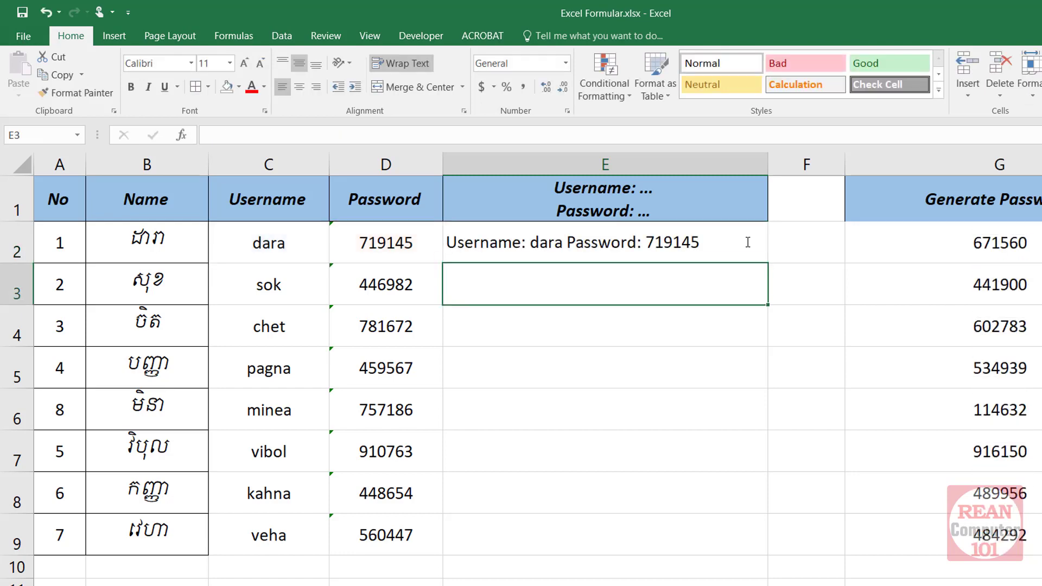
left_click(746, 242)
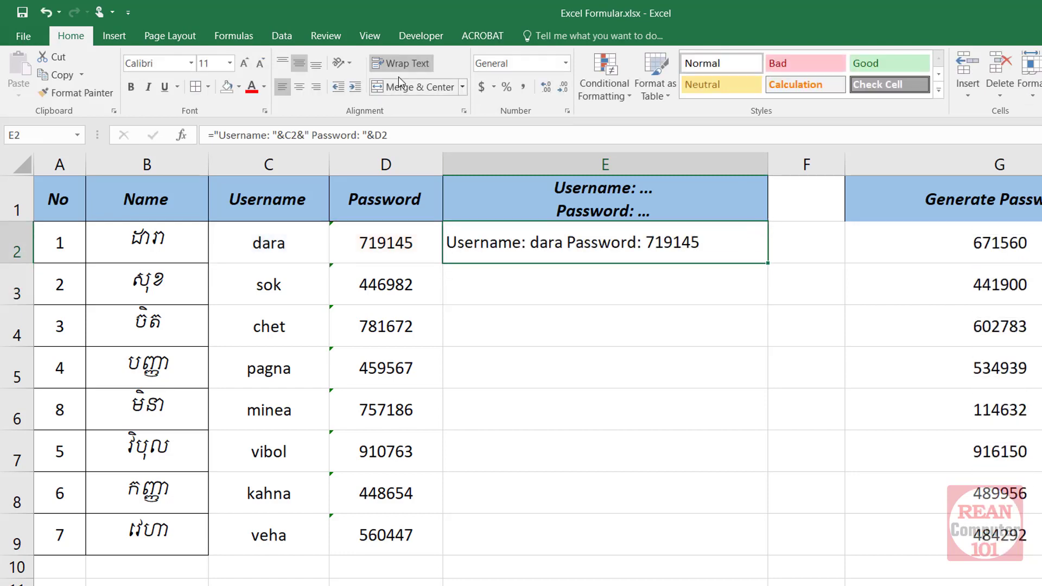
left_click_drag(548, 244, 562, 534)
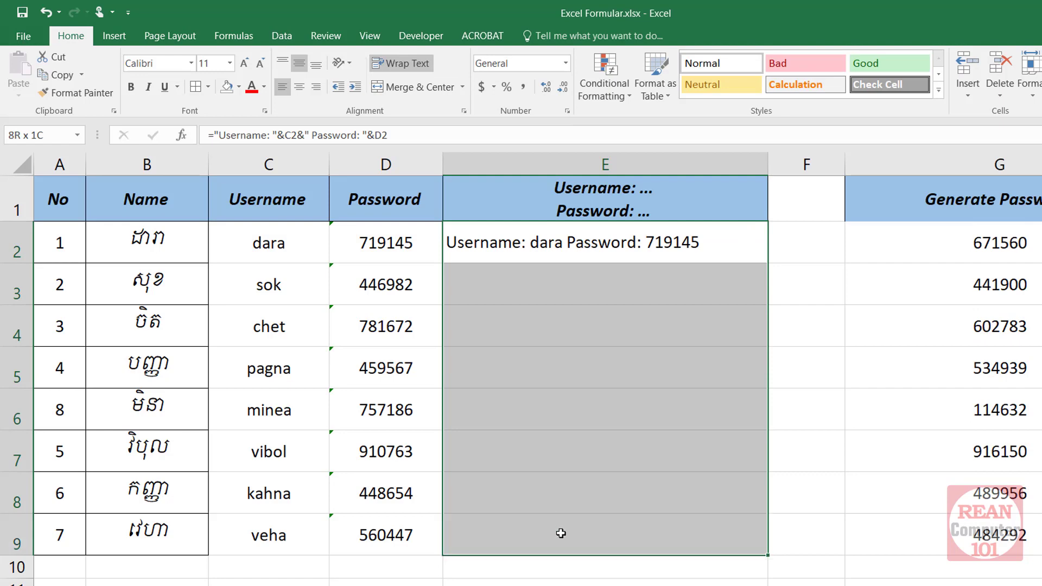
left_click(401, 63)
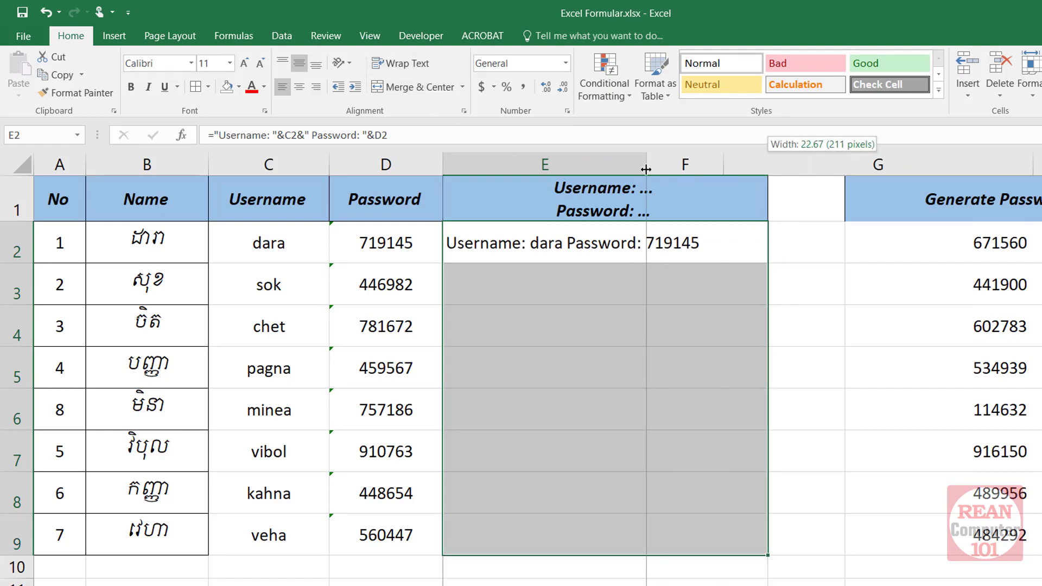
left_click_drag(769, 170, 646, 171)
left_click(591, 287)
left_click(579, 234)
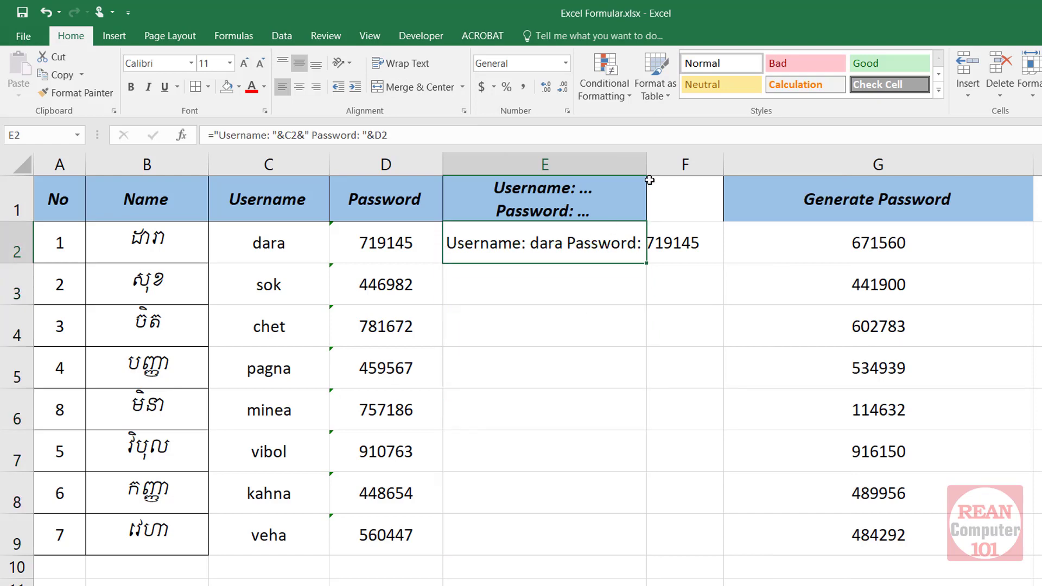
mouse_move(645, 165)
left_mouse_down()
mouse_move(584, 165)
mouse_move(720, 164)
left_mouse_up()
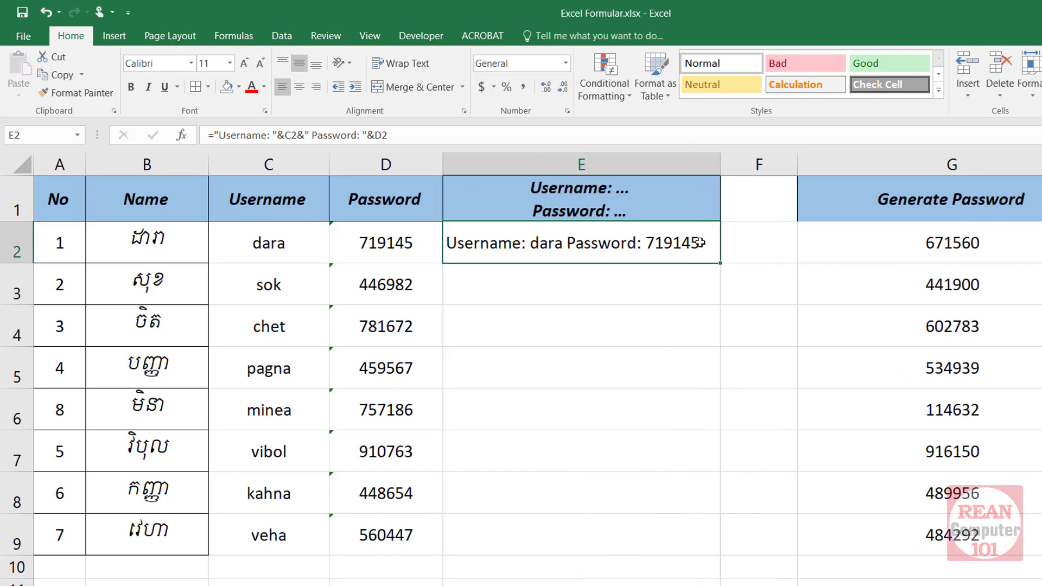
- Set column E to width 20.67 and wrap text across E2:E9, making rows taller
left_click(409, 64)
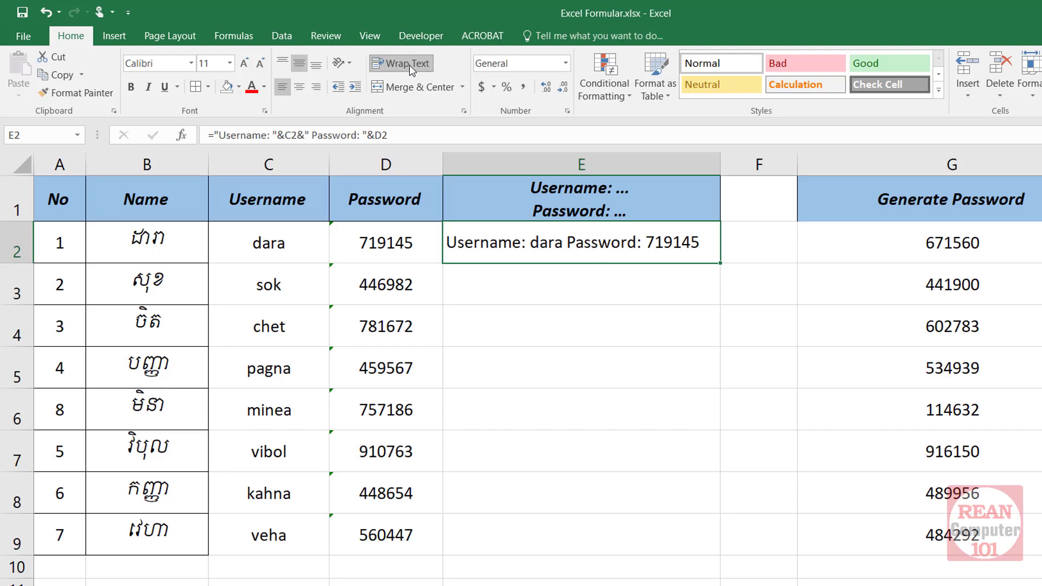
mouse_move(720, 164)
left_mouse_down()
mouse_move(574, 177)
mouse_move(694, 164)
left_mouse_up()
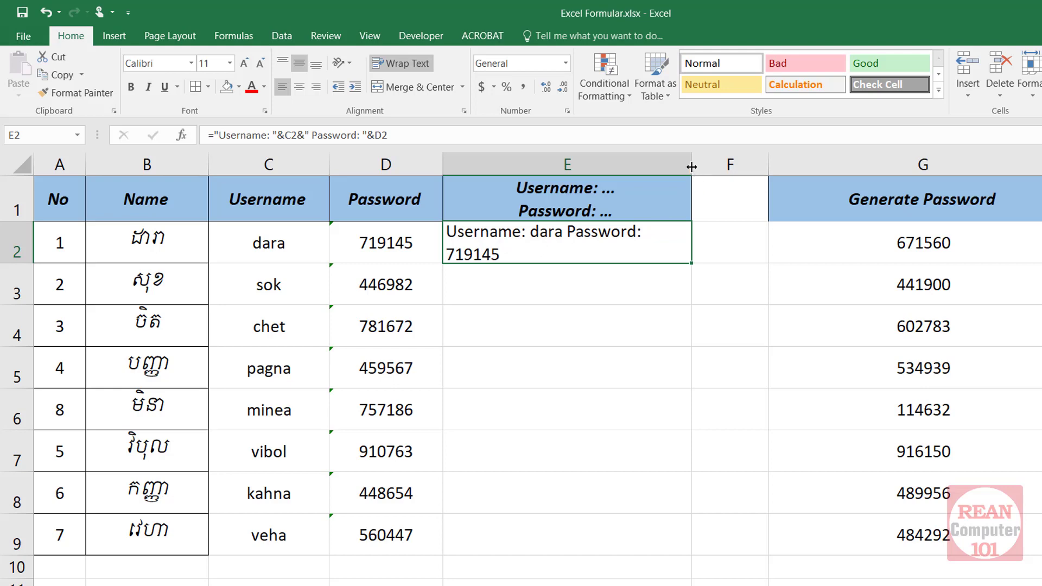
left_click_drag(692, 164, 715, 164)
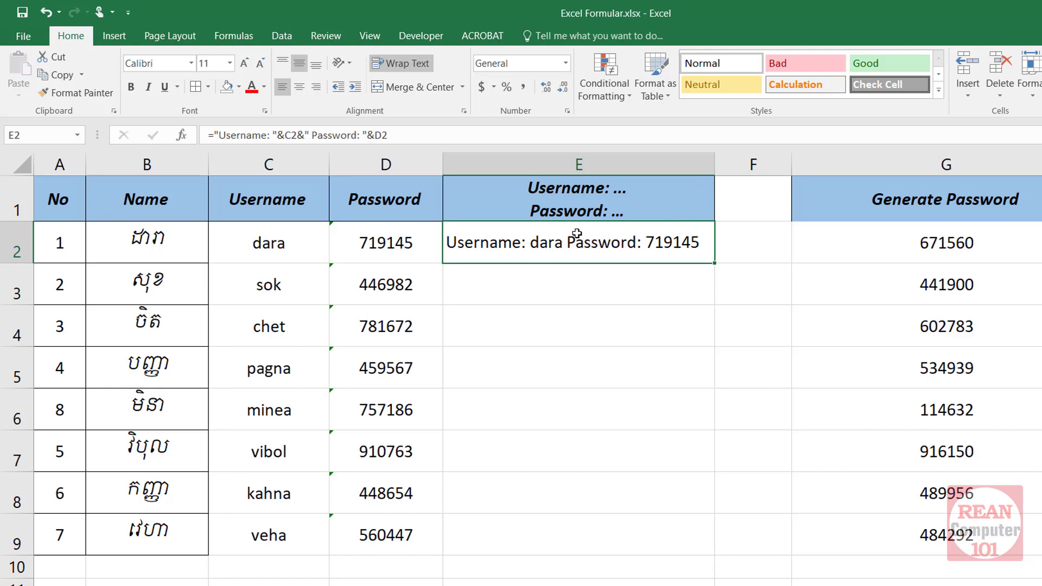
left_click(569, 200)
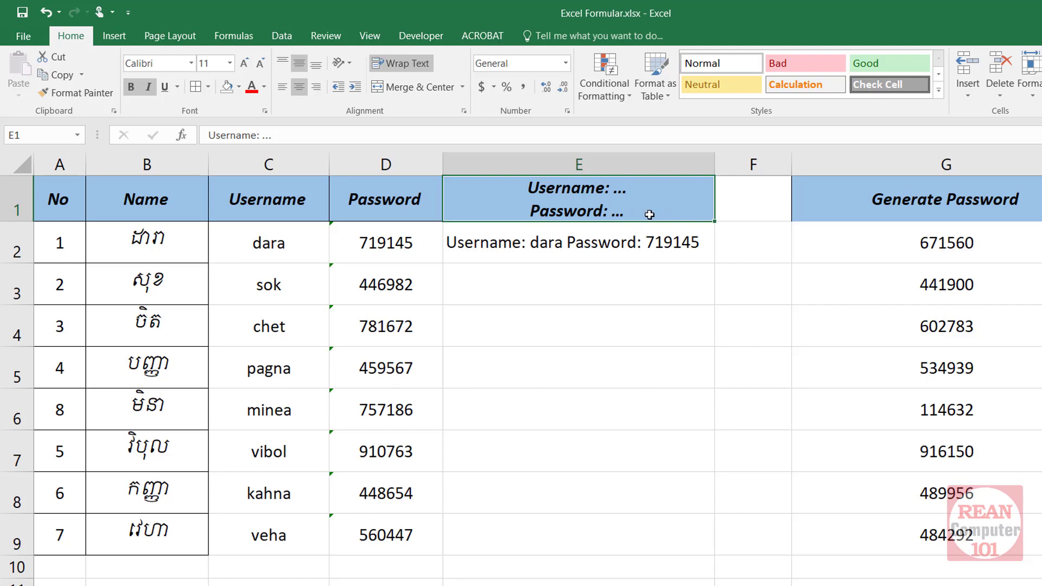
mouse_move(714, 164)
left_mouse_down()
mouse_move(629, 169)
mouse_move(691, 165)
left_mouse_up()
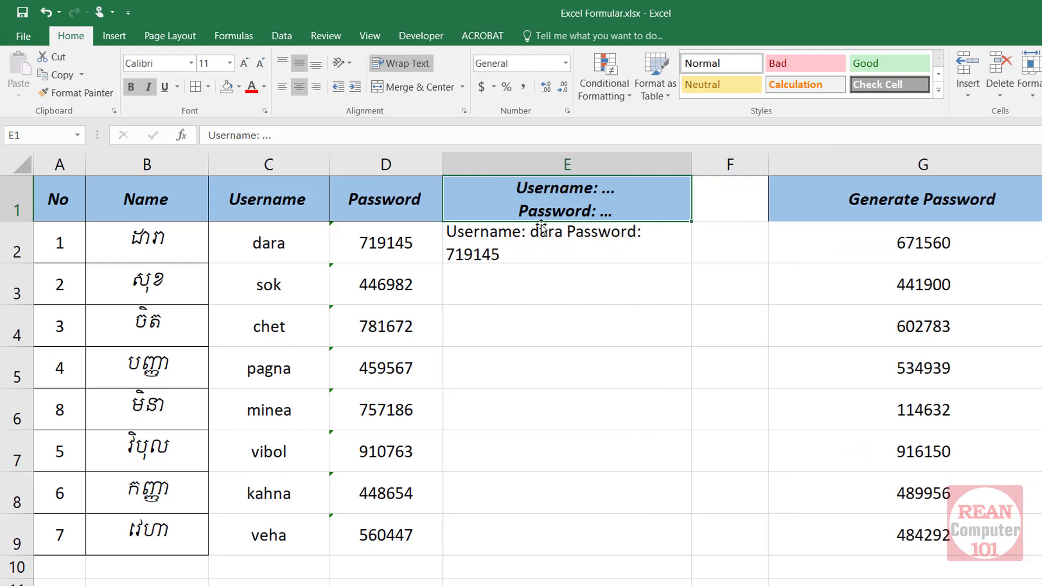
left_click(630, 243)
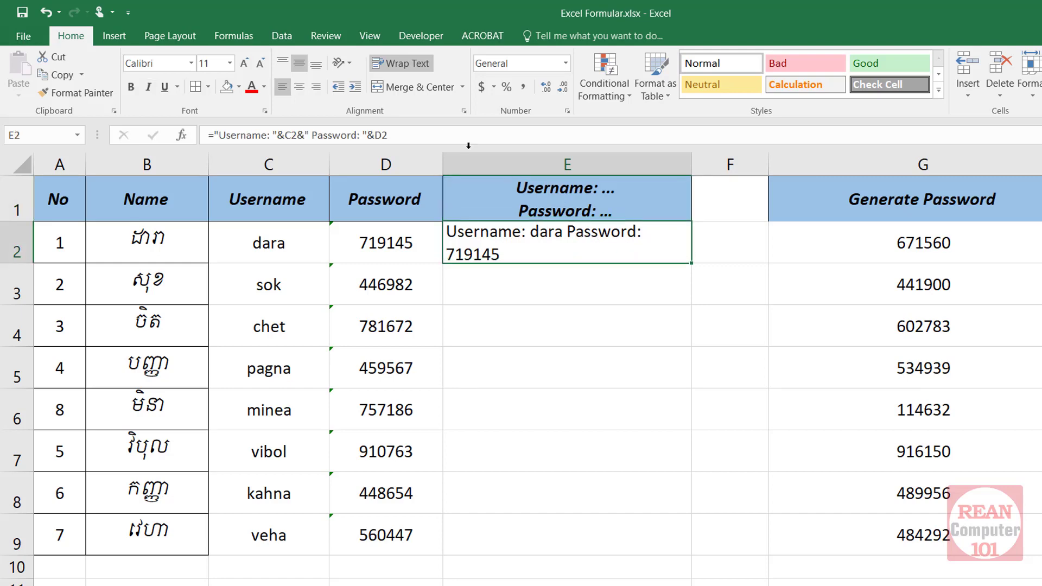
left_click_drag(591, 246, 593, 534)
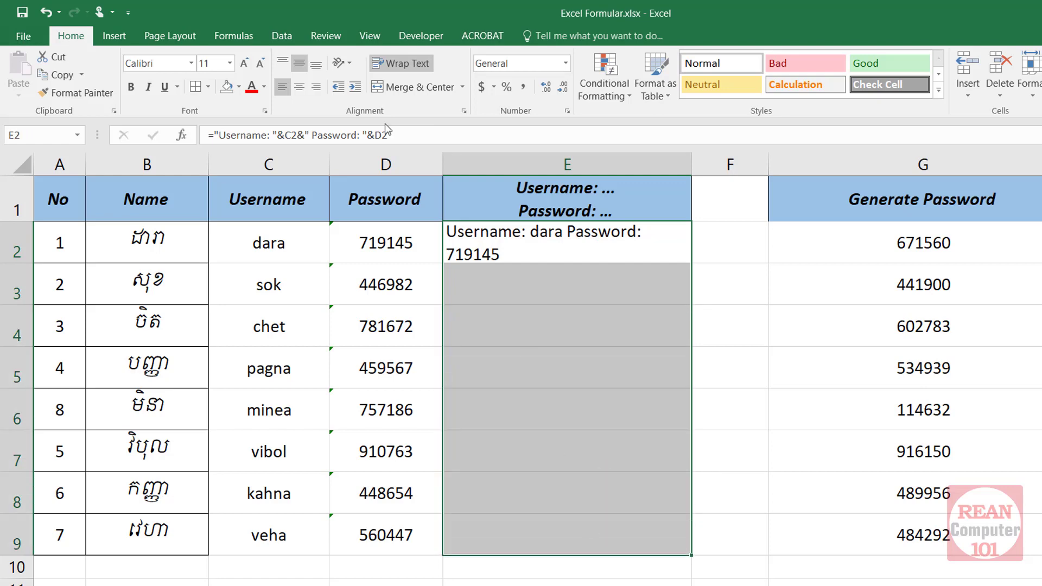
left_click(407, 63)
left_click(407, 64)
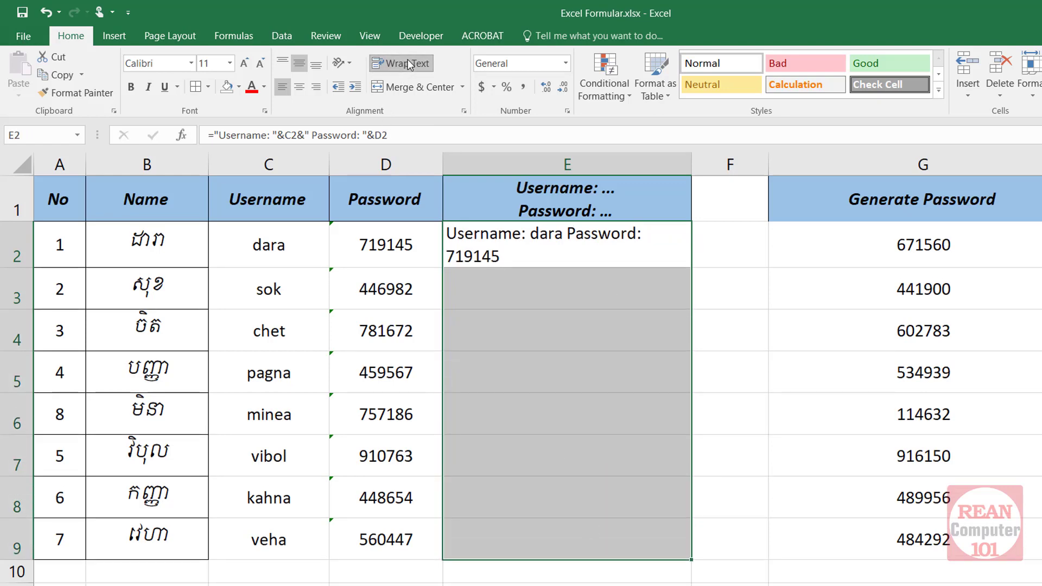
left_click(594, 243)
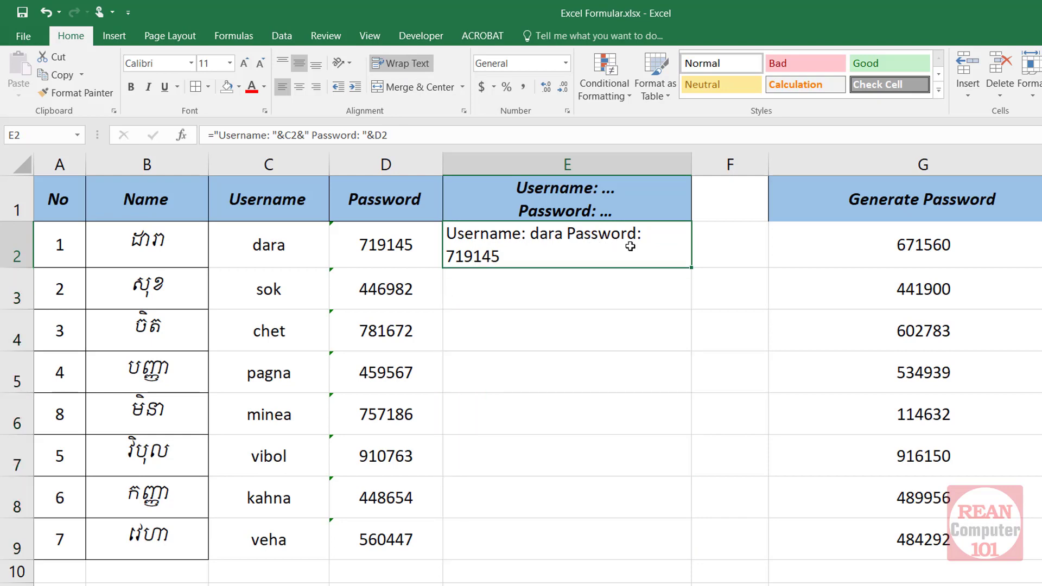
- Review E2's formula while narrowing and then widening column E
double_click(563, 241)
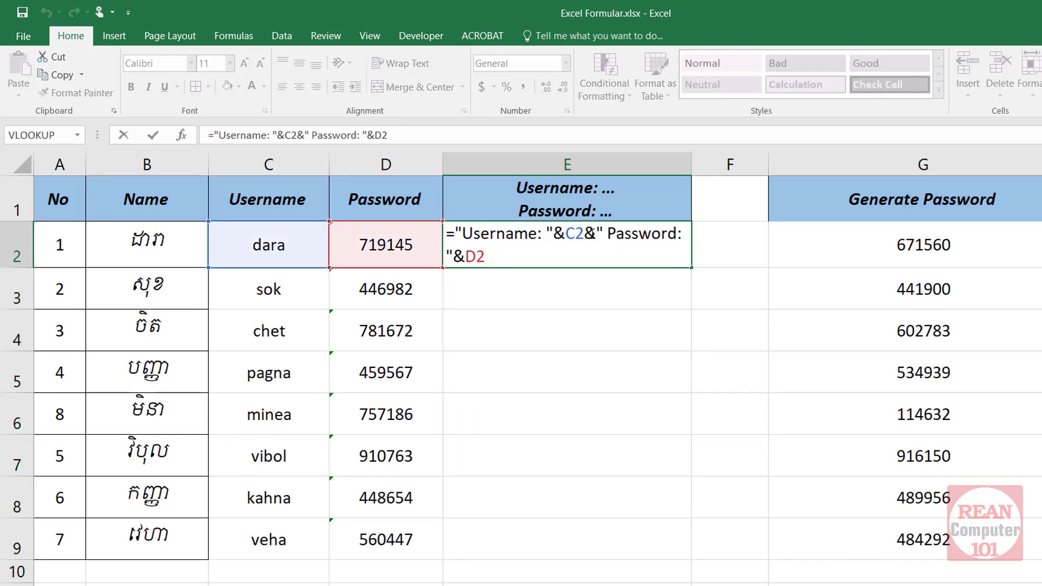
left_click(596, 234)
key("Return")
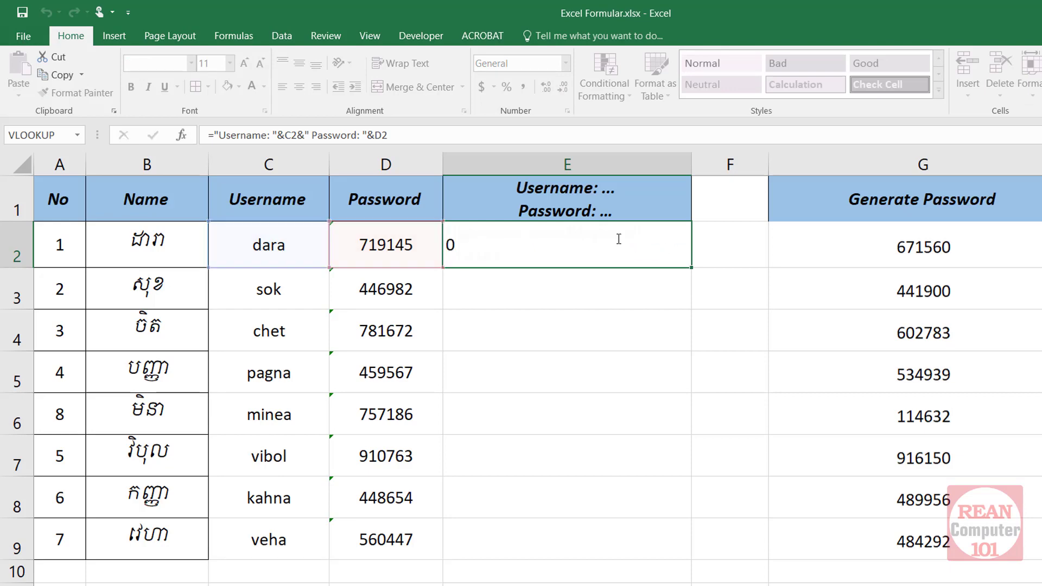
double_click(618, 239)
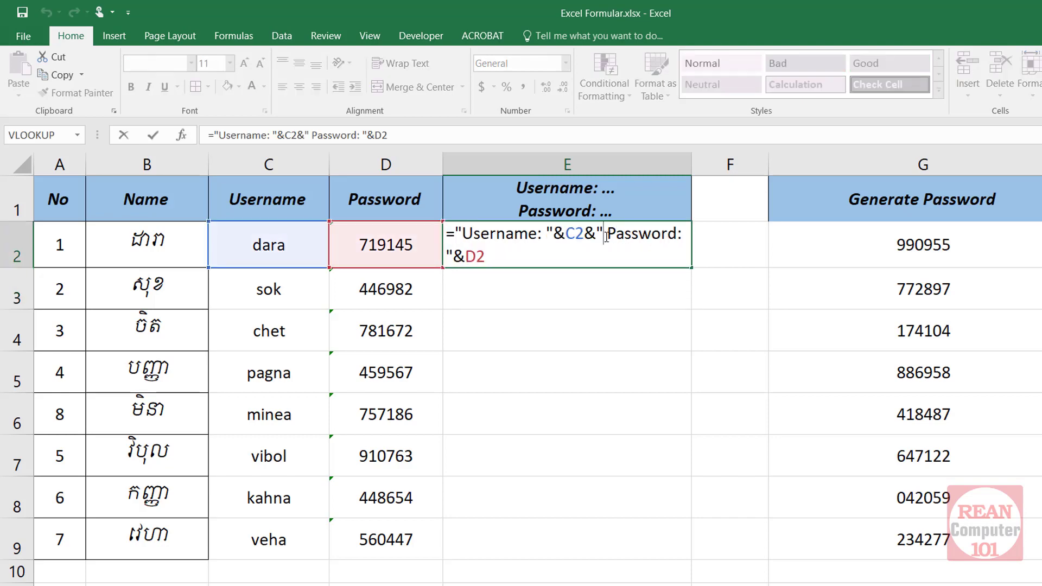
key("Return")
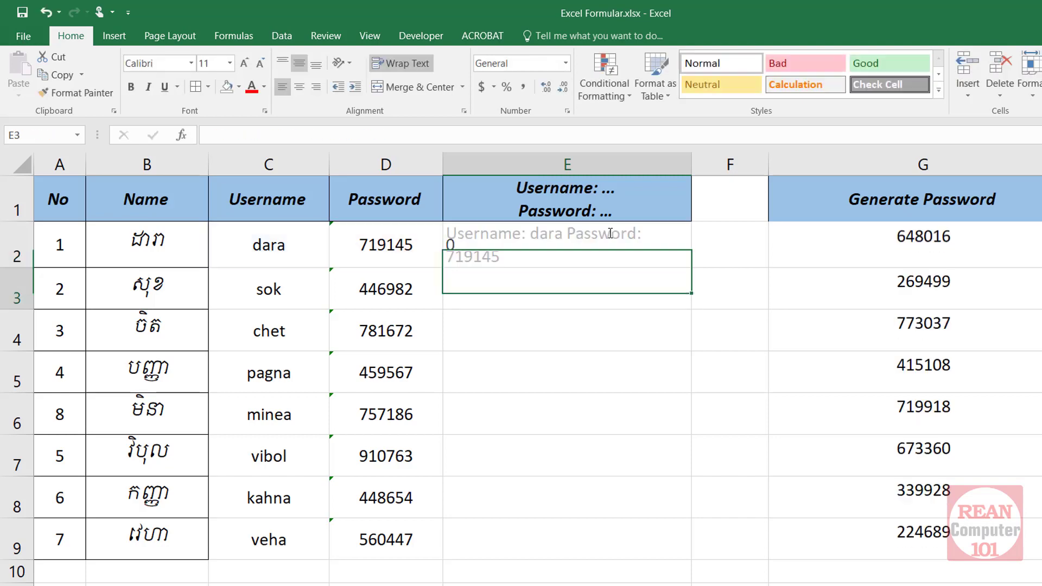
left_click(623, 250)
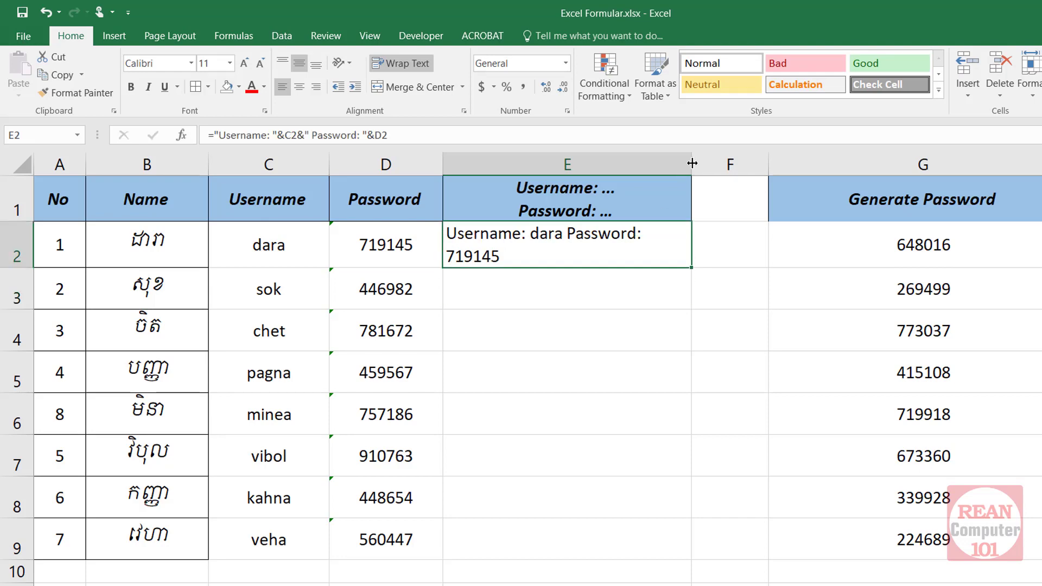
mouse_move(691, 164)
left_mouse_down()
mouse_move(632, 171)
mouse_move(656, 165)
left_mouse_up()
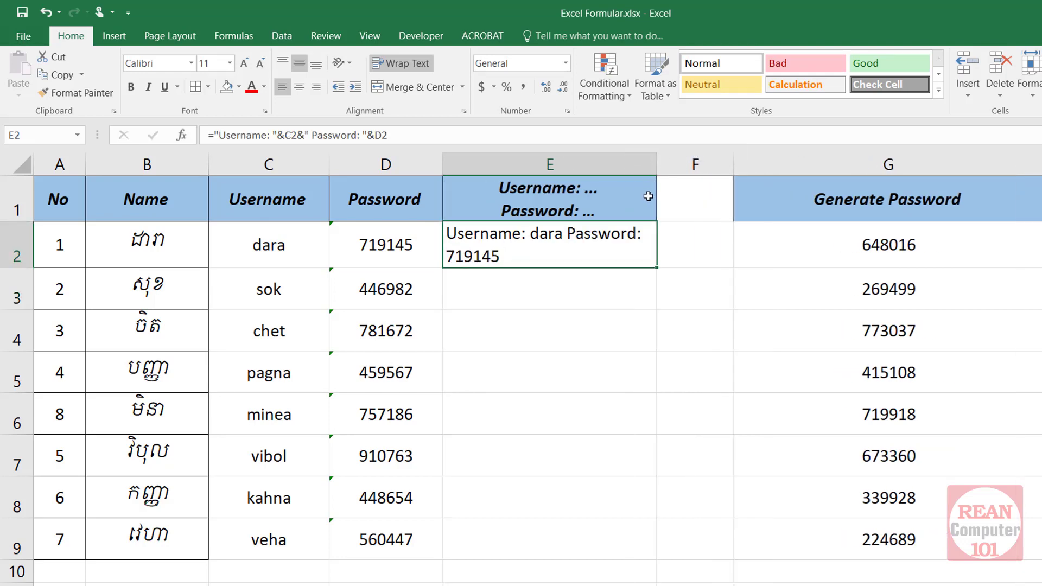
double_click(628, 244)
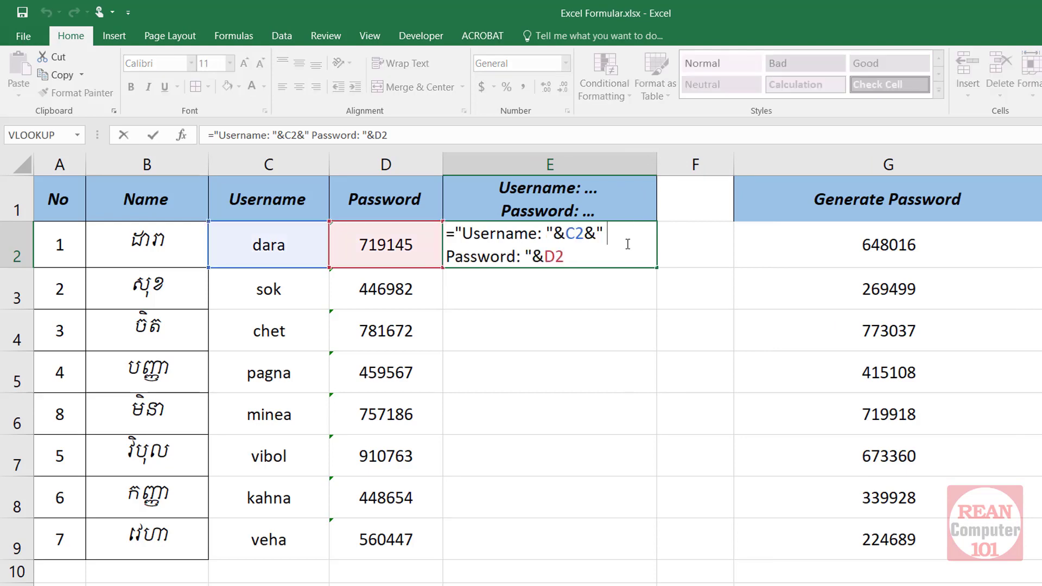
key("Return")
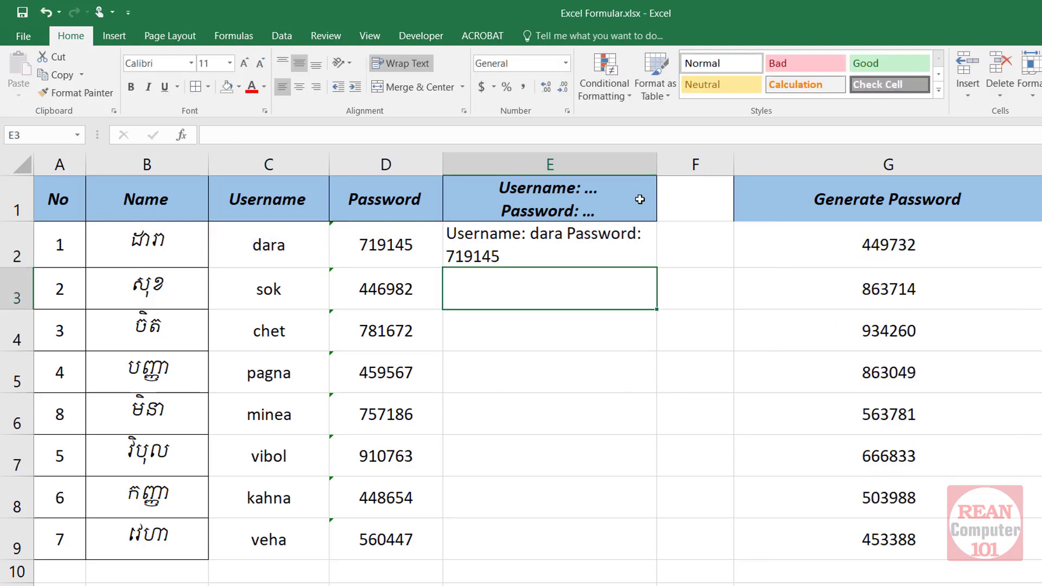
left_click_drag(658, 165, 764, 161)
- Insert a line break before " Password" in E2's formula with Alt+Enter
double_click(712, 248)
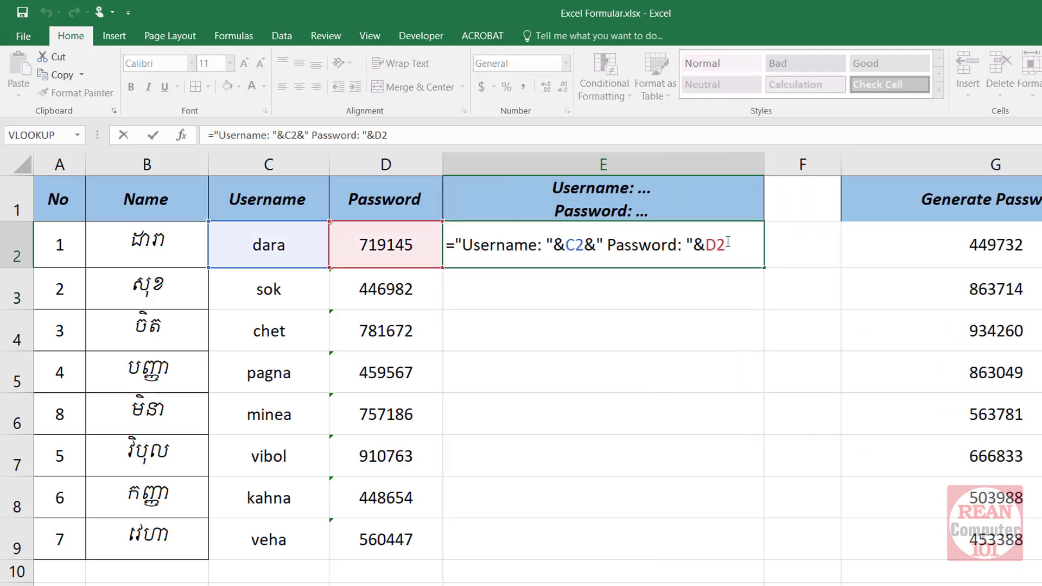
left_click(687, 246)
key("alt")
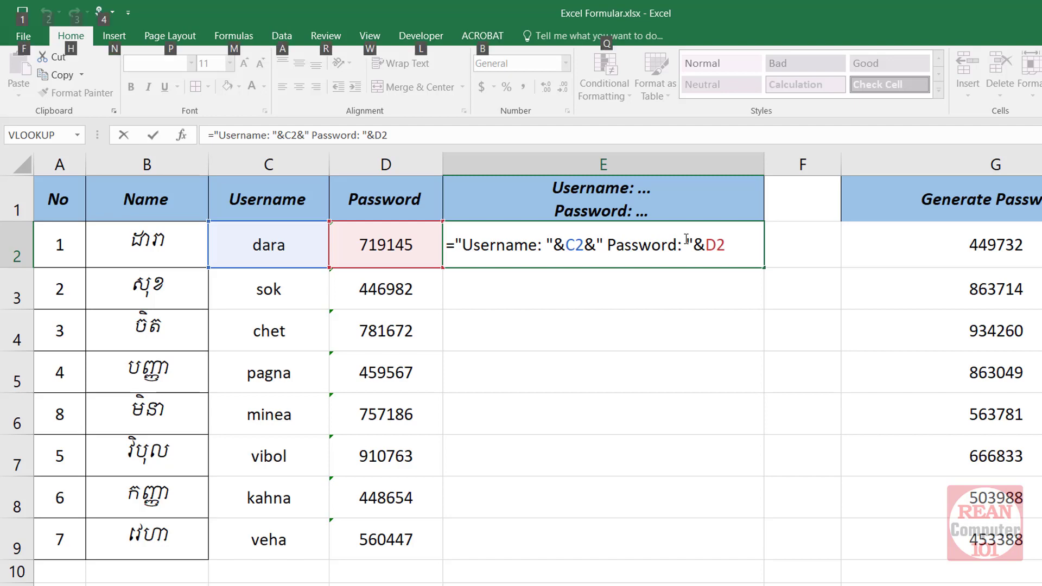
key("alt+Return")
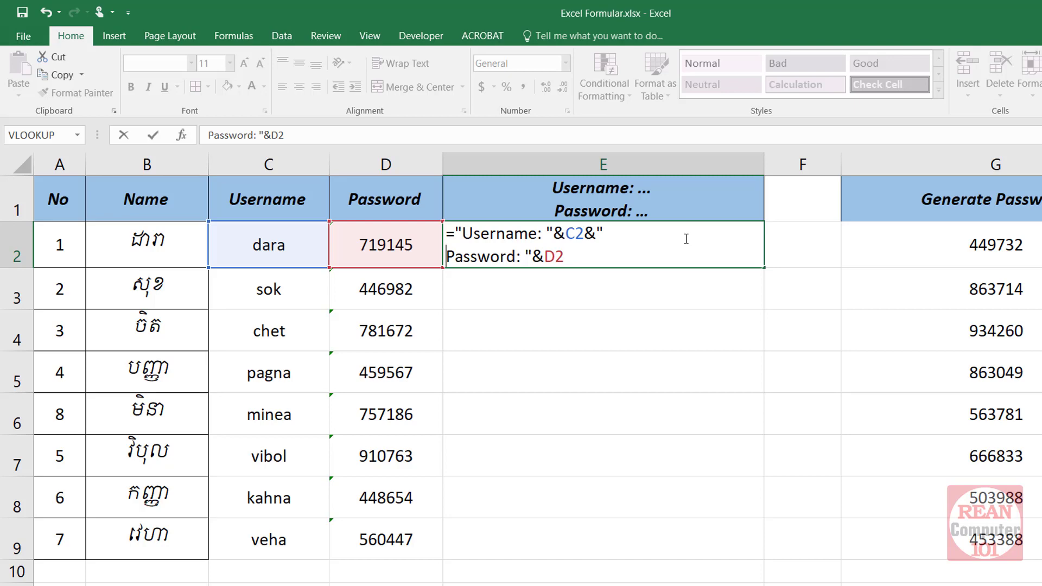
key("Return")
- Fill E2's two-line formula down to E9 and size column E so each entry wraps
left_click(686, 239)
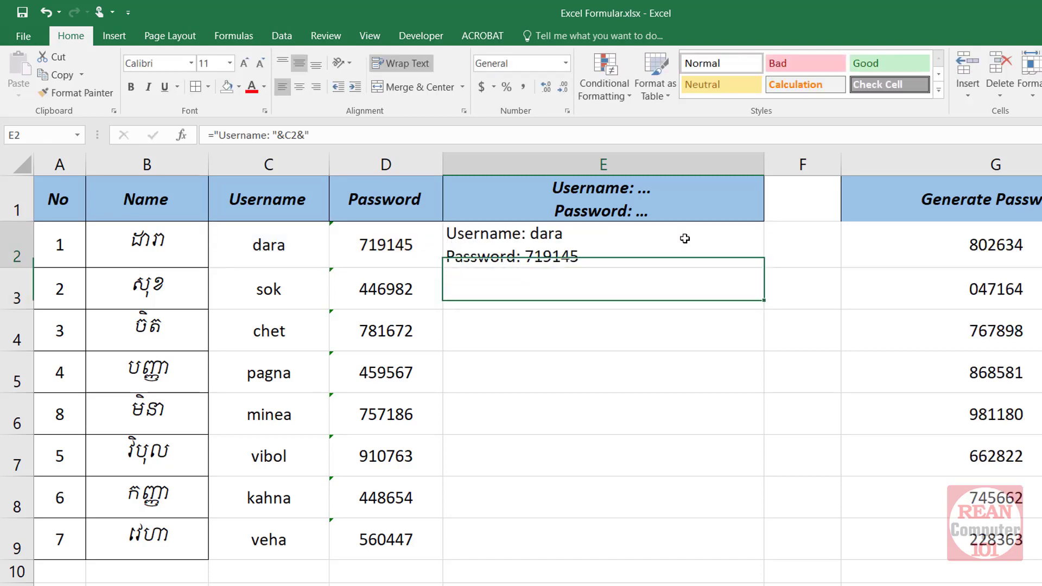
left_click_drag(764, 164, 599, 192)
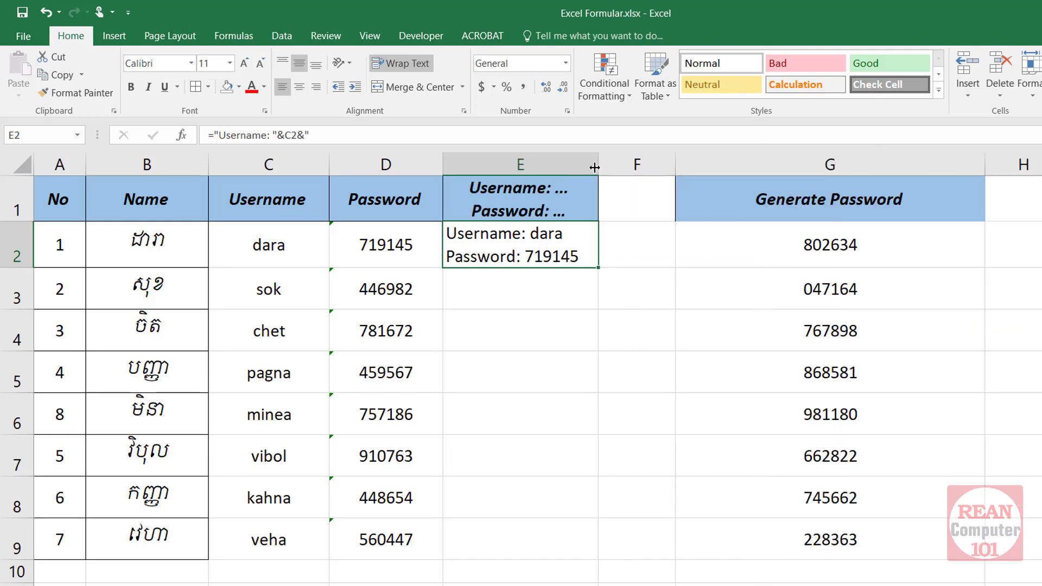
left_click_drag(598, 162, 719, 163)
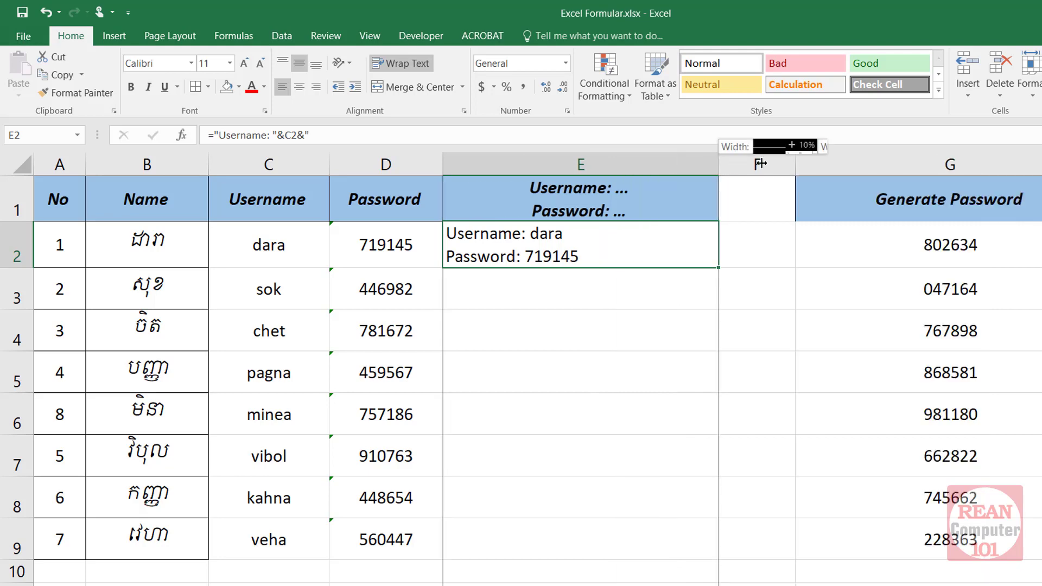
mouse_move(716, 164)
left_mouse_down()
mouse_move(765, 163)
mouse_move(616, 183)
left_mouse_up()
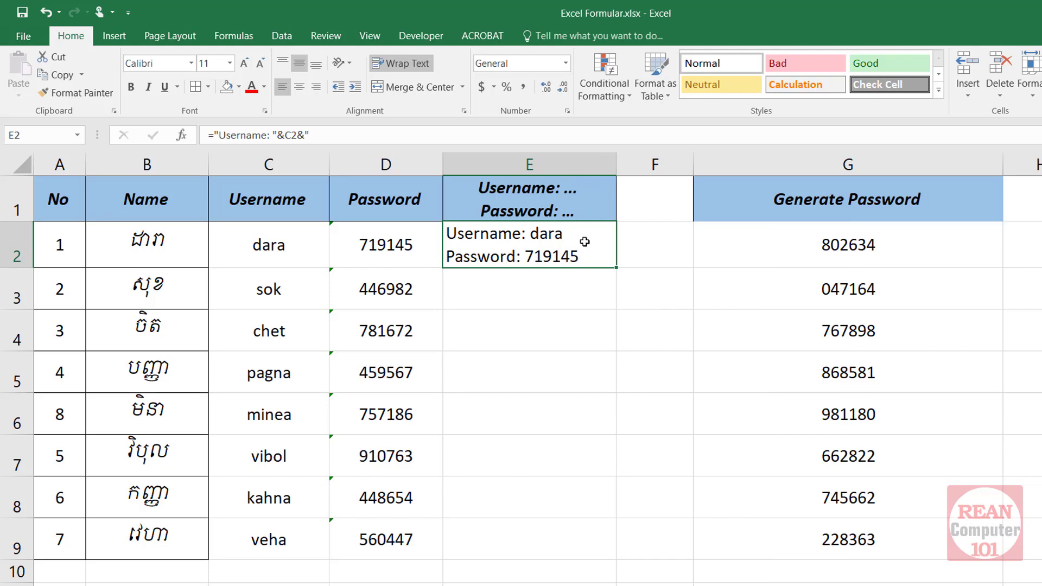
left_click_drag(618, 267, 588, 548)
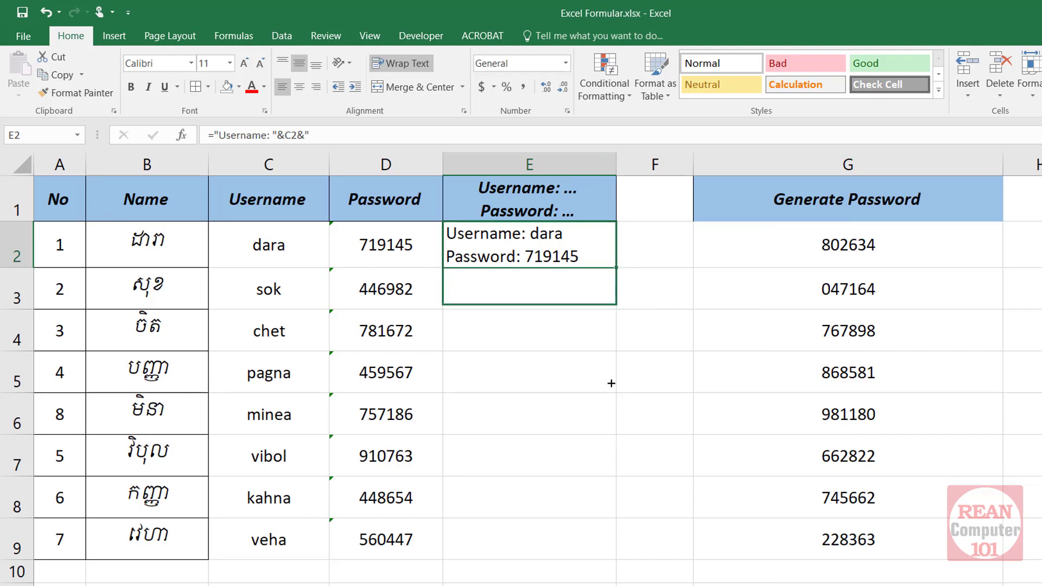
left_click(586, 520)
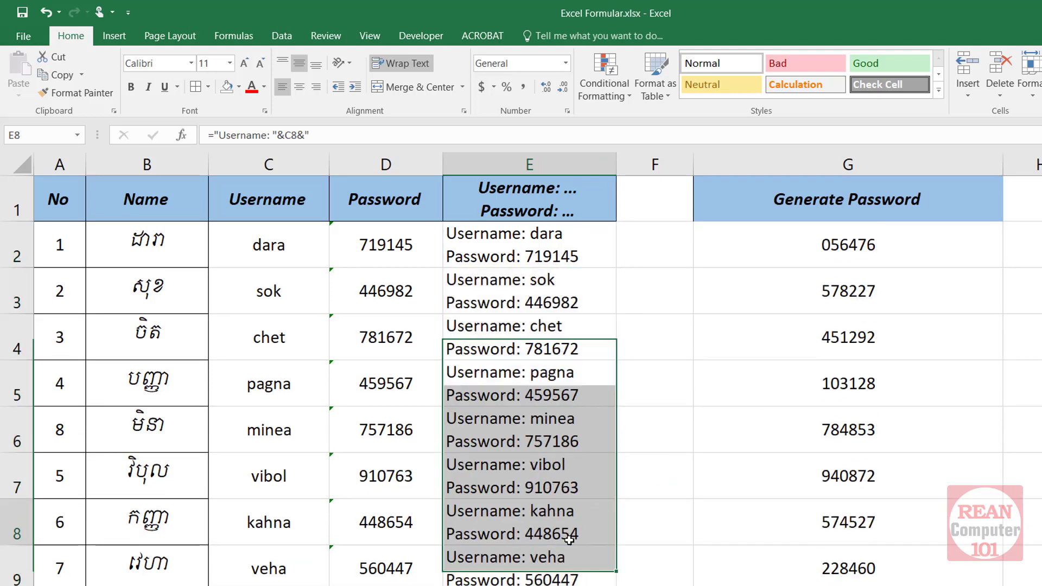
left_click_drag(612, 178, 572, 179)
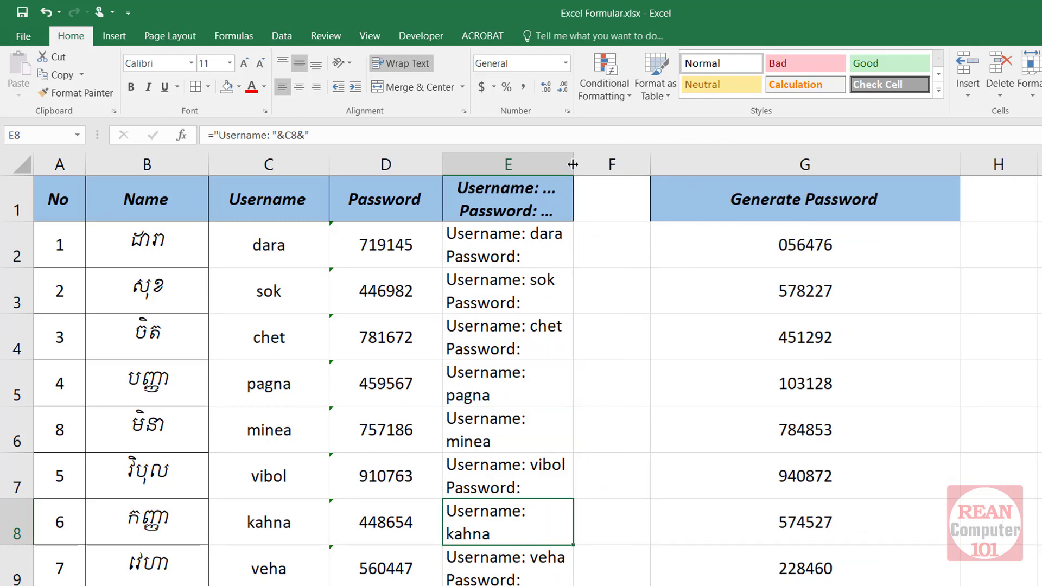
left_click_drag(573, 164, 632, 162)
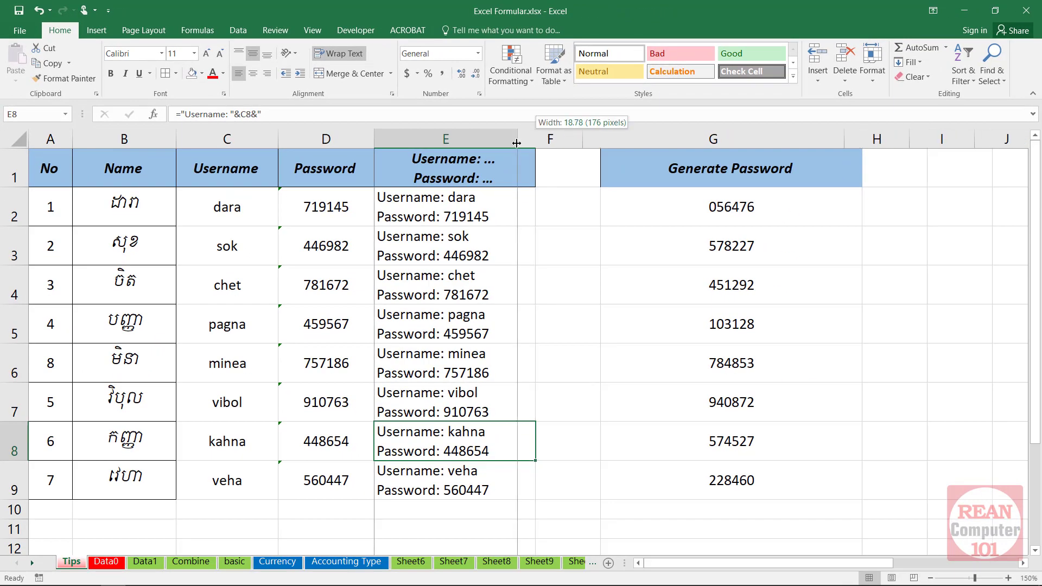
left_click_drag(535, 137, 516, 136)
left_click(548, 207)
left_click(847, 393)
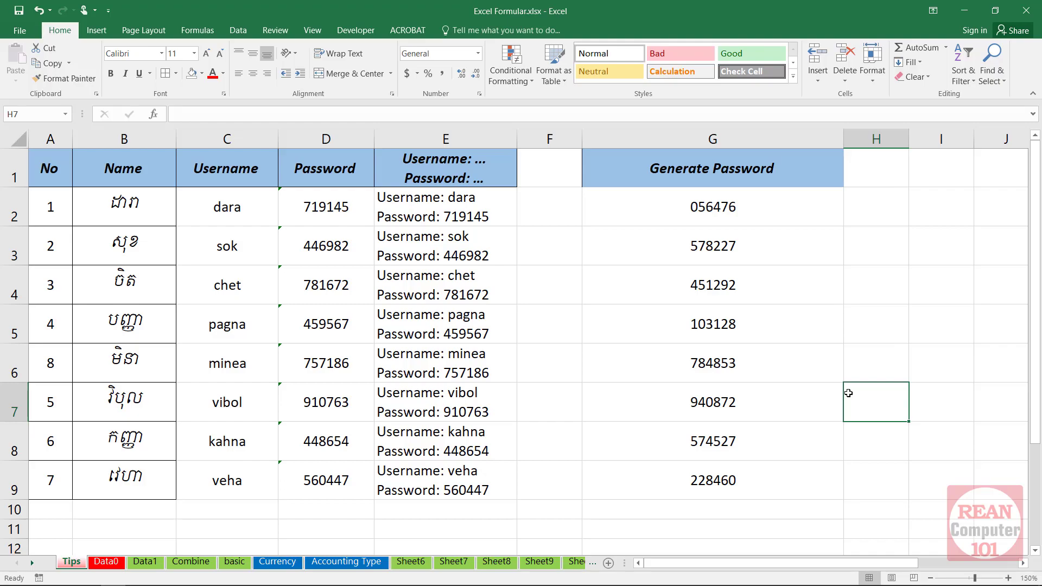
left_click(964, 10)
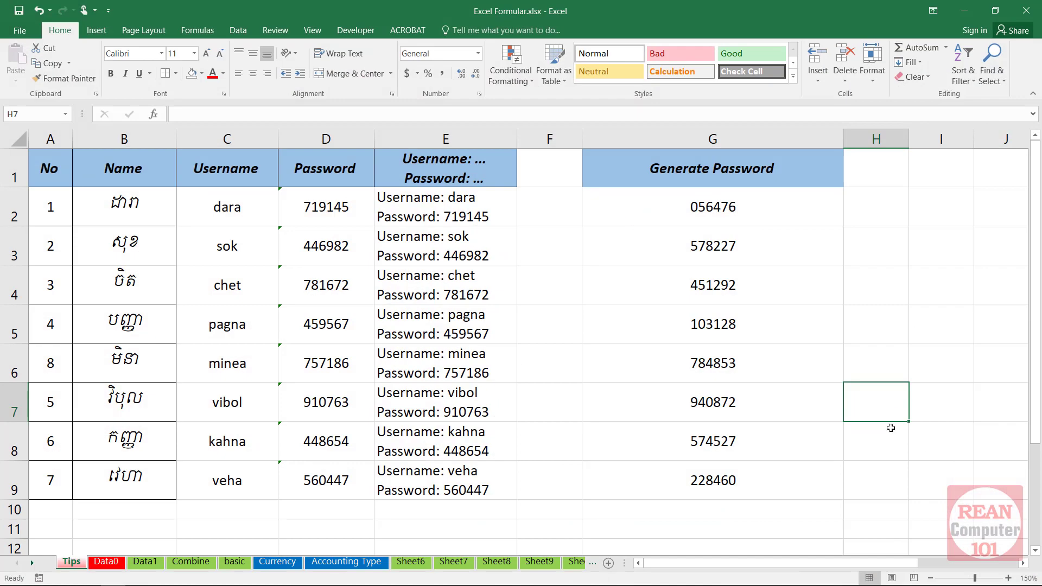
- Re-enter G2's RANDBETWEEN(0,9) formula to regenerate six-digit passwords (G2 now 665688), then inspect E2's formula
left_click(681, 252)
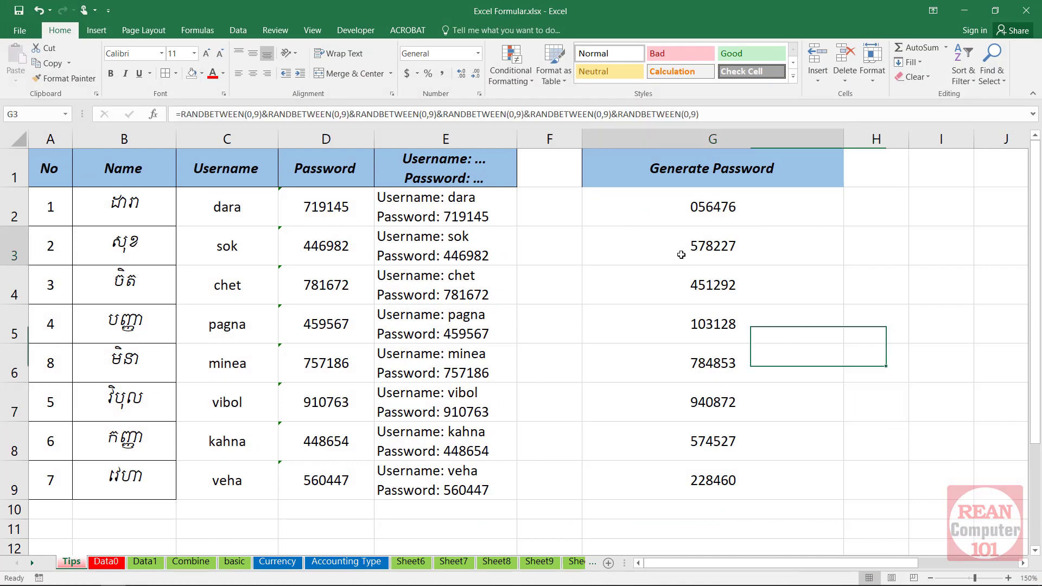
left_click(719, 211)
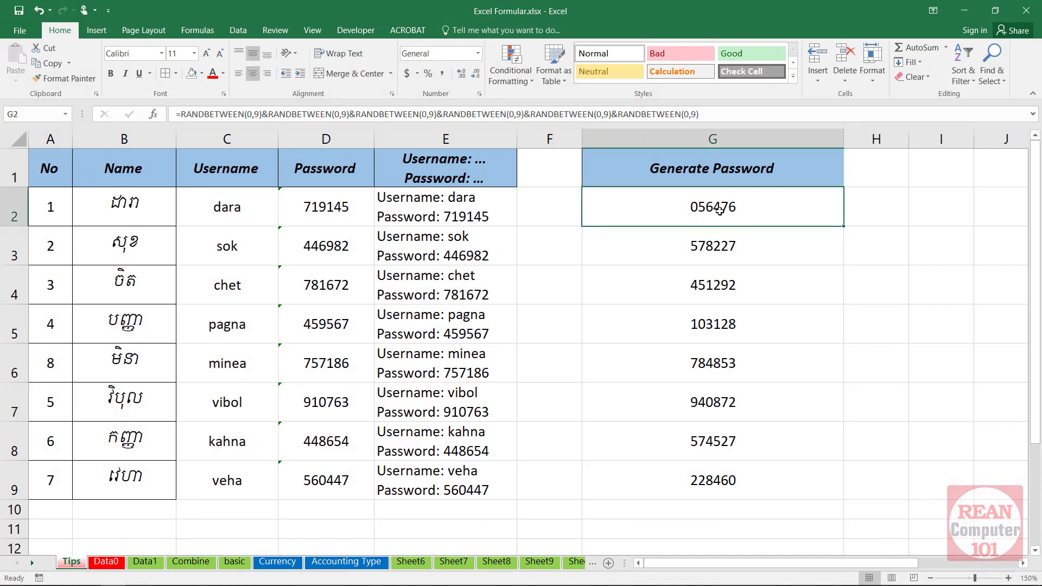
double_click(719, 211)
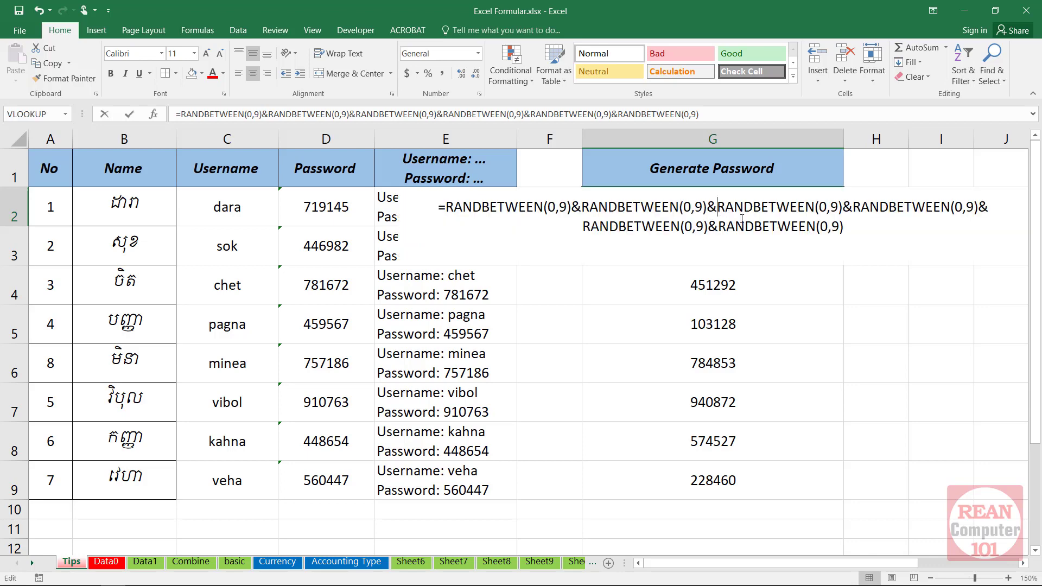
left_click(858, 233)
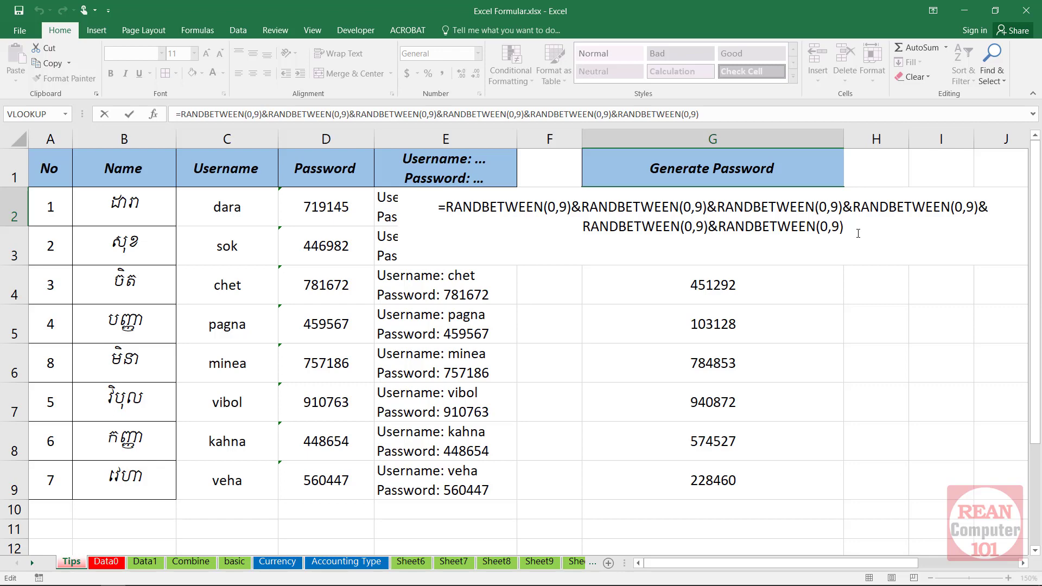
left_click(782, 331)
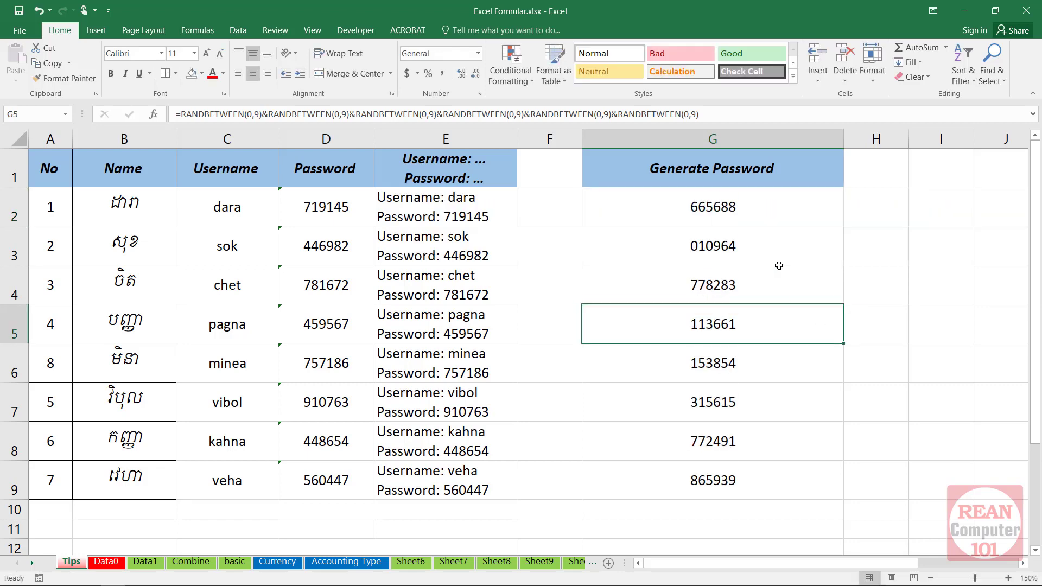
left_click(775, 219)
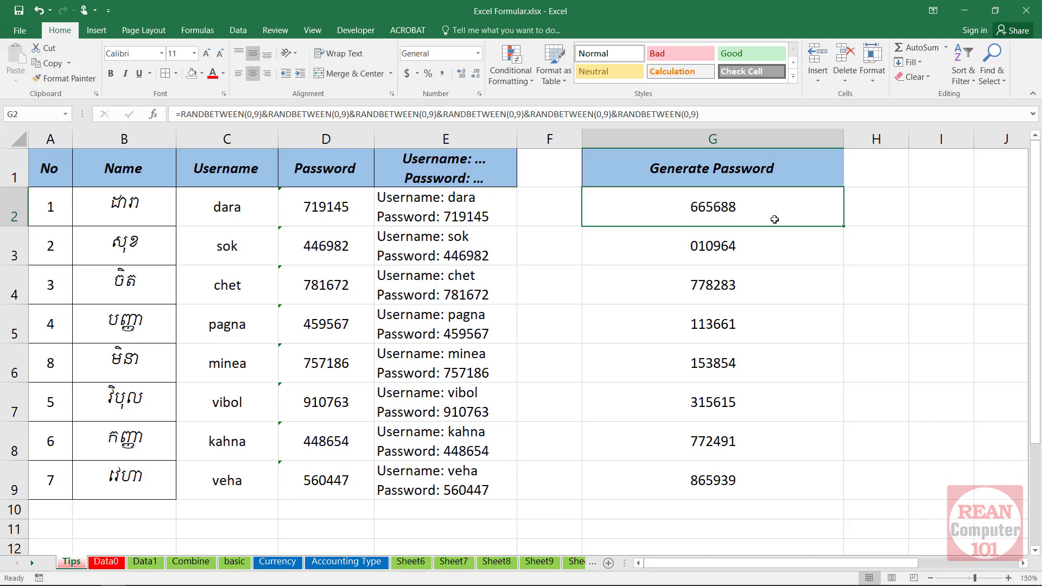
left_click(426, 215)
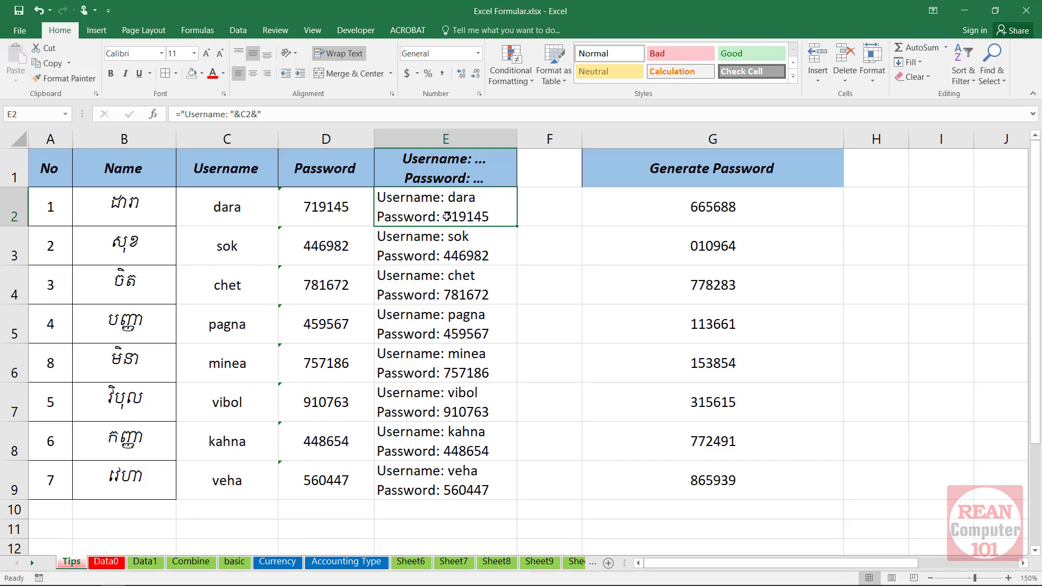
- Apply All Borders to the C2:G9 block, including the empty column F
mouse_move(223, 212)
left_mouse_down()
mouse_move(628, 430)
mouse_move(635, 471)
left_mouse_up()
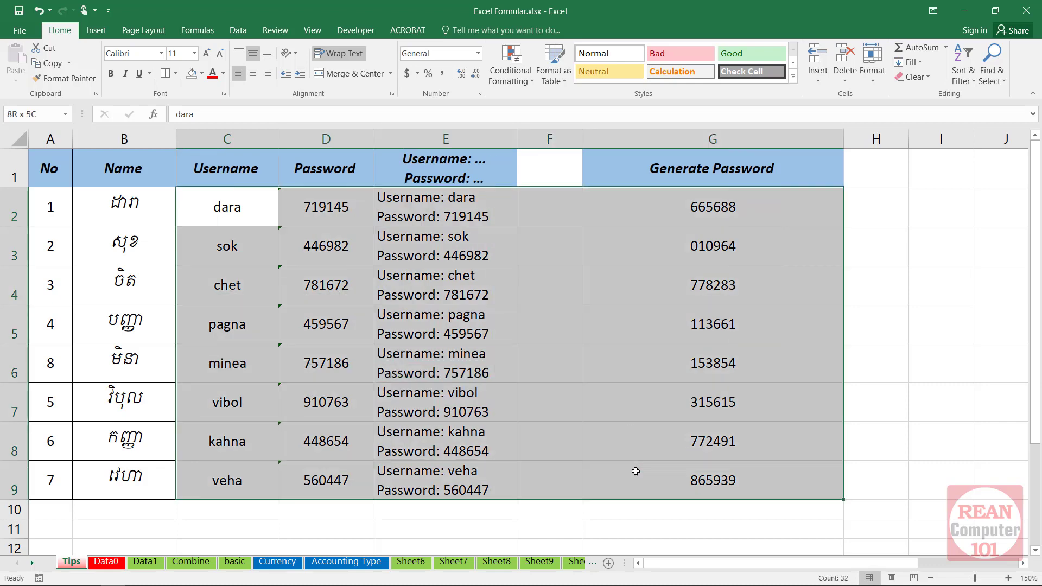
left_click(176, 74)
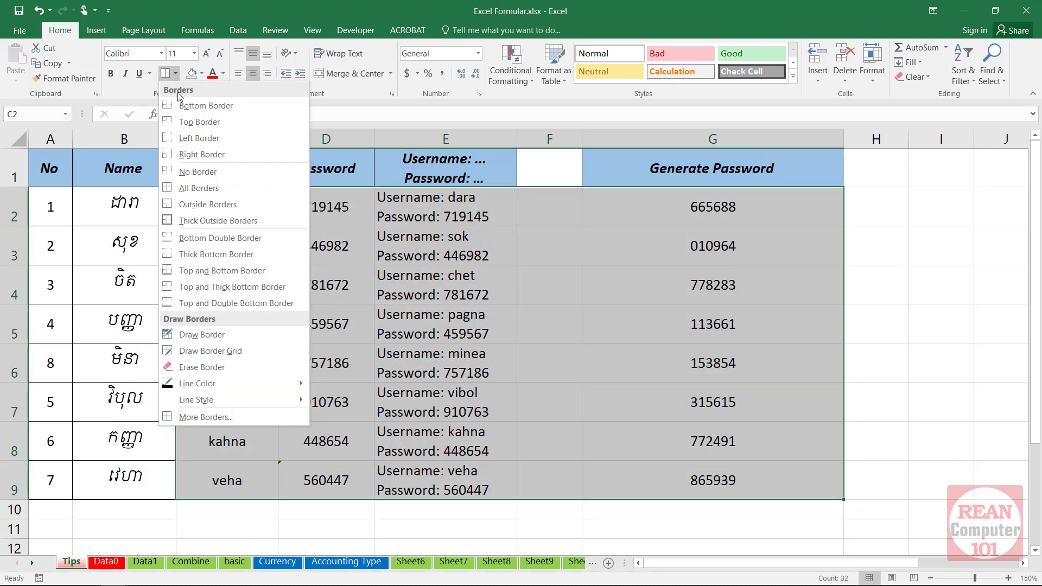
left_click(204, 188)
left_click(553, 269)
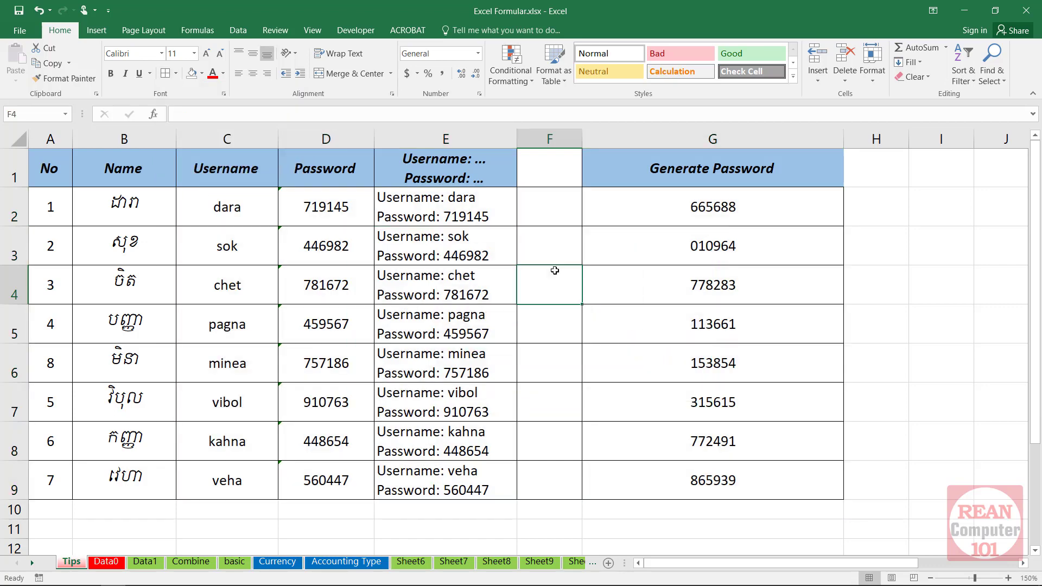
left_click(550, 214)
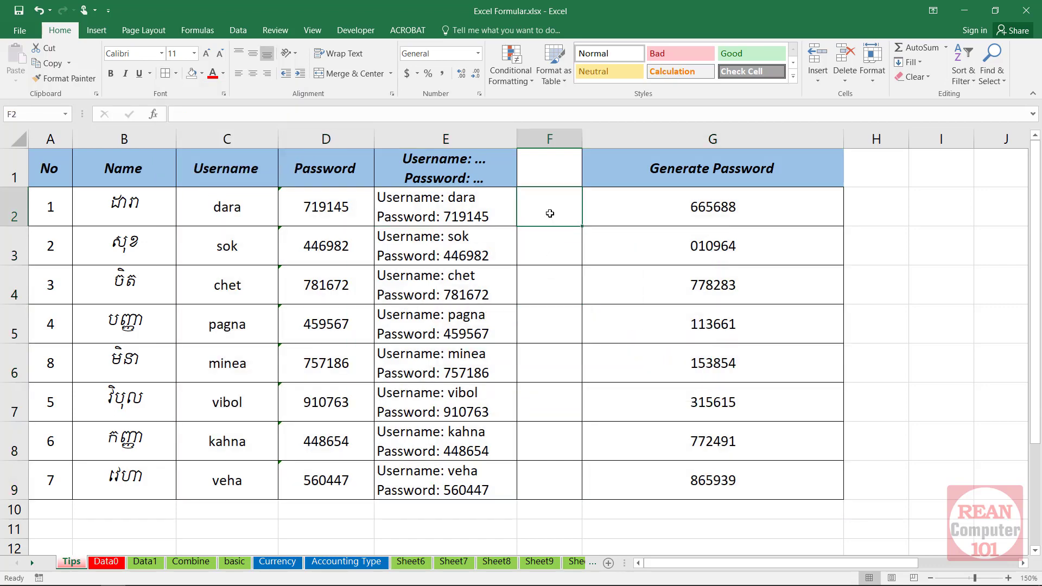